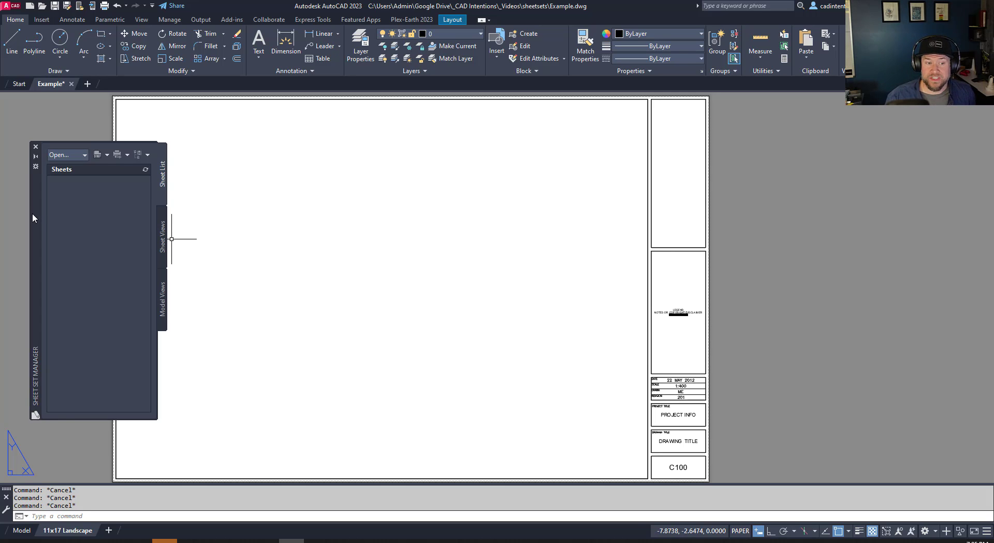
- Float the Sheet Set Manager palette over the 11x17 Landscape layout sheet
{"action": "left_click_drag", "start_coordinate": [32, 213], "coordinate": [171, 195]}
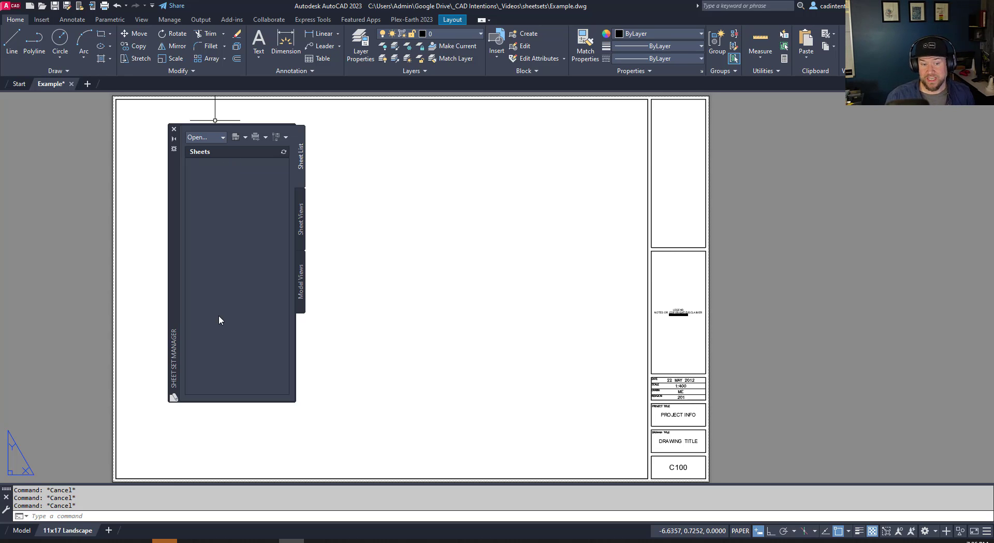
- Close the Sheet Set Manager and reopen it with the SSM command
{"action": "left_click", "coordinate": [174, 129]}
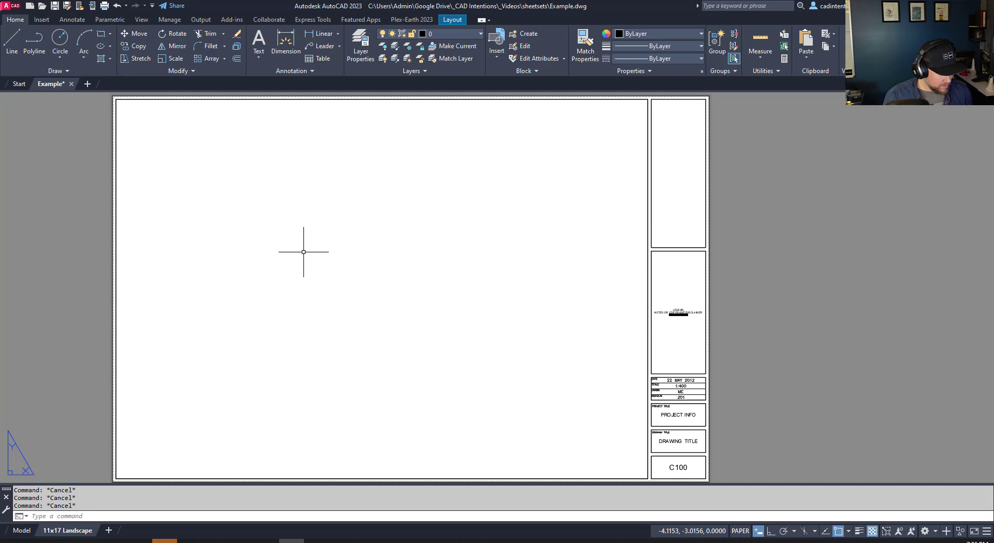
{"action": "type", "text": "SSM"}
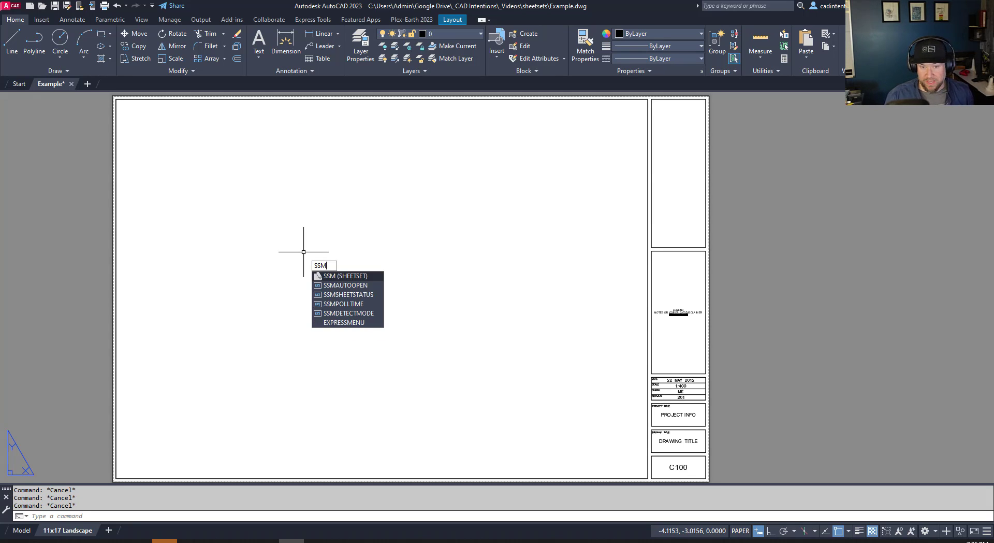
{"action": "key", "text": "Return"}
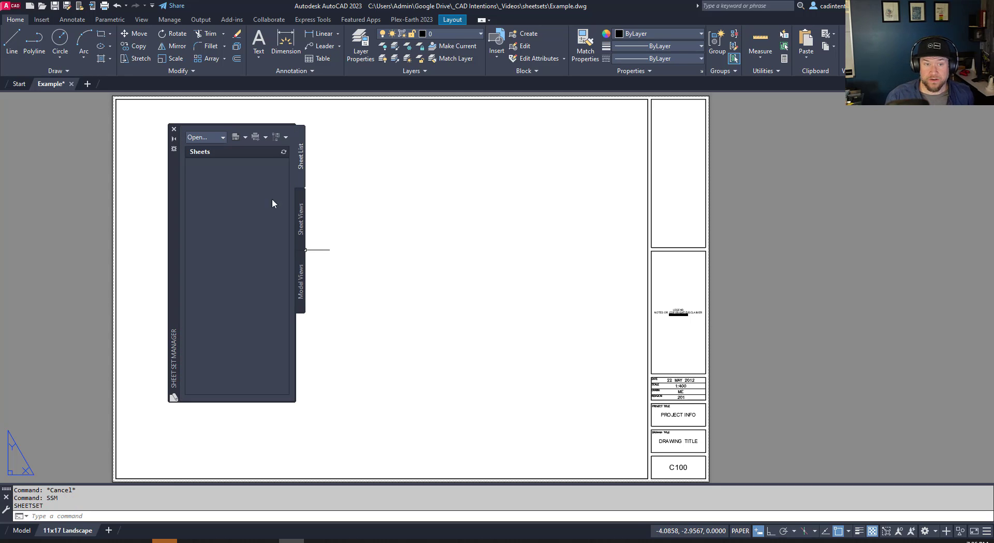
- Check the empty Sheet Views and Model Views lists, then show the Open... choices
{"action": "left_click", "coordinate": [303, 237]}
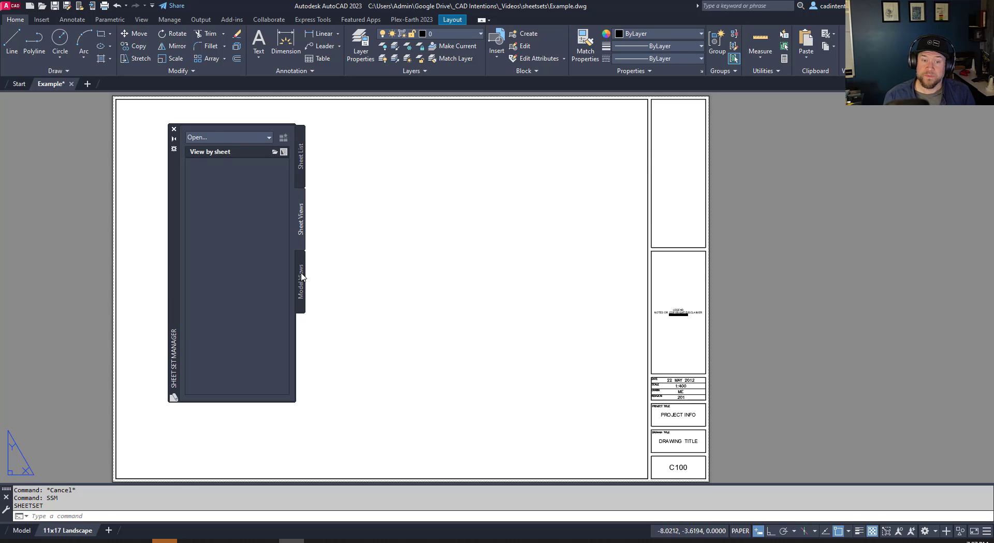
{"action": "left_click", "coordinate": [306, 306]}
{"action": "left_click", "coordinate": [301, 168]}
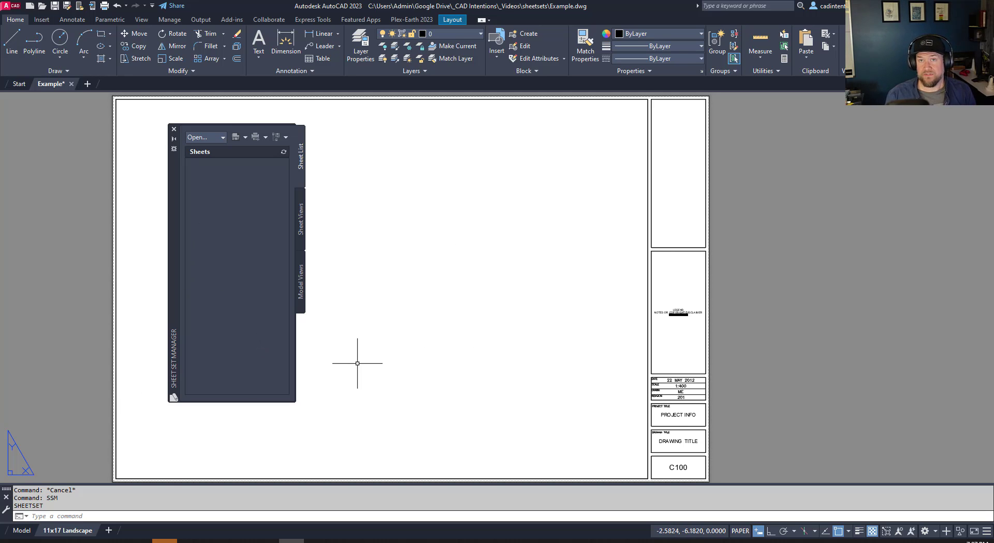
{"action": "left_click", "coordinate": [223, 137]}
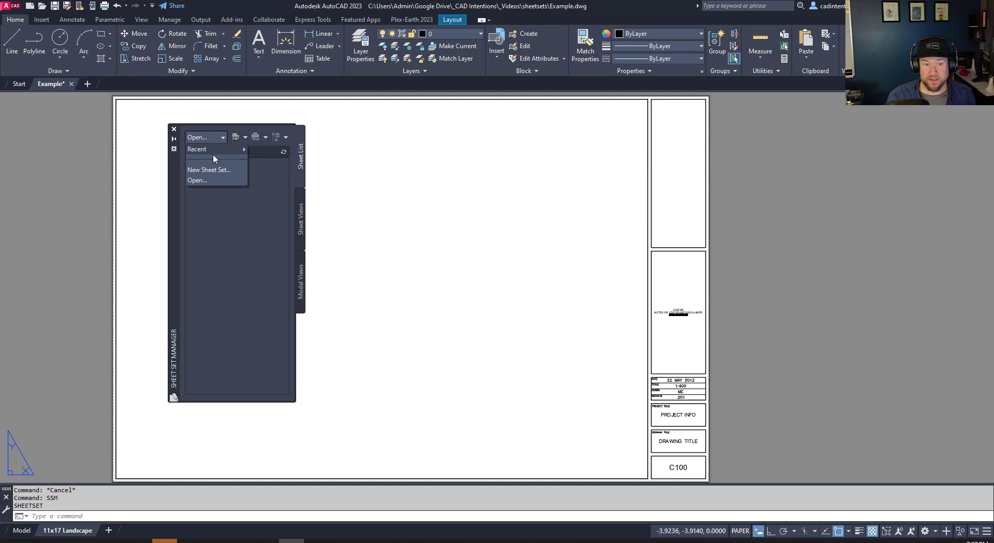
- Start the Create Sheet Set wizard and advance to the example choice
{"action": "left_click", "coordinate": [213, 171]}
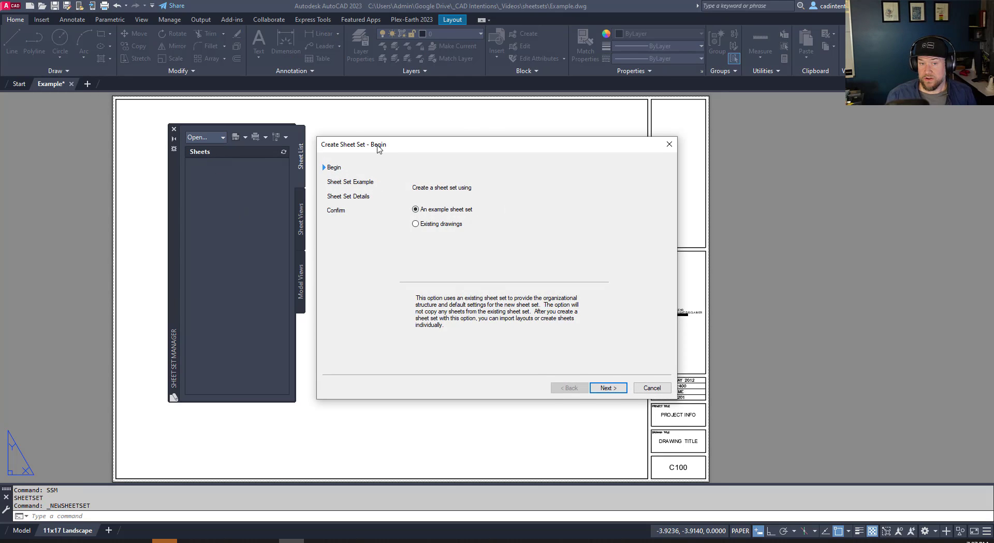
{"action": "left_click_drag", "start_coordinate": [379, 148], "coordinate": [390, 130]}
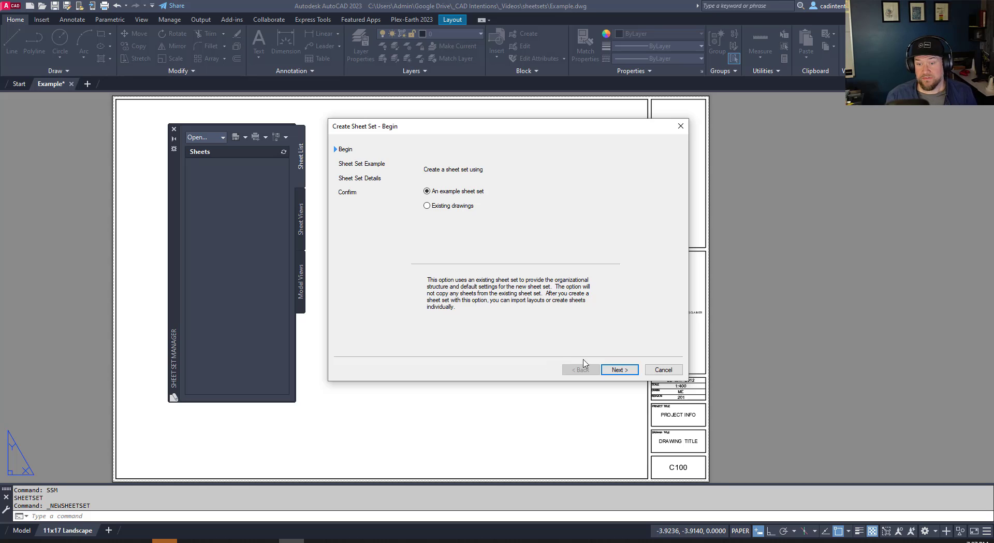
{"action": "left_click", "coordinate": [627, 370]}
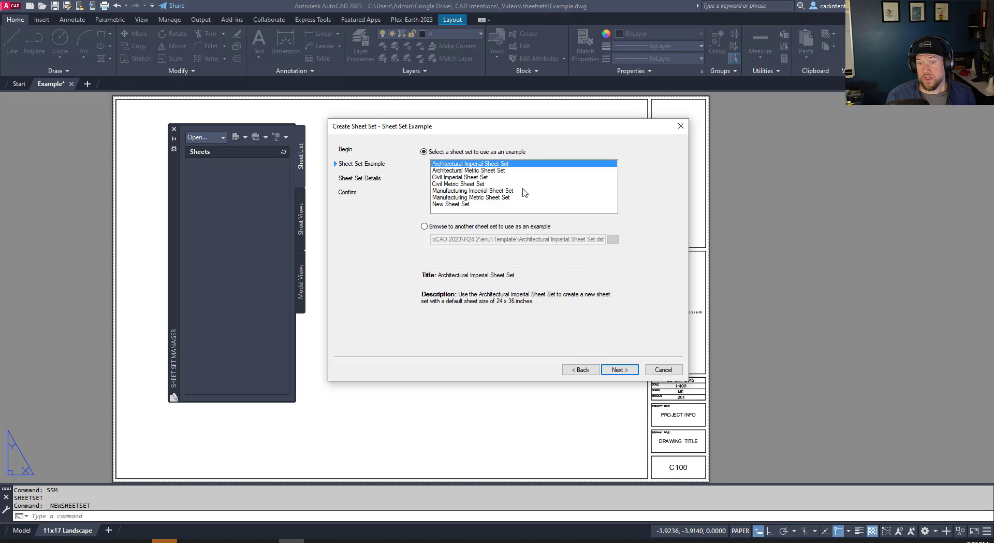
- Choose New Sheet Set from the example list, abandoning the browse-for-file option
{"action": "left_click", "coordinate": [462, 206]}
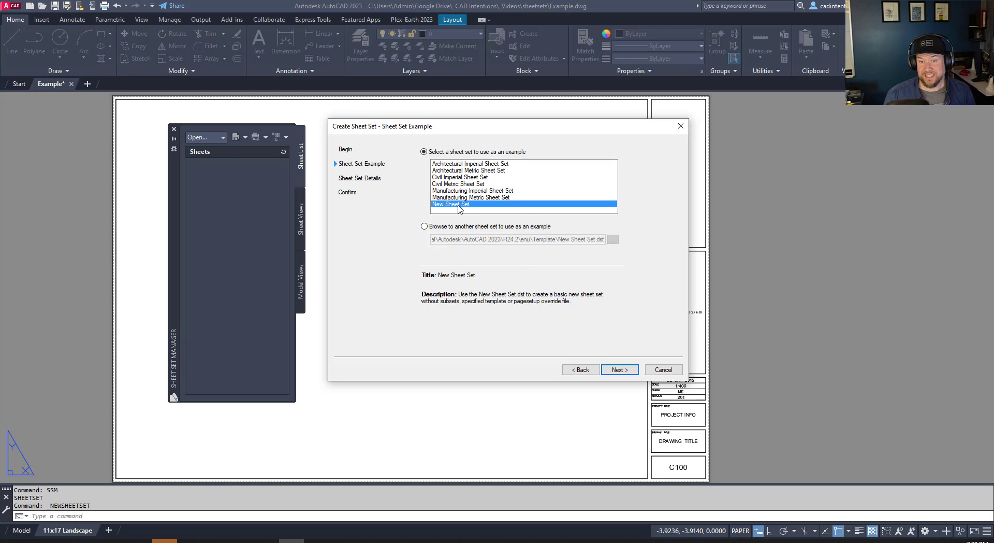
{"action": "left_click", "coordinate": [514, 228]}
{"action": "left_click", "coordinate": [614, 240]}
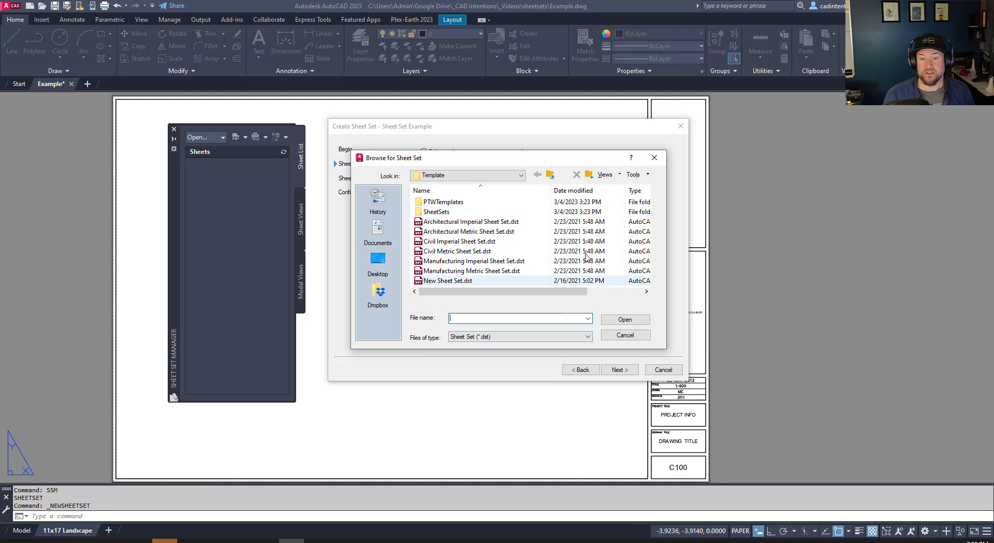
{"action": "left_click", "coordinate": [632, 336]}
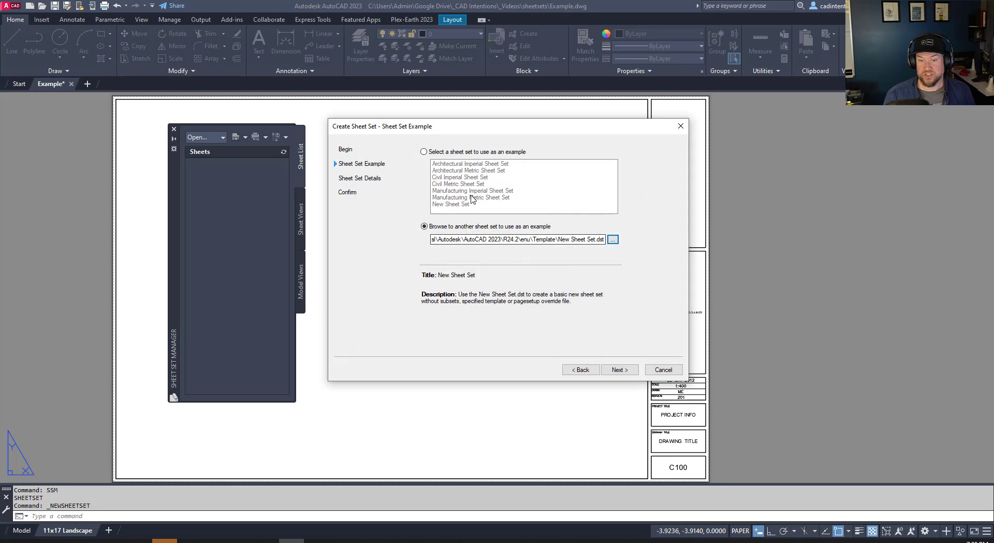
{"action": "left_click", "coordinate": [424, 151]}
{"action": "left_click", "coordinate": [457, 204]}
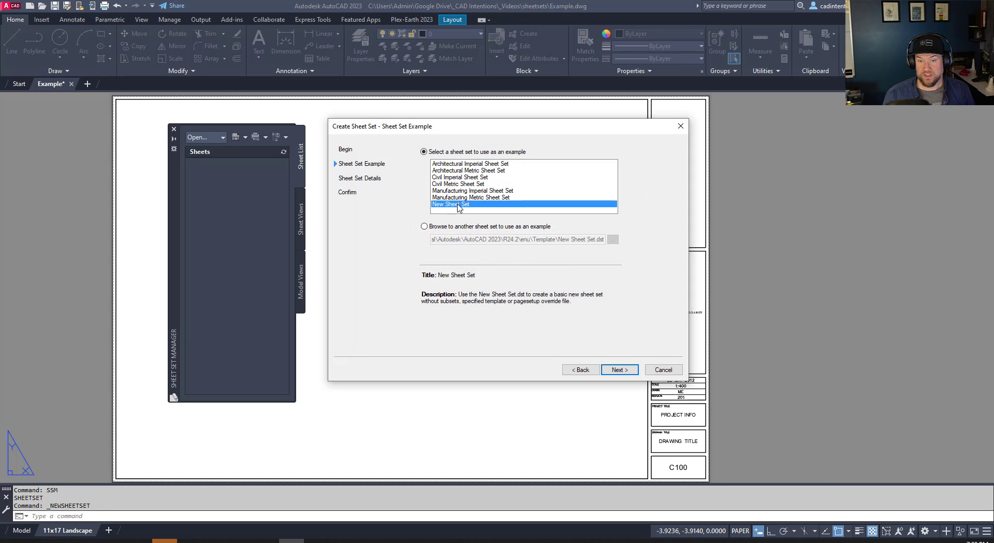
- Name the new sheet set EXAMPLE PROJECT
{"action": "left_click", "coordinate": [620, 369]}
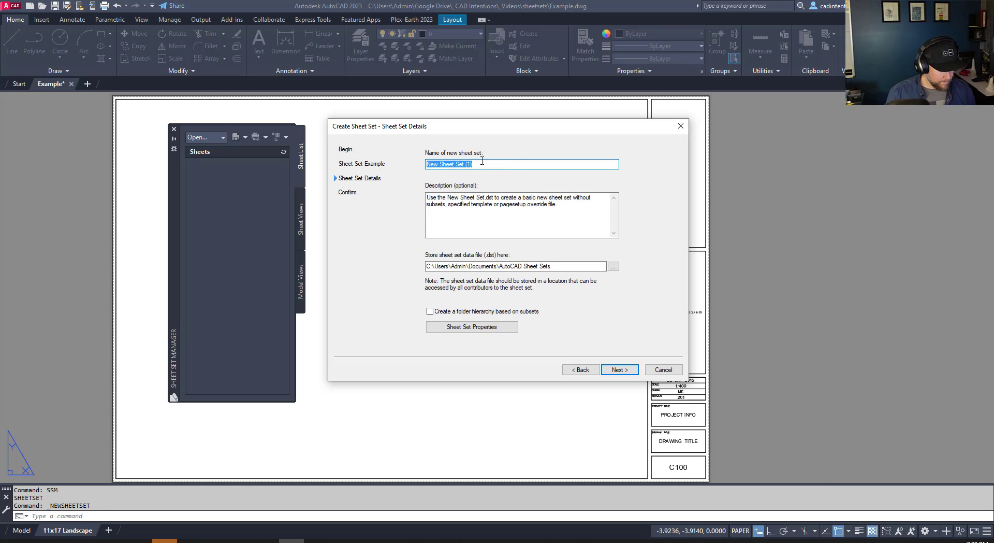
{"action": "type", "text": "EXAMPLE P"}
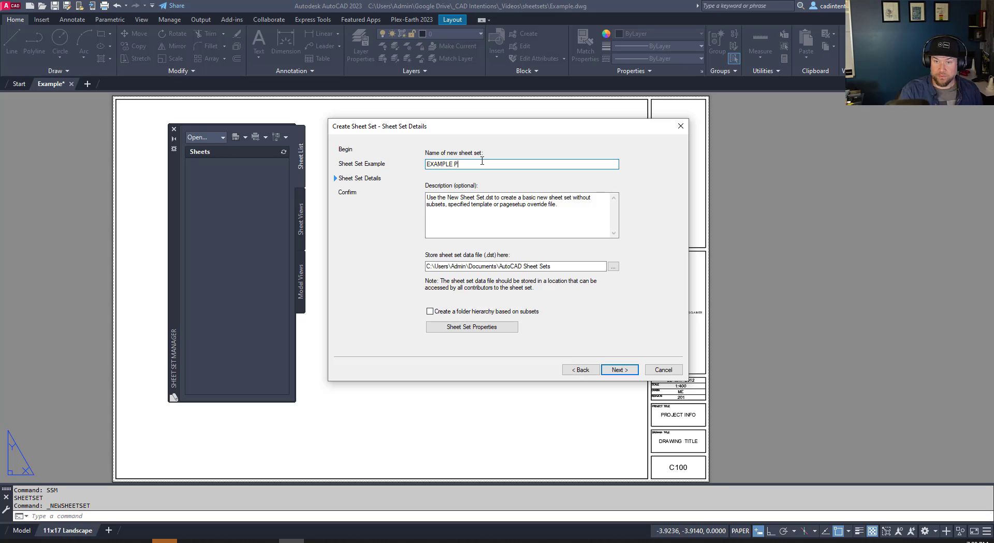
{"action": "type", "text": "ROJECT"}
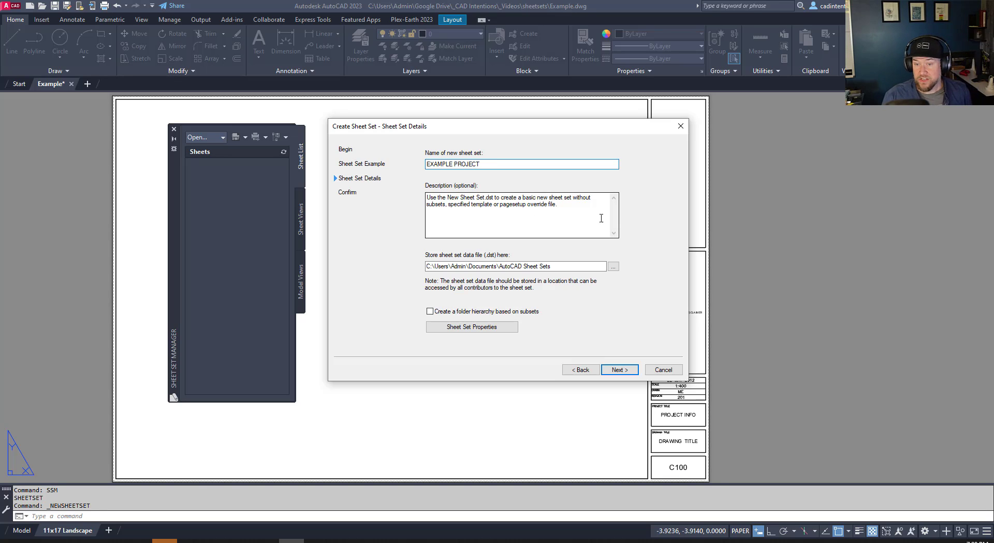
{"action": "key", "text": "Tab"}
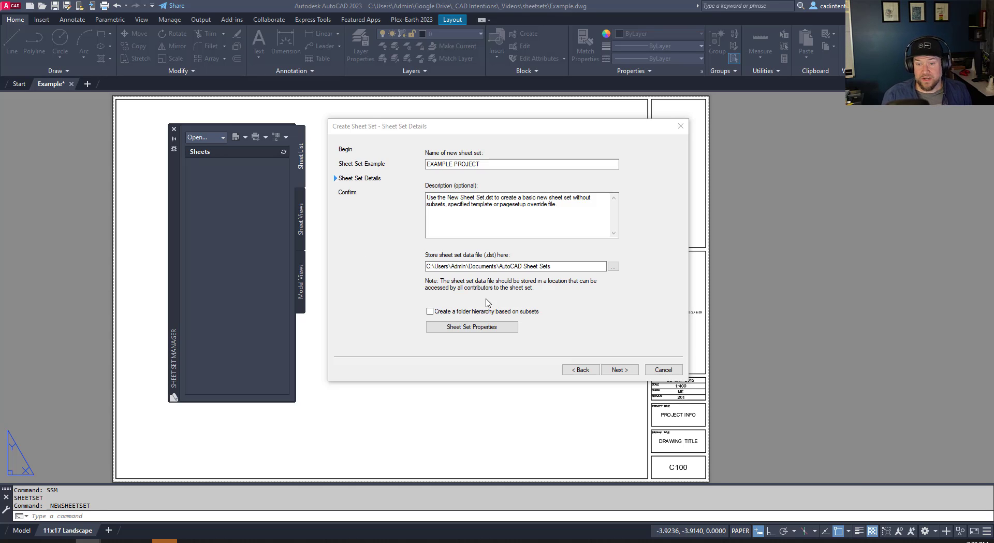
- Store the sheet set in the _Videos\sheetsets folder and bring up Sheet Set Properties
{"action": "left_click", "coordinate": [385, 263]}
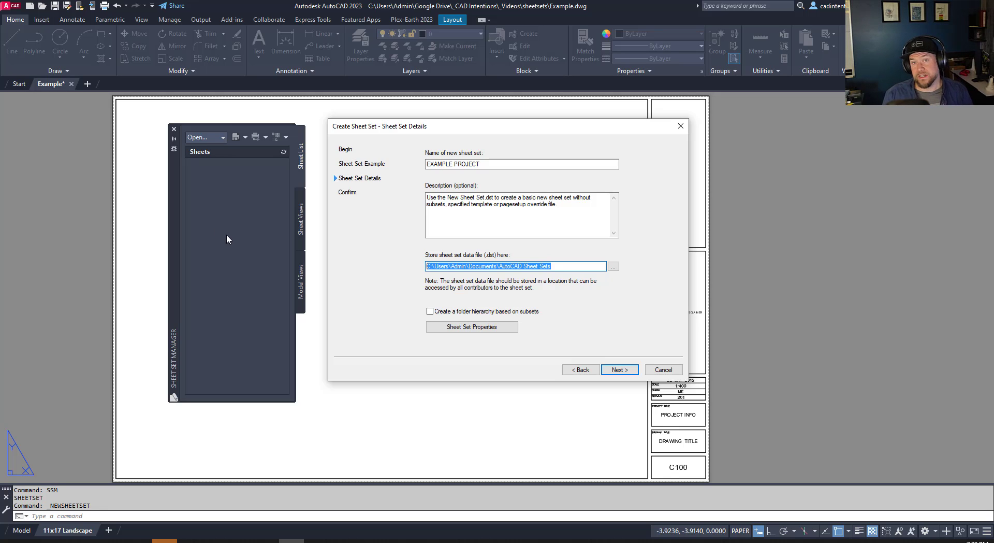
{"action": "type", "text": "C:\\Users\\Admin\\Google Drive\\_CAD Intentions\\_Videos\\sheetsets"}
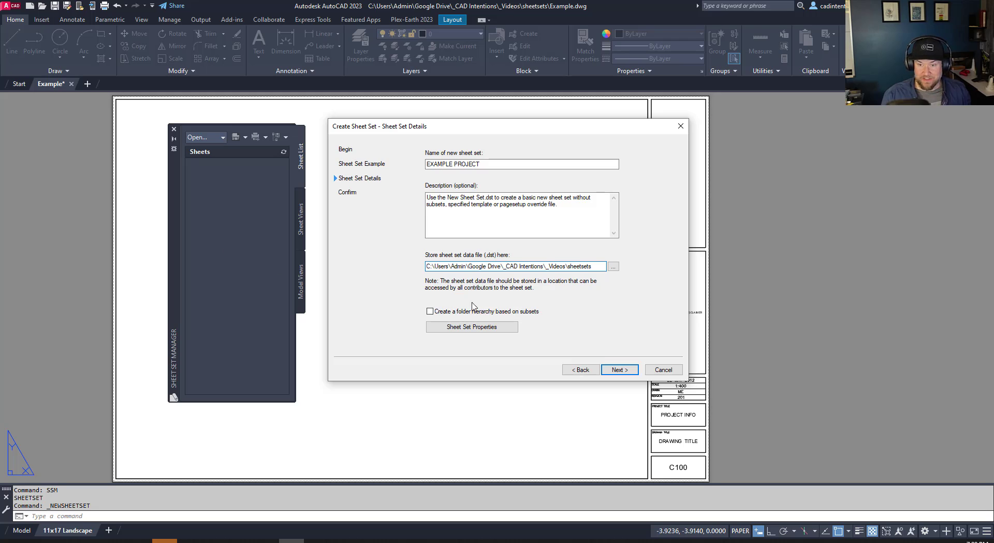
{"action": "left_click", "coordinate": [490, 329]}
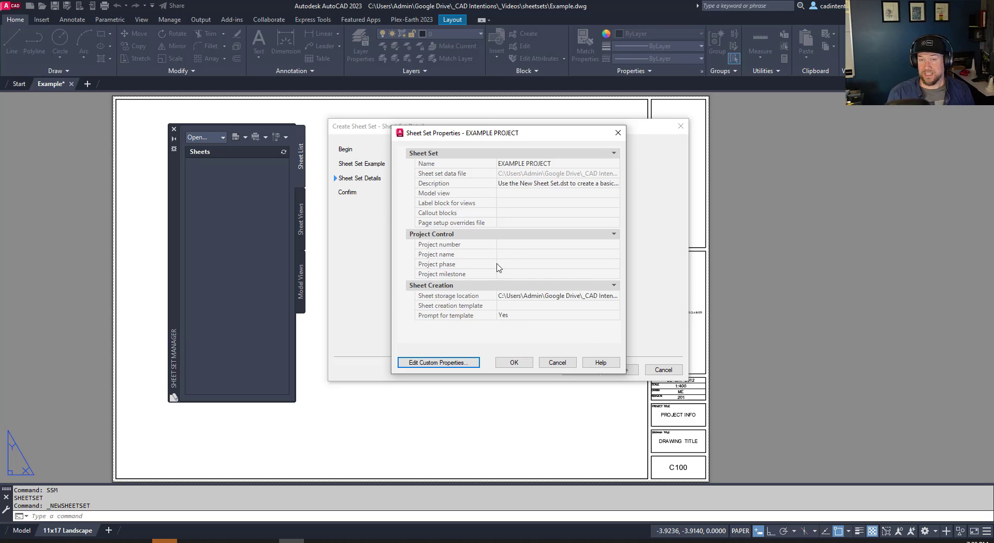
- Enter Project number 123456 and Project name EXAMPLE PROJECT in the sheet set properties
{"action": "mouse_move", "coordinate": [435, 299]}
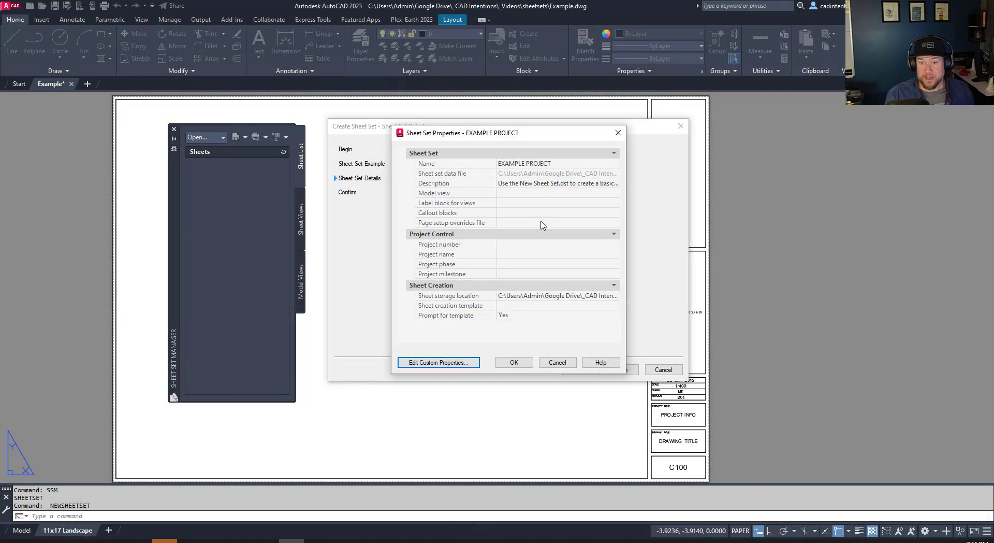
{"action": "left_click", "coordinate": [508, 224]}
{"action": "left_click", "coordinate": [521, 254]}
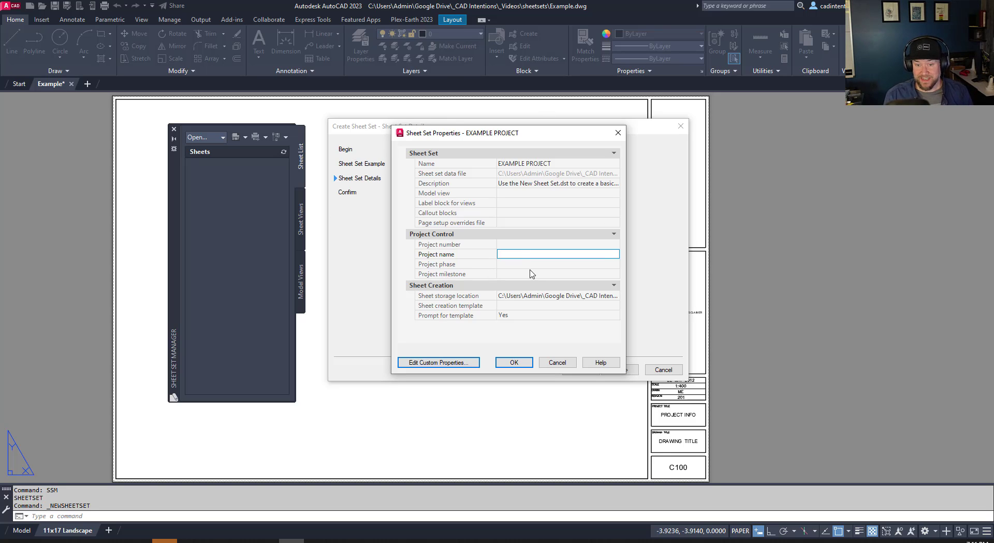
{"action": "left_click", "coordinate": [524, 244]}
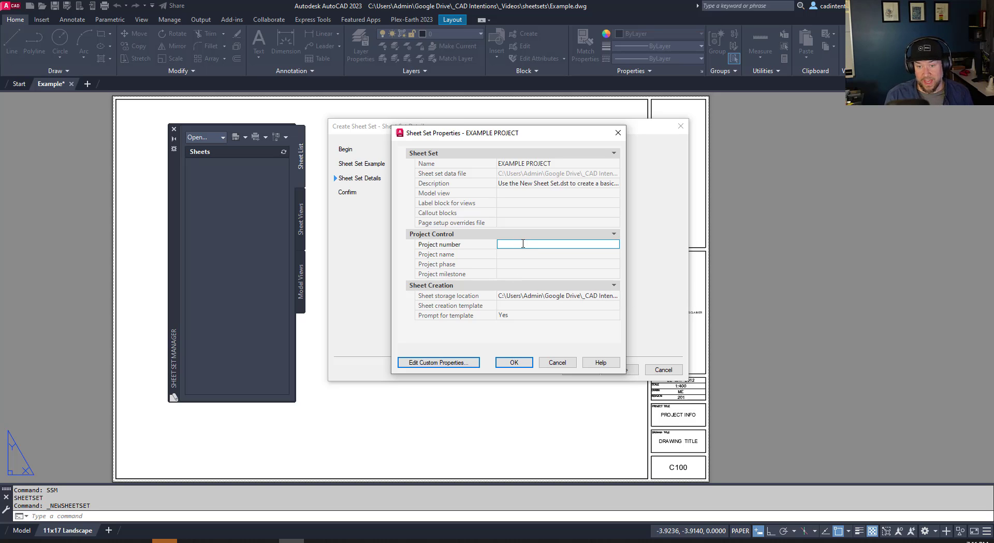
{"action": "type", "text": "123456"}
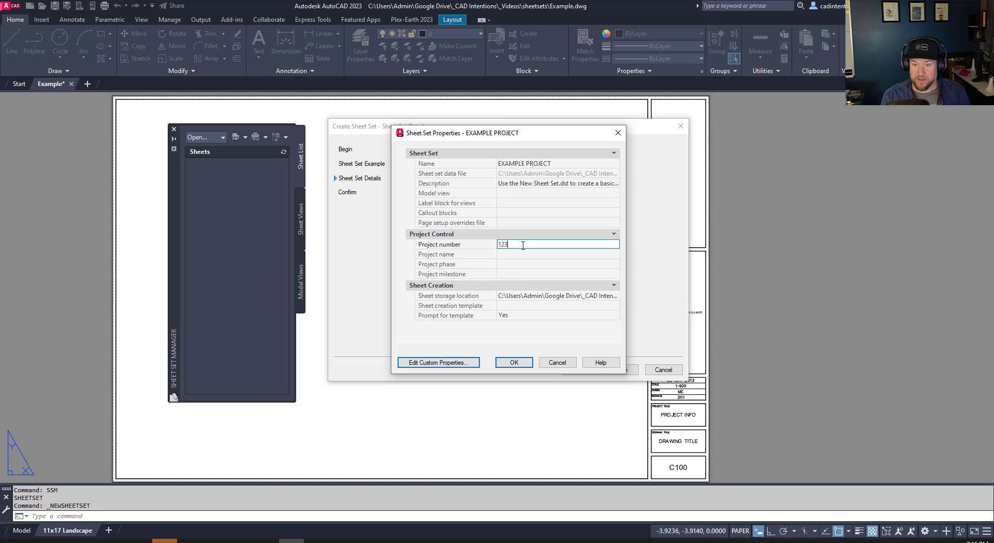
{"action": "left_click", "coordinate": [513, 254]}
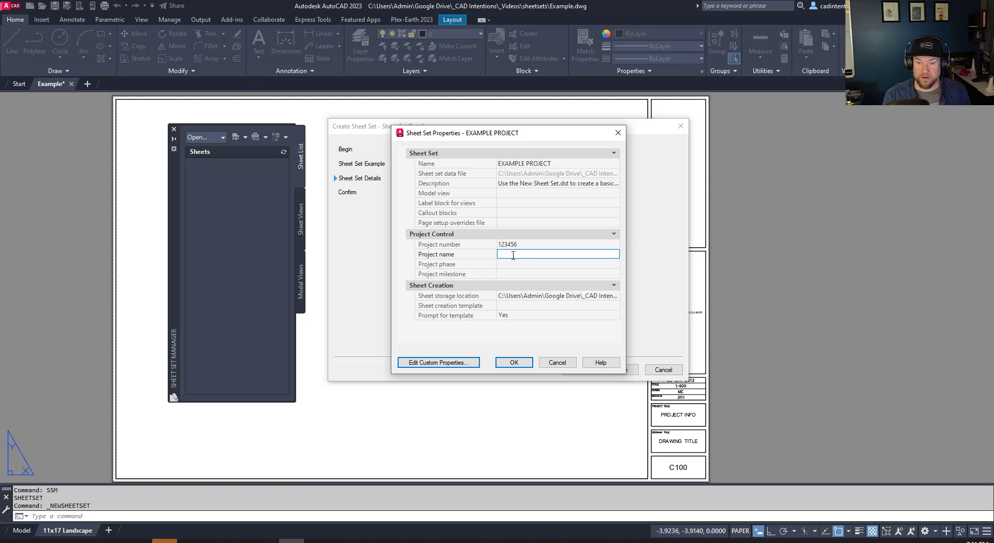
{"action": "type", "text": "EXA"}
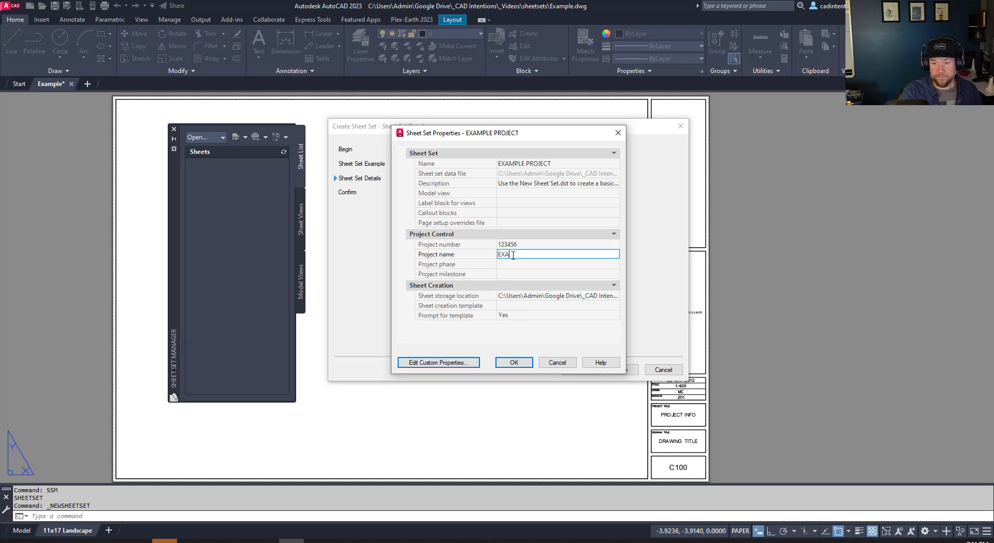
{"action": "type", "text": "MPLE PROJECT"}
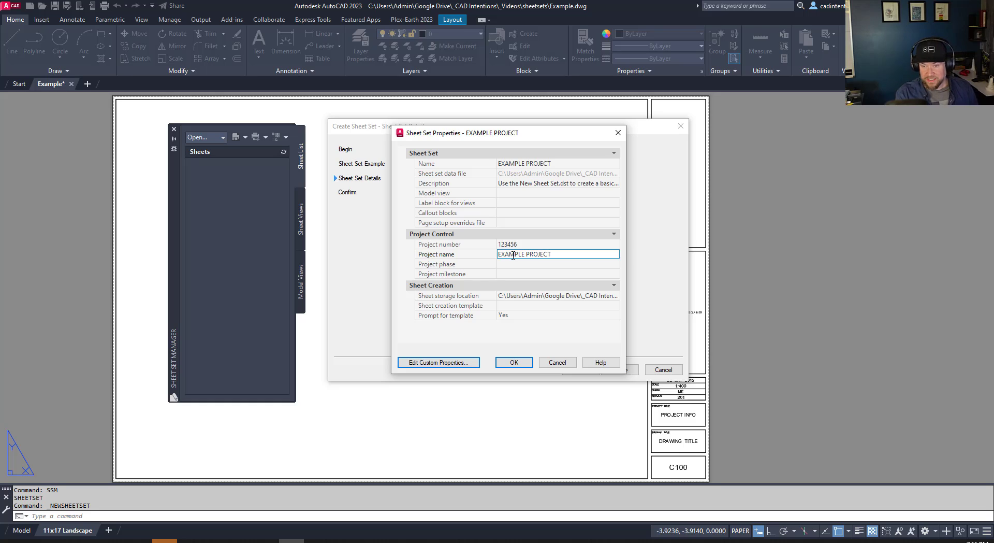
{"action": "key", "text": "Tab"}
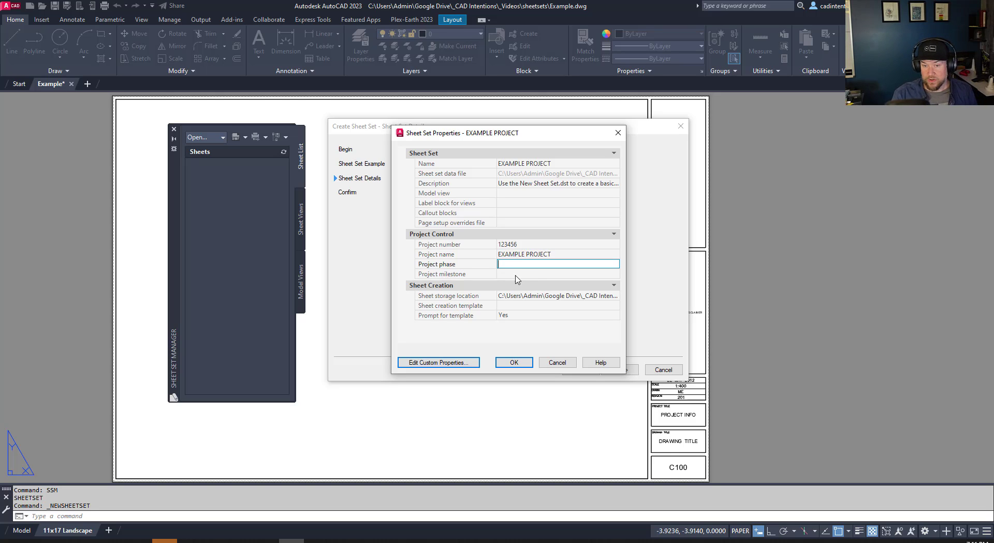
{"action": "left_click", "coordinate": [518, 274]}
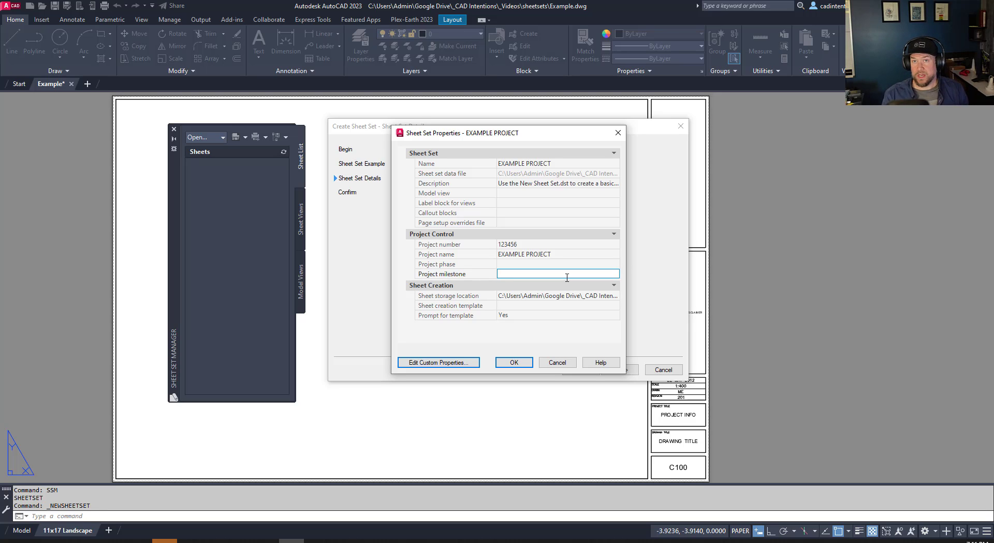
- Add a sheet-owned custom property DRAWN BY with default value XX
{"action": "left_click", "coordinate": [455, 363]}
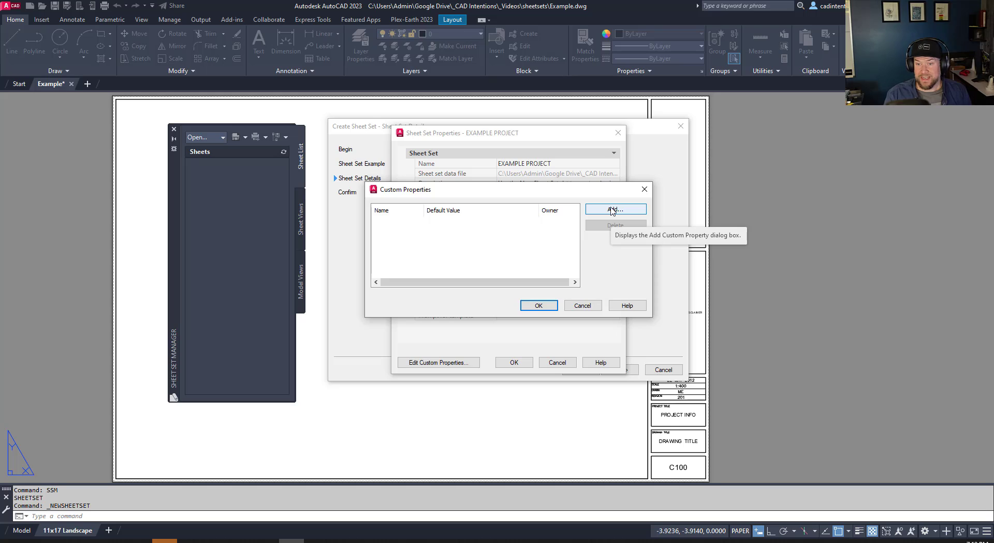
{"action": "left_click", "coordinate": [612, 211]}
{"action": "type", "text": "DRAW"}
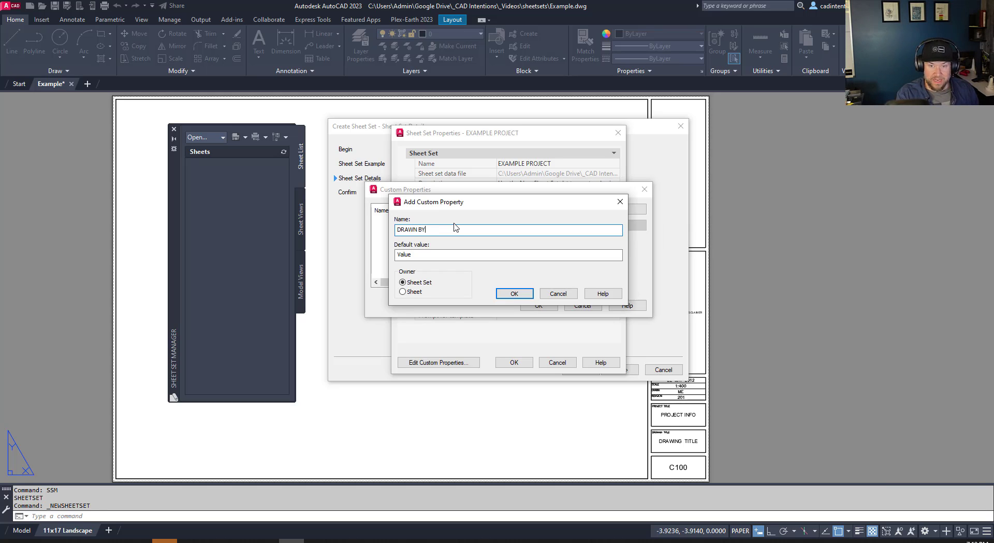
{"action": "type", "text": "N BY"}
{"action": "key", "text": "Tab"}
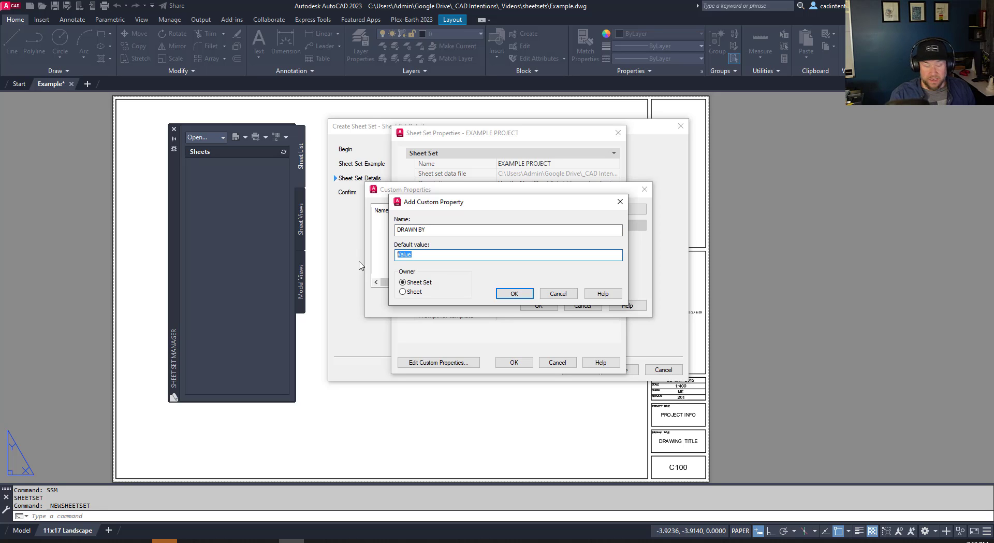
{"action": "type", "text": "XX"}
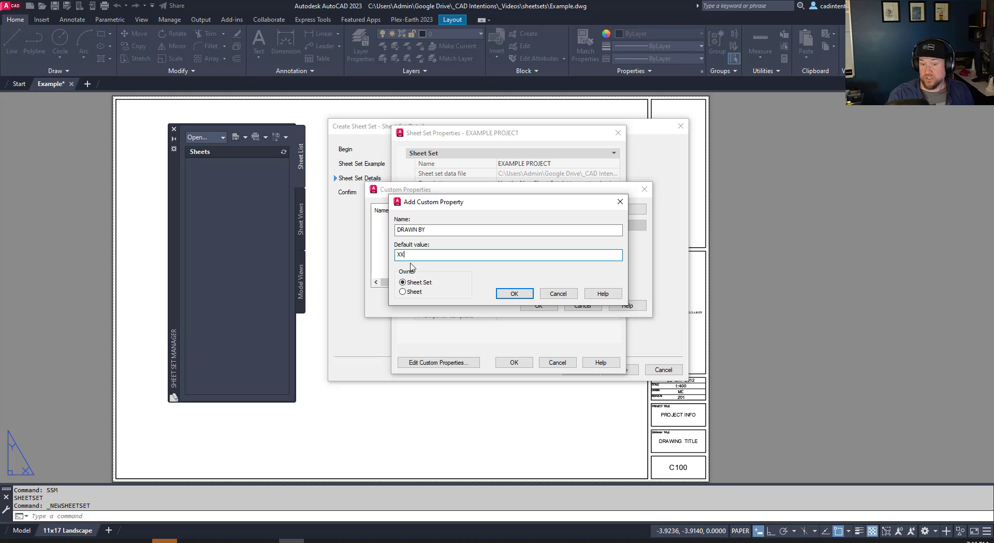
{"action": "left_click", "coordinate": [408, 292]}
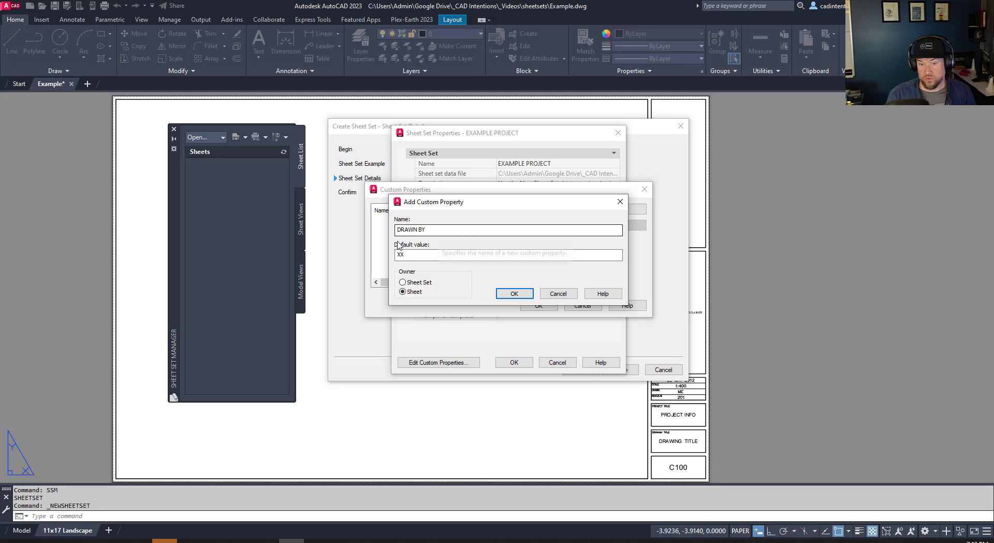
{"action": "left_click", "coordinate": [521, 295]}
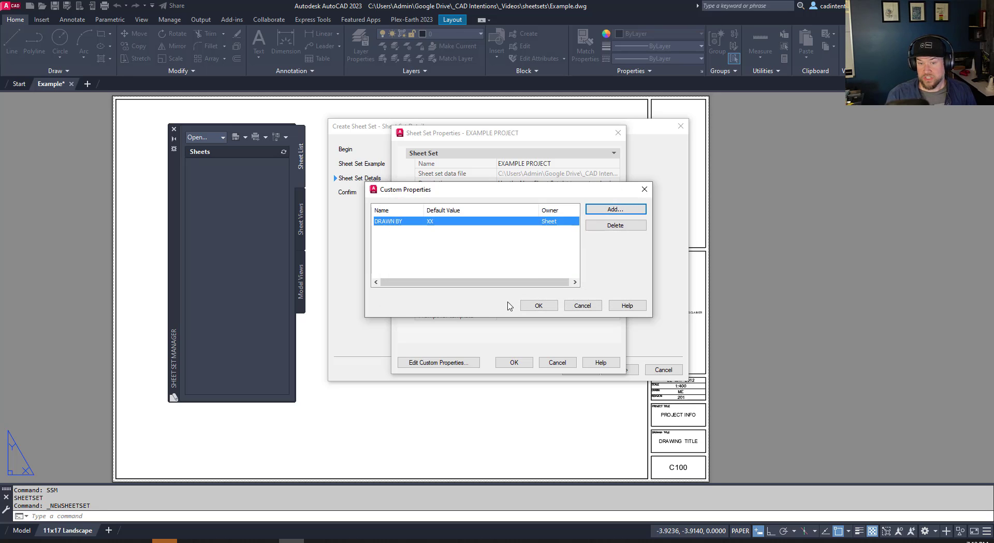
- Add a second custom property DRAWN DATE with default value MM/DD/YYYY
{"action": "left_click", "coordinate": [625, 210]}
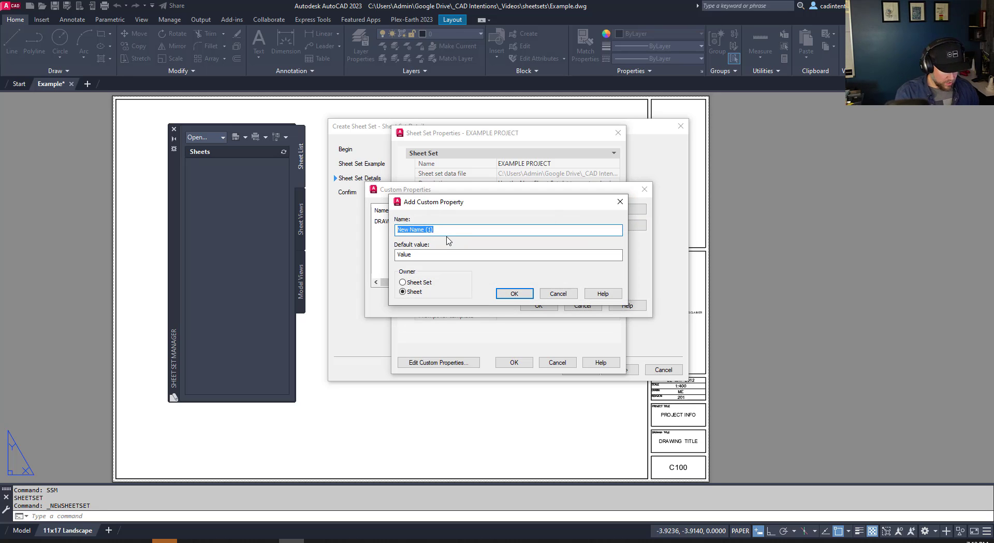
{"action": "type", "text": "DRAWN DATE"}
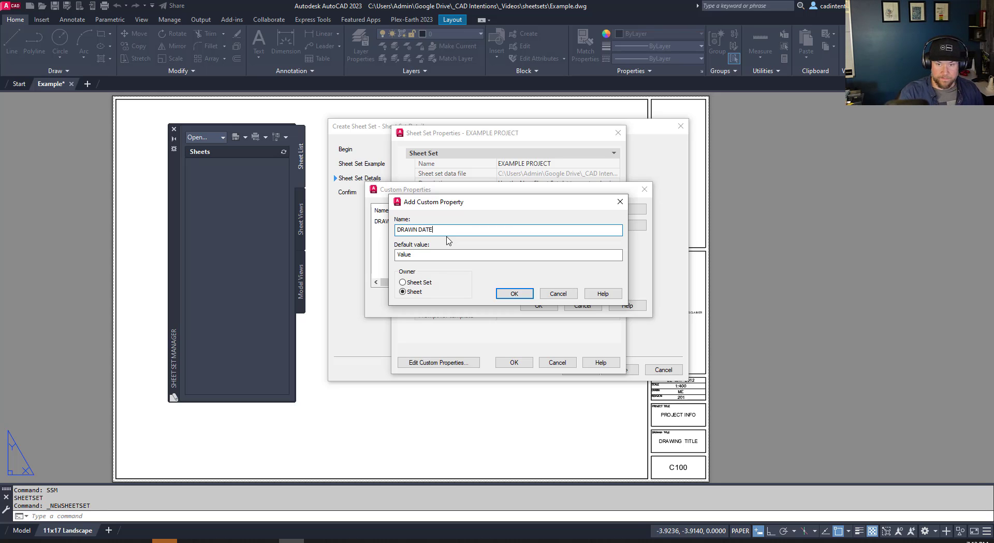
{"action": "key", "text": "Tab"}
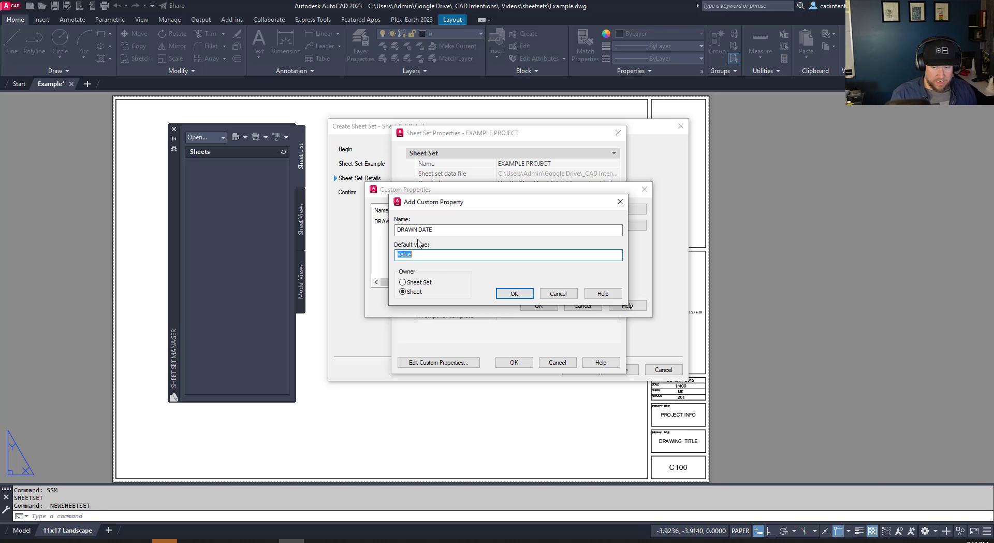
{"action": "type", "text": "XX"}
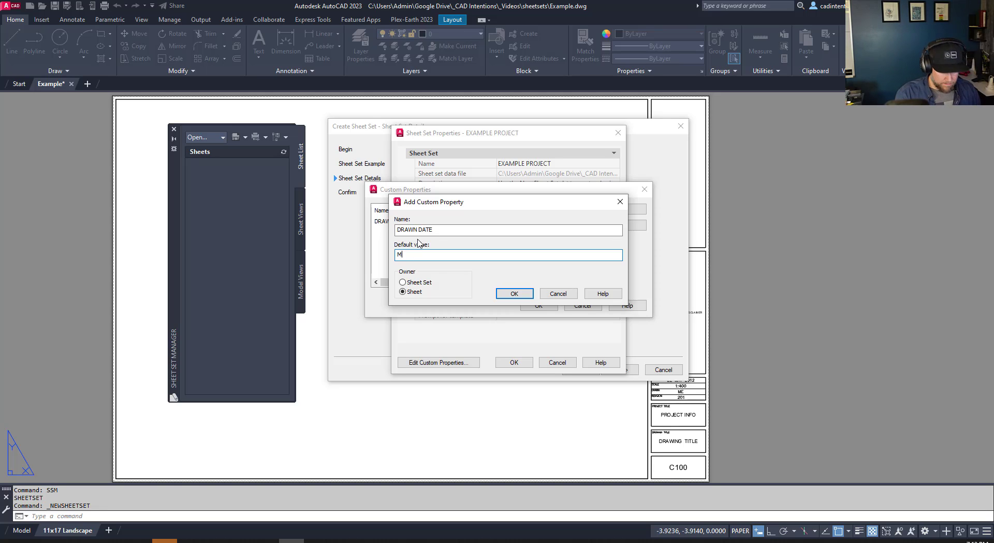
{"action": "type", "text": "MM/DD/YYYY"}
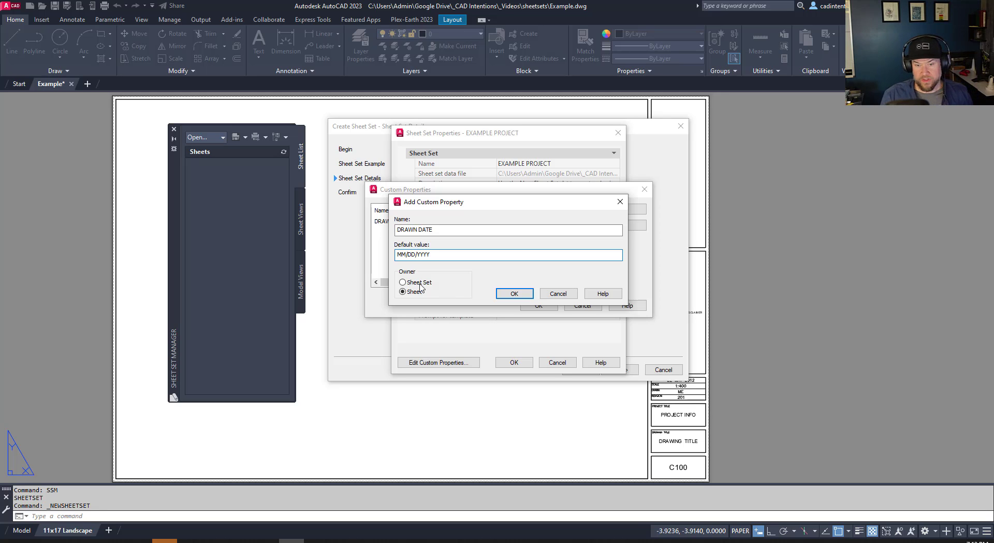
{"action": "left_click", "coordinate": [515, 293]}
- Accept the custom properties and sheet set properties, returning to Sheet Set Details
{"action": "left_click", "coordinate": [538, 306]}
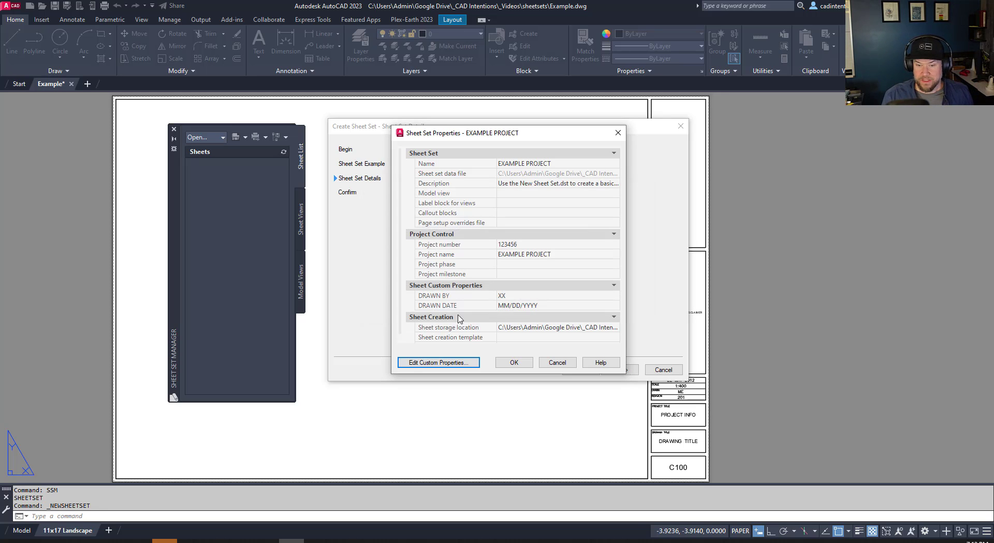
{"action": "scroll", "coordinate": [495, 324], "scroll_direction": "down", "scroll_amount": 1}
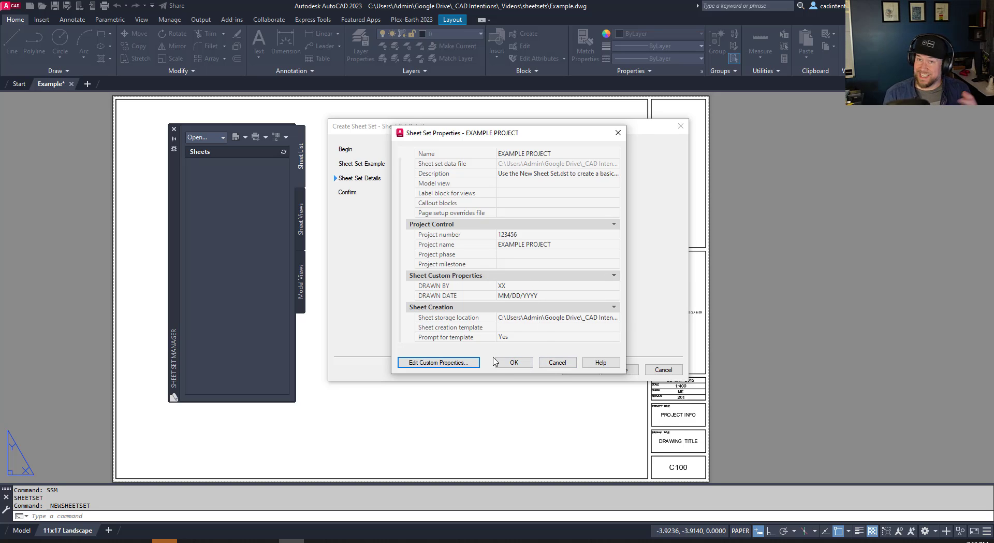
{"action": "left_click", "coordinate": [512, 363]}
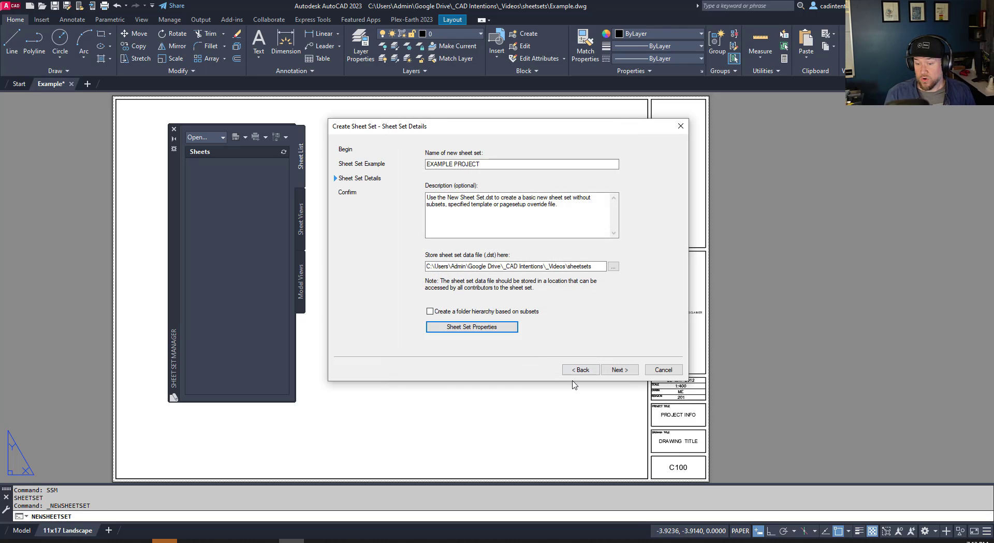
- Review the Sheet Set Preview with its custom properties and finish creating EXAMPLE PROJECT
{"action": "left_click", "coordinate": [617, 371]}
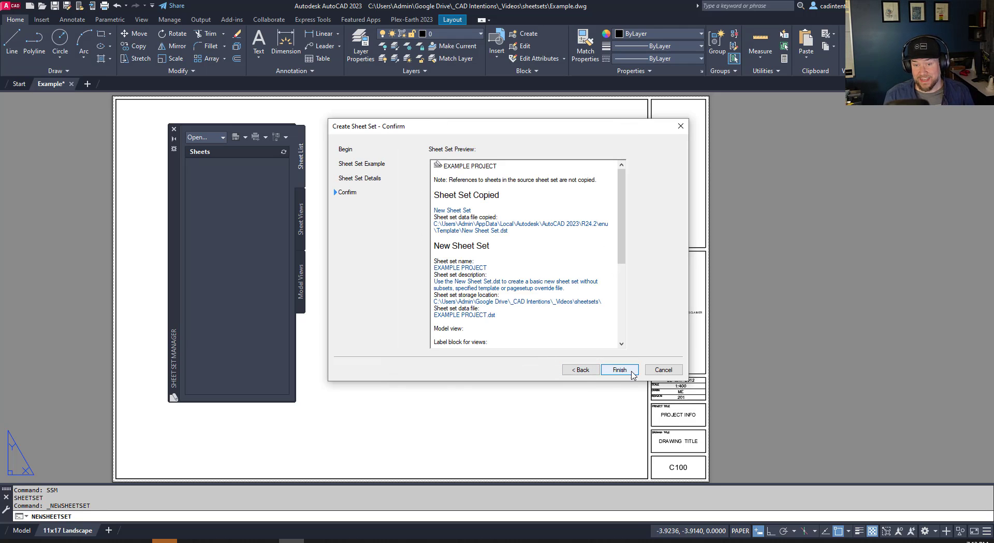
{"action": "scroll", "coordinate": [519, 208], "scroll_direction": "down", "scroll_amount": 5}
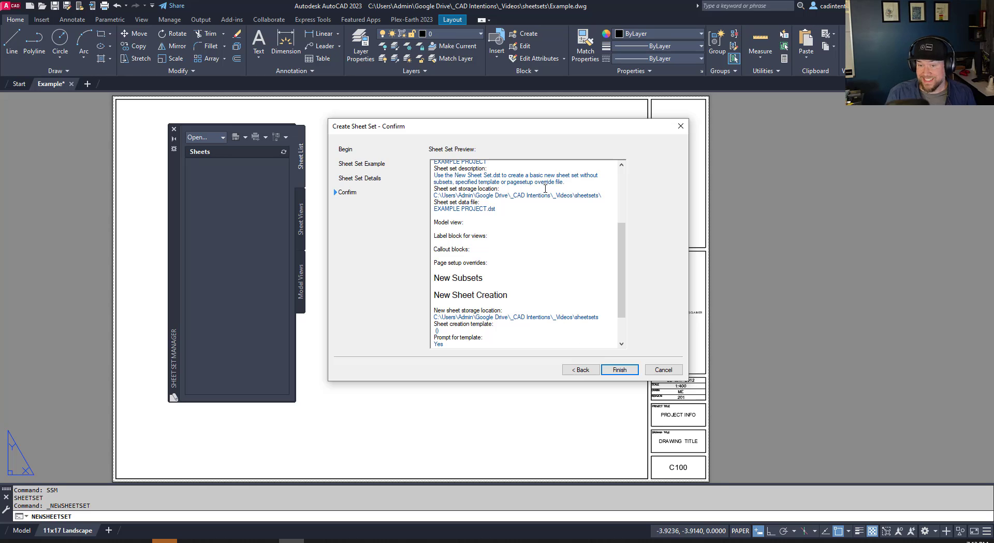
{"action": "scroll", "coordinate": [529, 248], "scroll_direction": "down", "scroll_amount": 2}
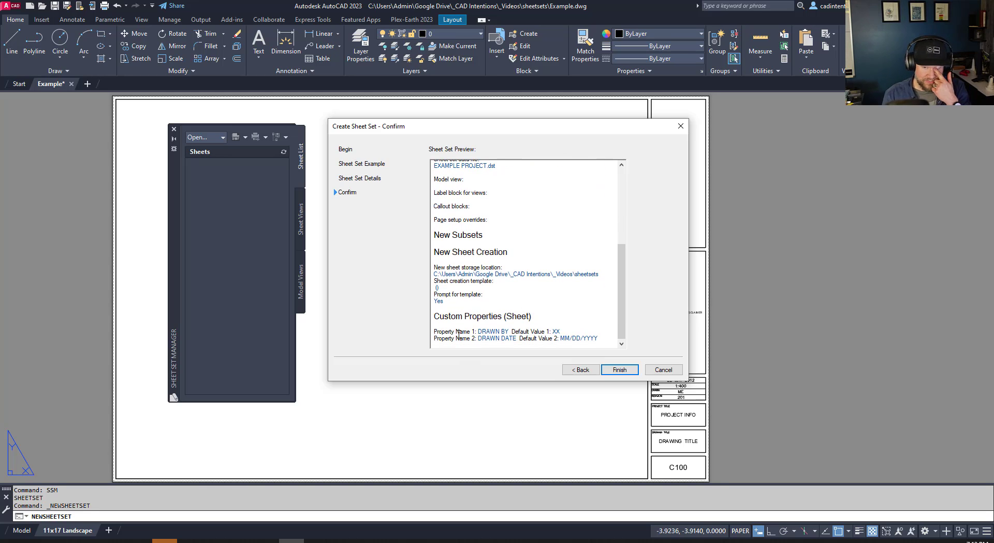
{"action": "scroll", "coordinate": [474, 317], "scroll_direction": "up", "scroll_amount": 1}
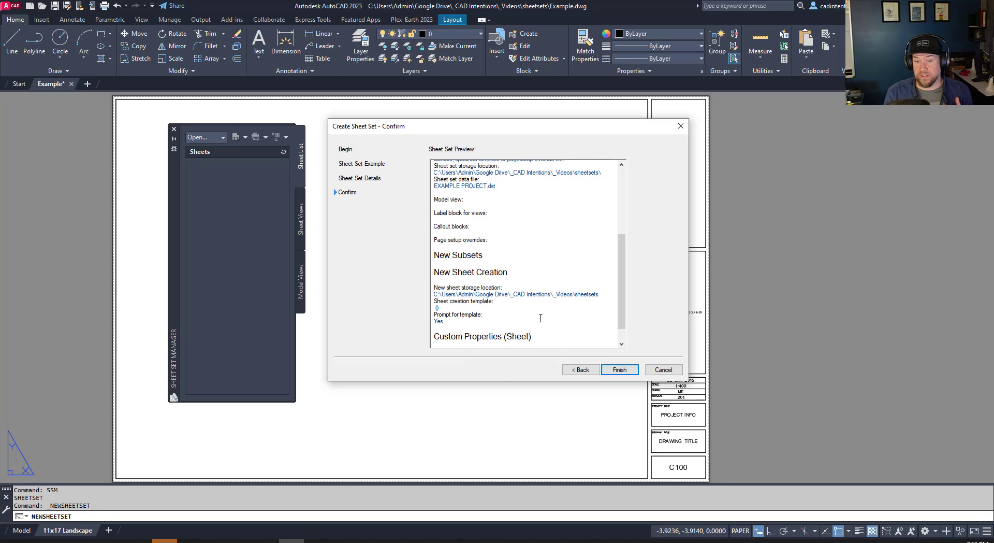
{"action": "left_click", "coordinate": [629, 370]}
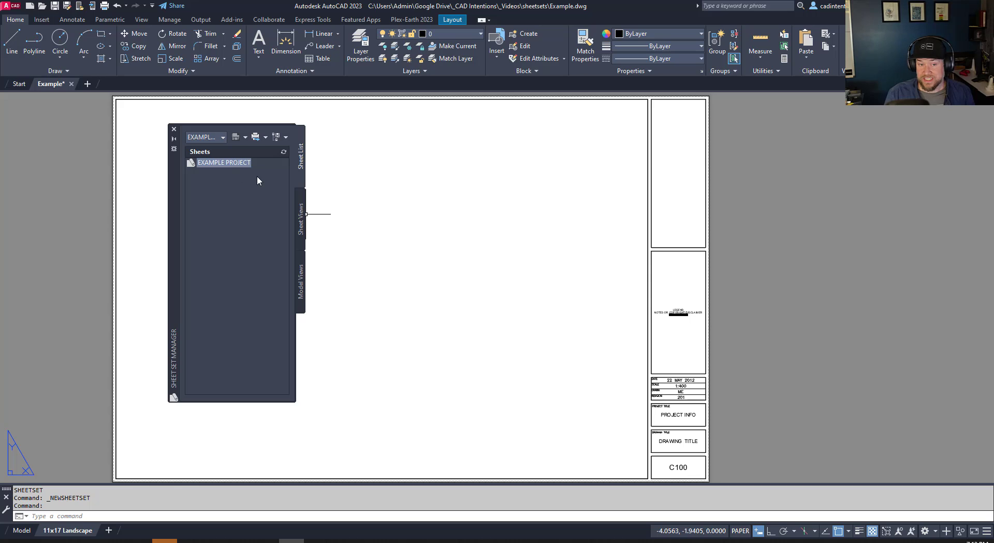
- Refocus the drawing window and save Example.dwg with Ctrl+S
{"action": "mouse_move", "coordinate": [245, 168]}
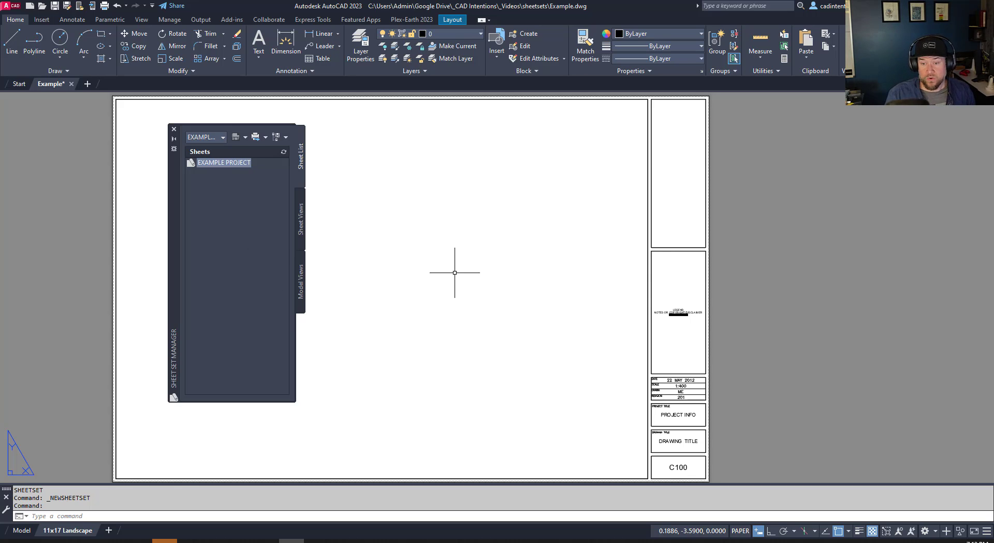
{"action": "left_click", "coordinate": [456, 291]}
{"action": "left_click", "coordinate": [458, 311]}
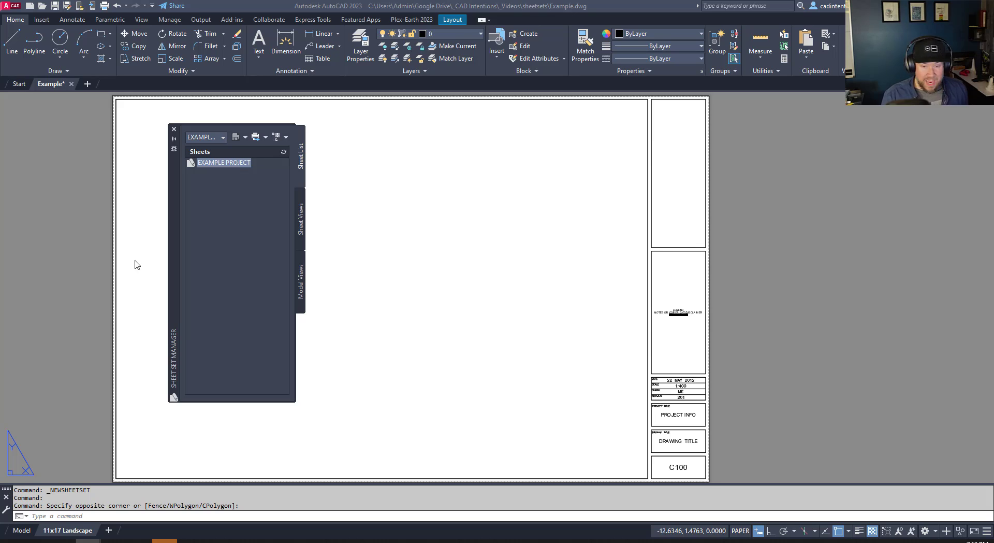
{"action": "left_click", "coordinate": [280, 366]}
{"action": "left_click", "coordinate": [400, 366]}
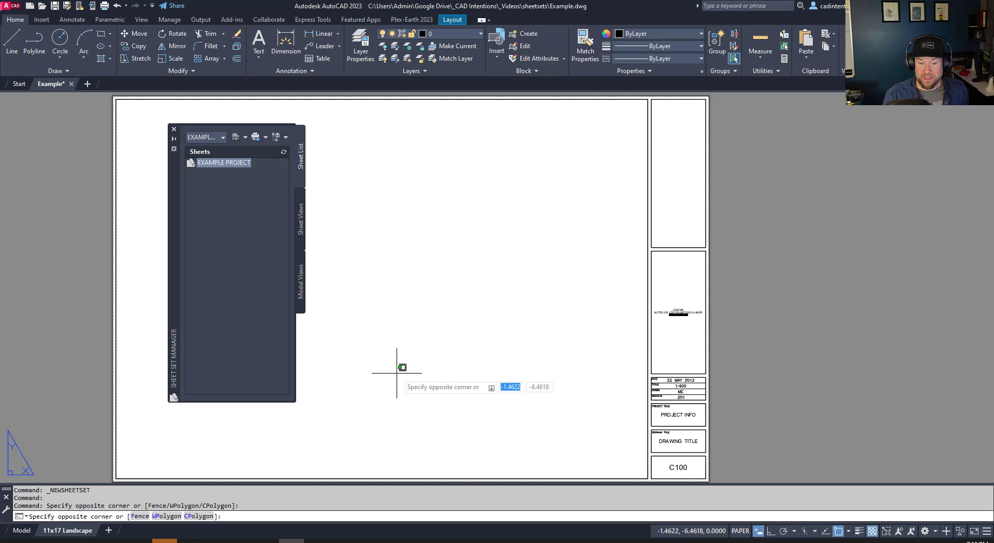
{"action": "left_click", "coordinate": [440, 337]}
{"action": "key", "text": "ctrl+s"}
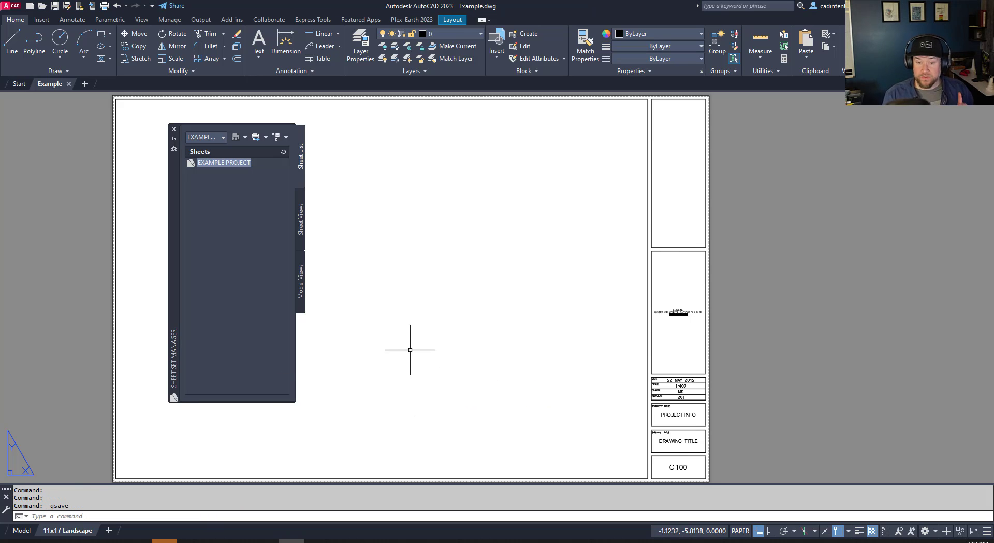
- Start Import Layout as Sheet on the EXAMPLE PROJECT sheet set and browse for drawings
{"action": "right_click", "coordinate": [210, 163]}
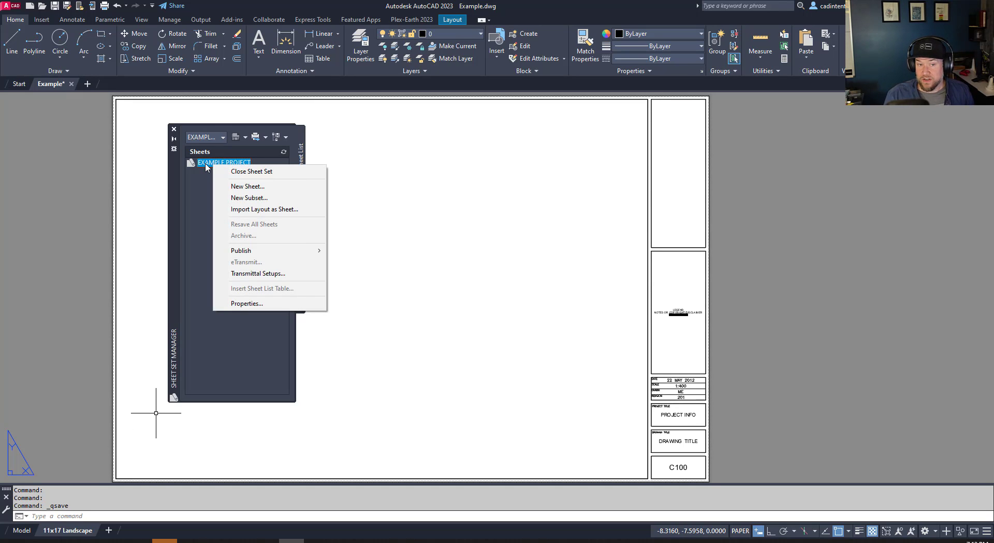
{"action": "left_click", "coordinate": [263, 209]}
{"action": "left_click", "coordinate": [501, 192]}
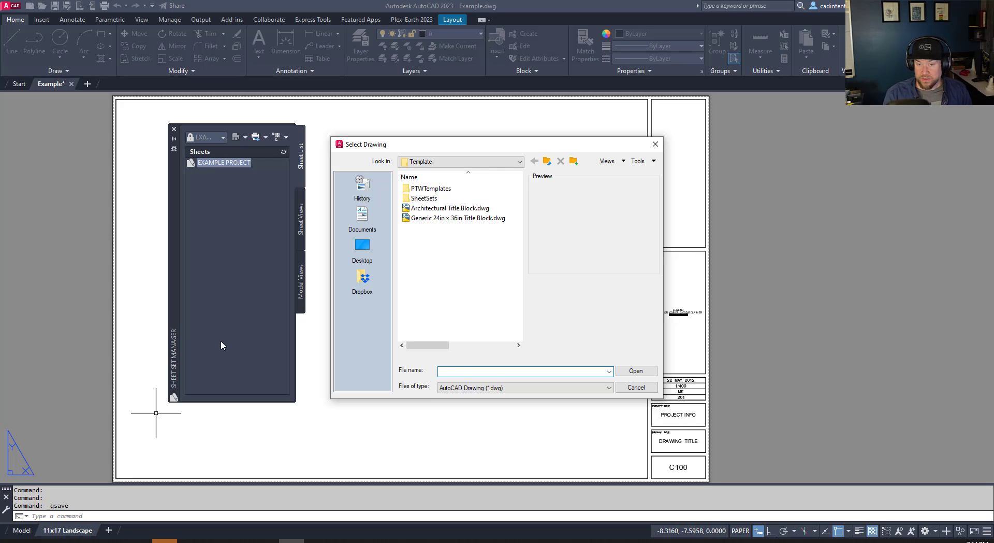
- Load Example.dwg from the sheetsets folder so its 11x17 Landscape layout is listed
{"action": "left_click", "coordinate": [460, 371]}
{"action": "type", "text": "C:\\Users\\Admin\\Google Drive\\_CAD Intentions\\_Videos\\sheetsets"}
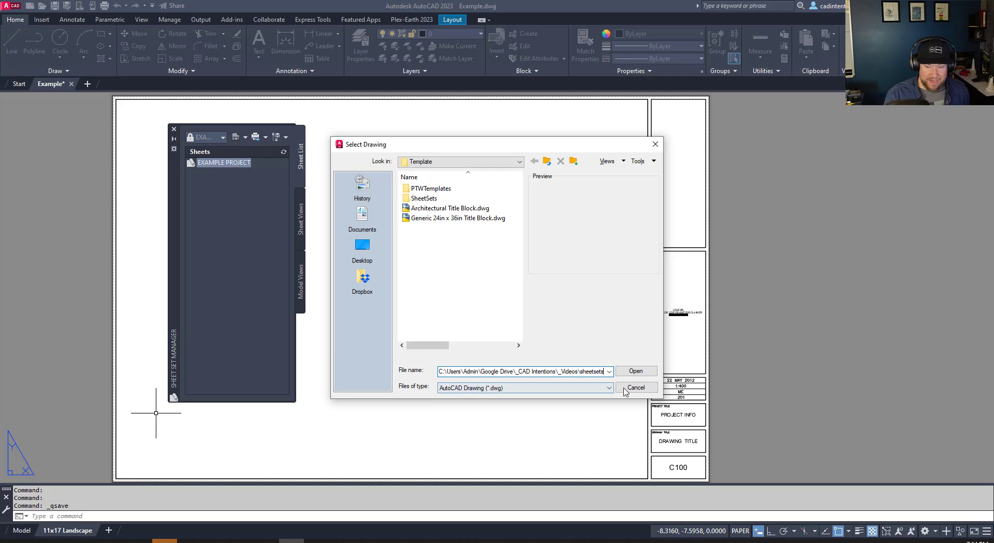
{"action": "key", "text": "Return"}
{"action": "left_click", "coordinate": [444, 200]}
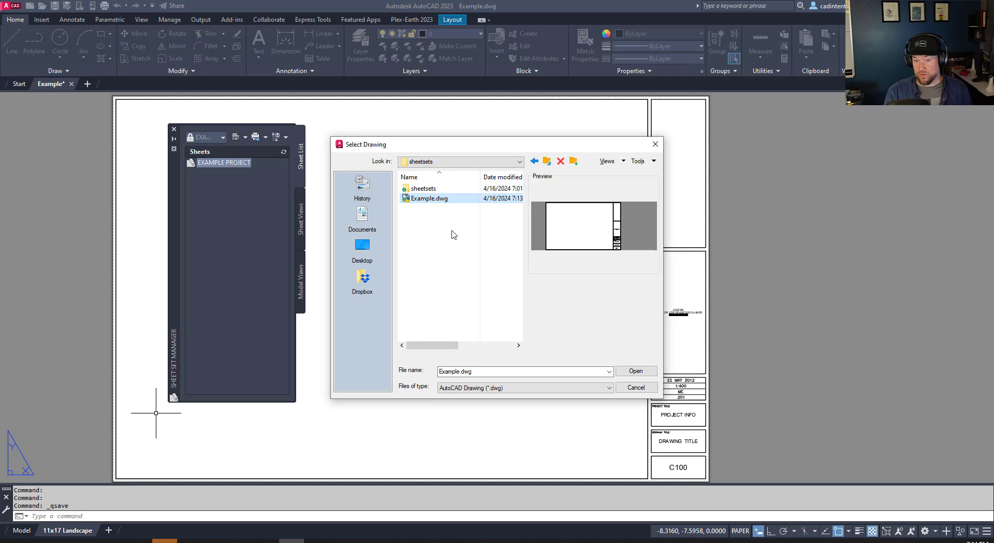
{"action": "left_click", "coordinate": [636, 371]}
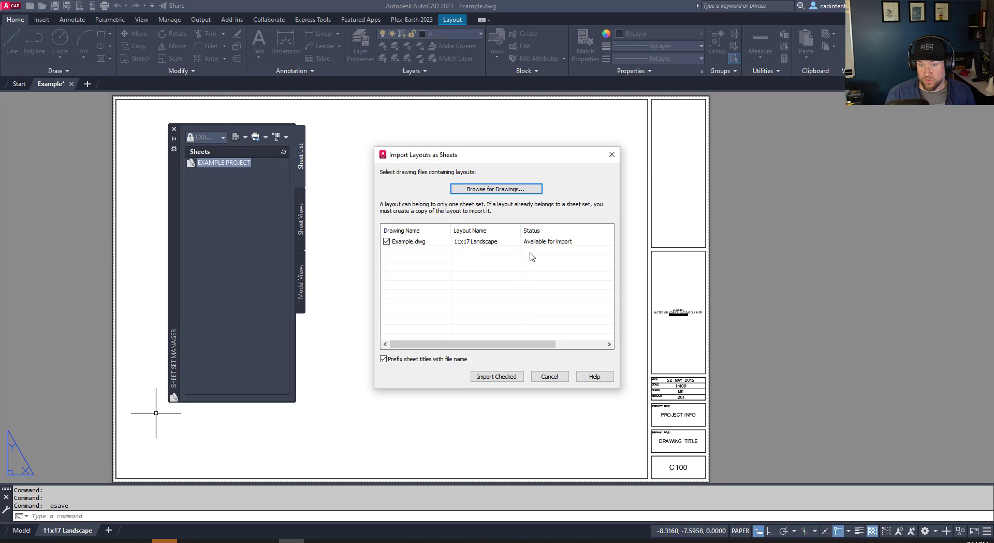
- Import Example.dwg's 11x17 Landscape layout as a sheet, without the file-name prefix on its title
{"action": "left_click", "coordinate": [392, 241]}
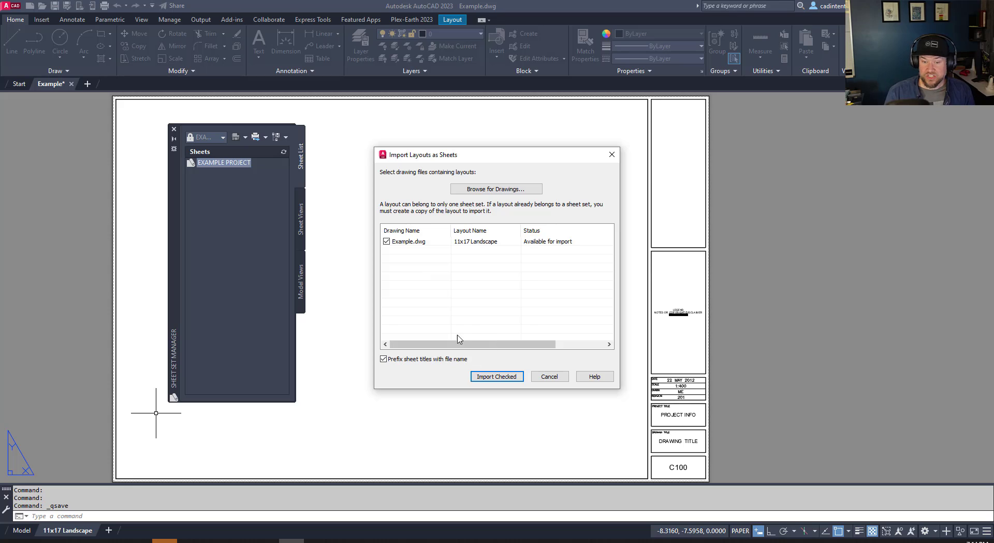
{"action": "left_click", "coordinate": [444, 359]}
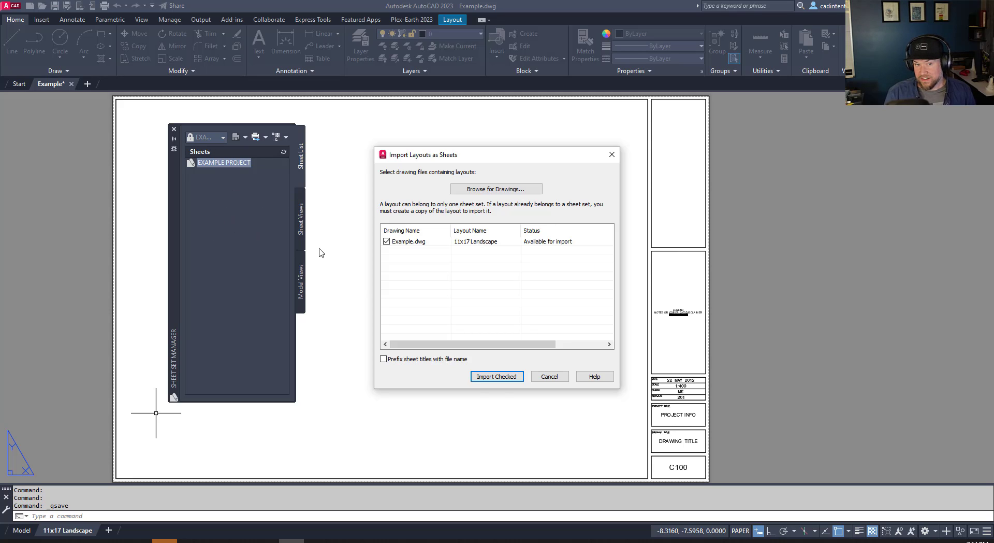
{"action": "left_click", "coordinate": [509, 378]}
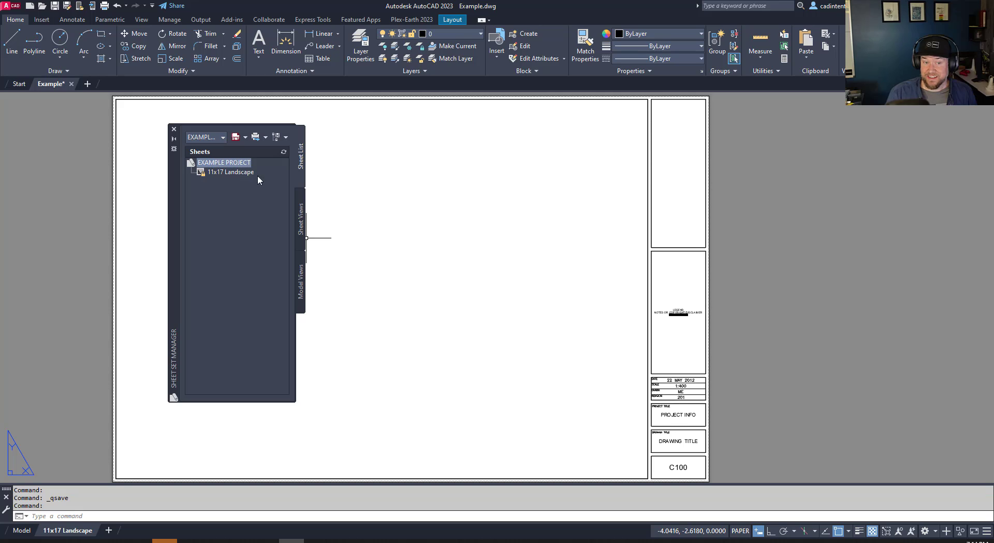
- Pan and zoom onto the title block until the C100 sheet-number box fills the view
{"action": "mouse_move", "coordinate": [203, 176]}
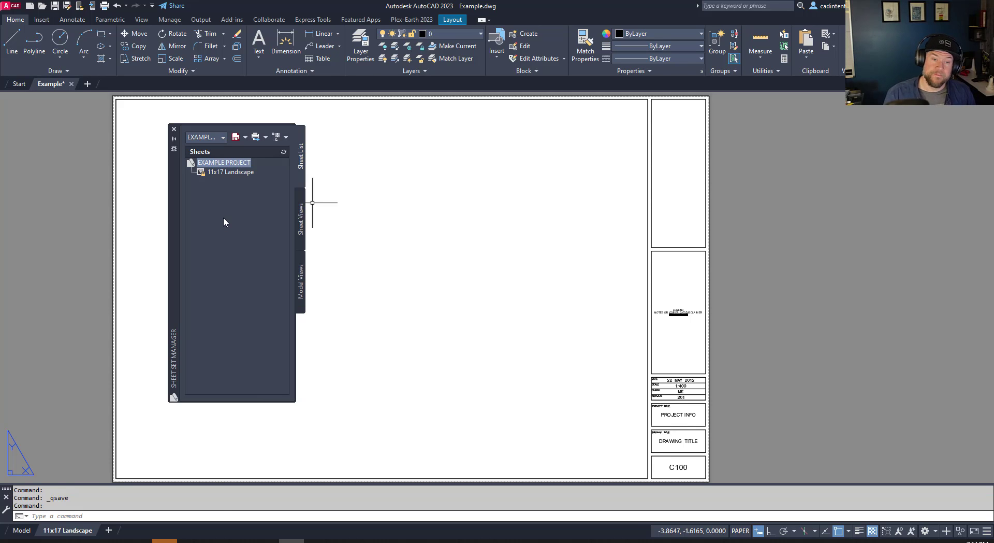
{"action": "middle_click_drag", "start_coordinate": [313, 343], "coordinate": [317, 326]}
{"action": "left_click", "coordinate": [317, 325]}
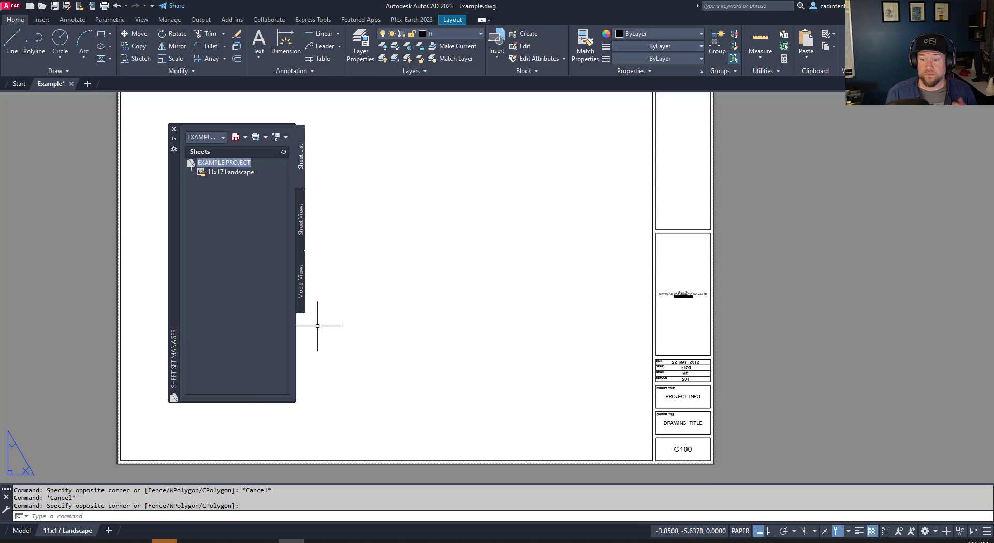
{"action": "scroll", "coordinate": [604, 372], "scroll_direction": "up", "scroll_amount": 4}
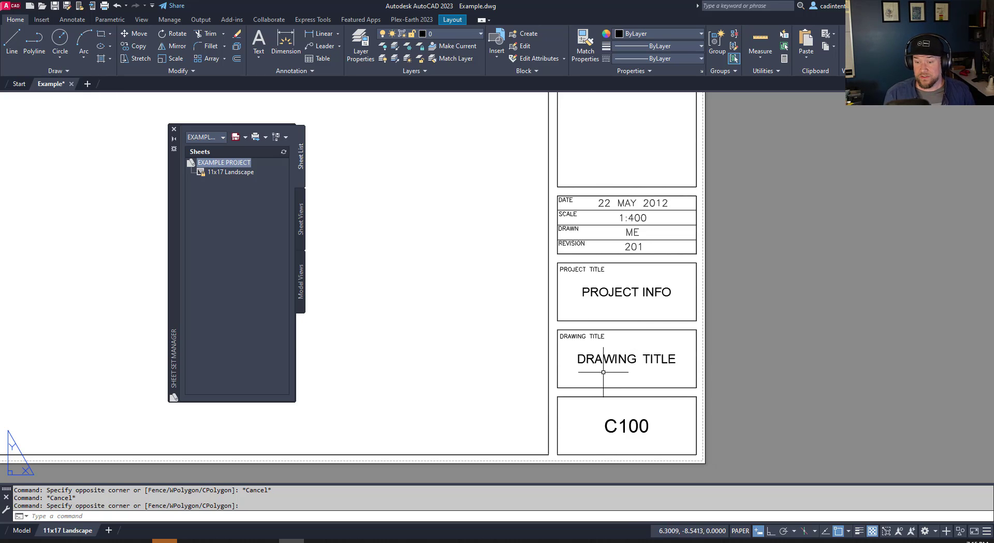
{"action": "middle_click_drag", "start_coordinate": [604, 372], "coordinate": [651, 362]}
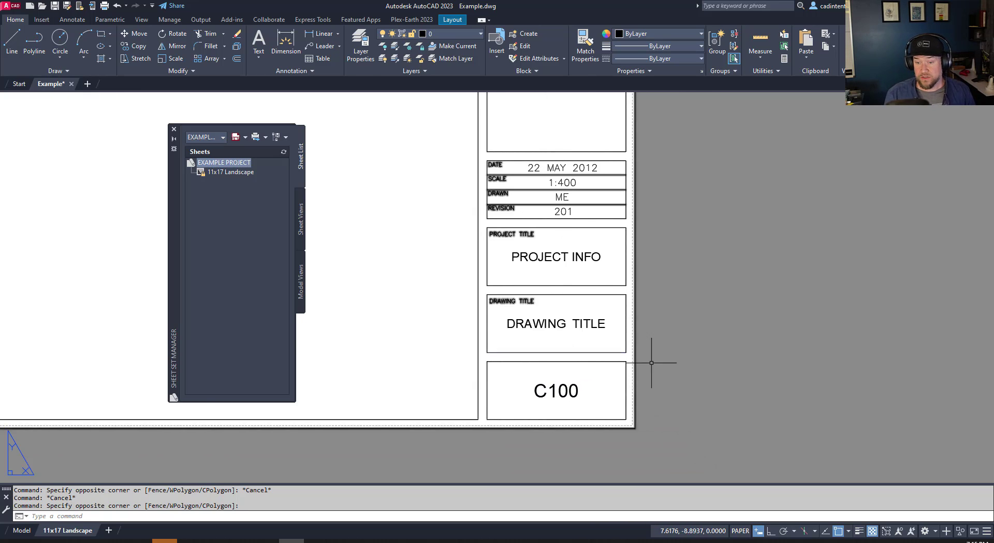
{"action": "scroll", "coordinate": [570, 391], "scroll_direction": "up", "scroll_amount": 2}
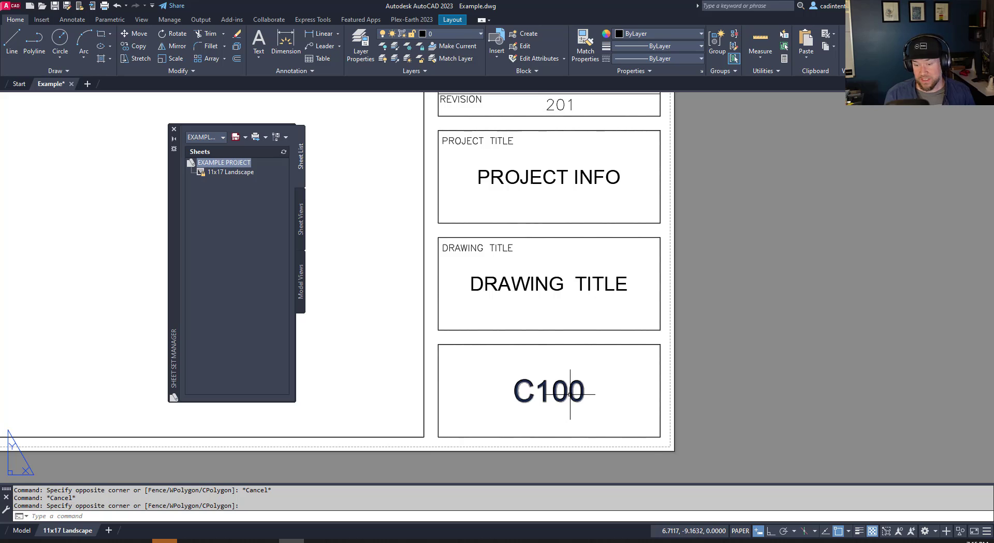
- Select all of the C100 sheet-number text and open the Field dialog from its context menu
{"action": "double_click", "coordinate": [570, 394]}
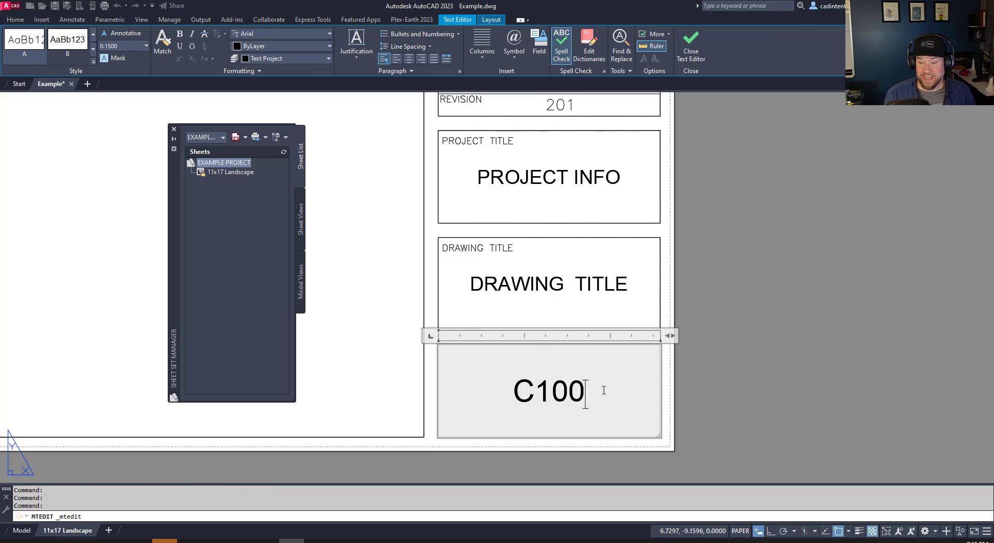
{"action": "double_click", "coordinate": [574, 396]}
{"action": "right_click", "coordinate": [560, 396]}
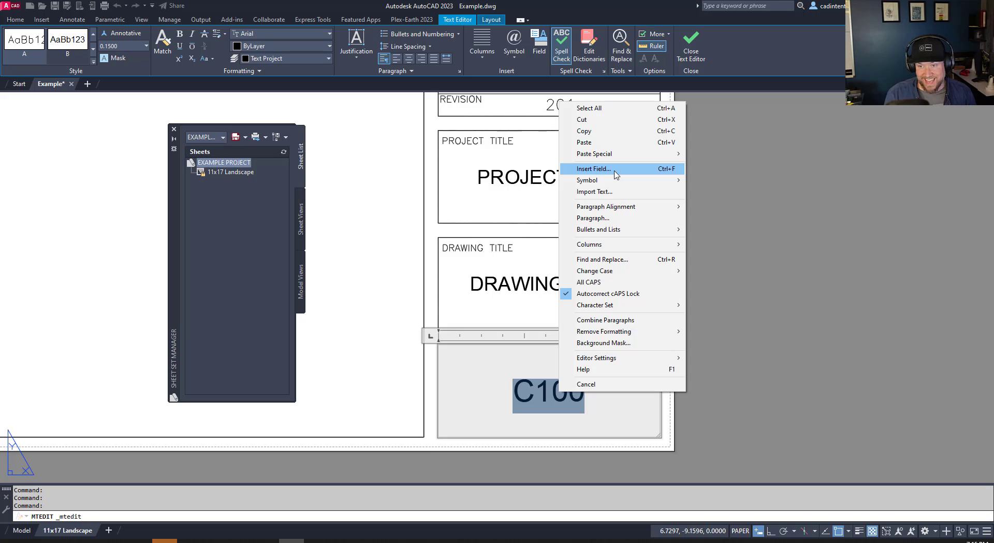
{"action": "left_click", "coordinate": [593, 169]}
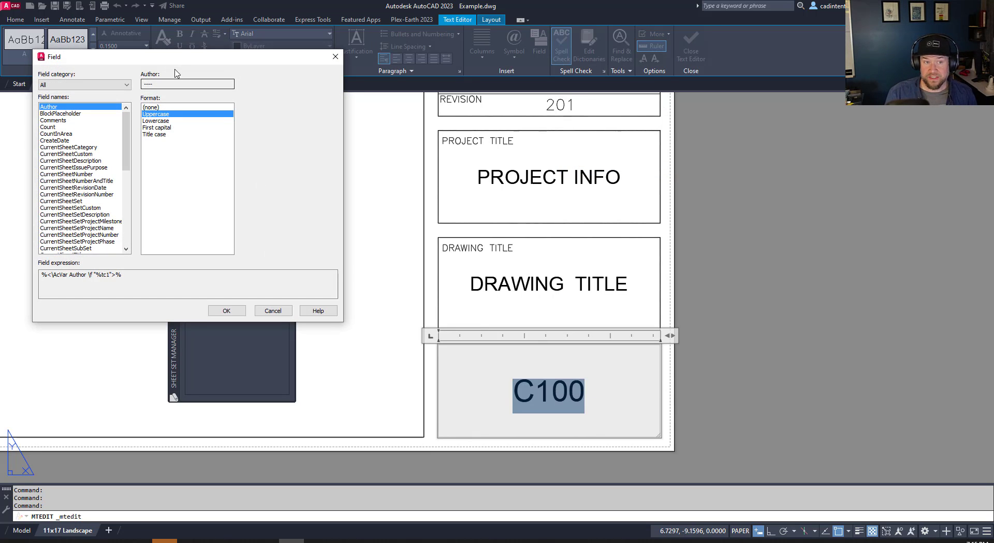
- Replace C100 with the SheetSet CurrentSheetNumber field and close the text editor
{"action": "left_click_drag", "start_coordinate": [186, 56], "coordinate": [252, 108]}
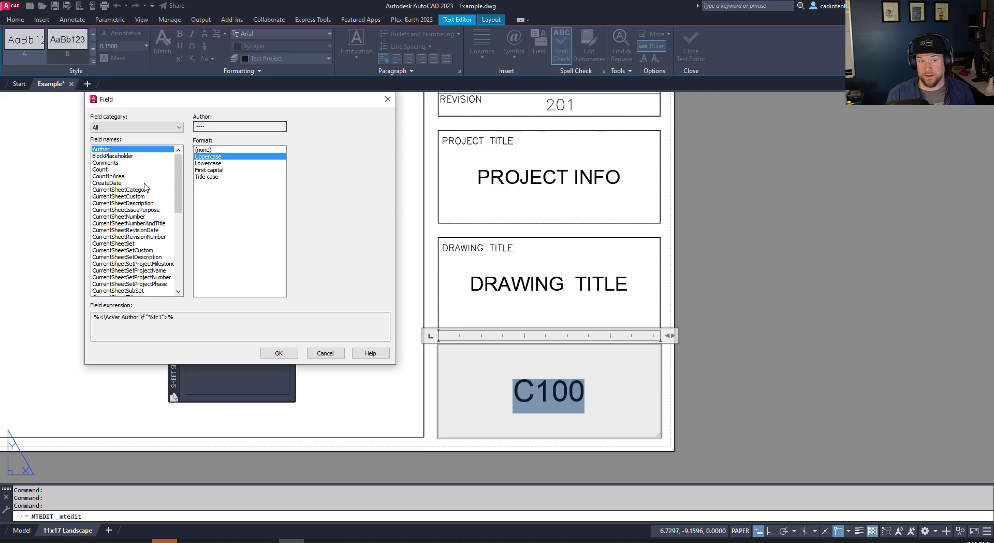
{"action": "left_click", "coordinate": [131, 127]}
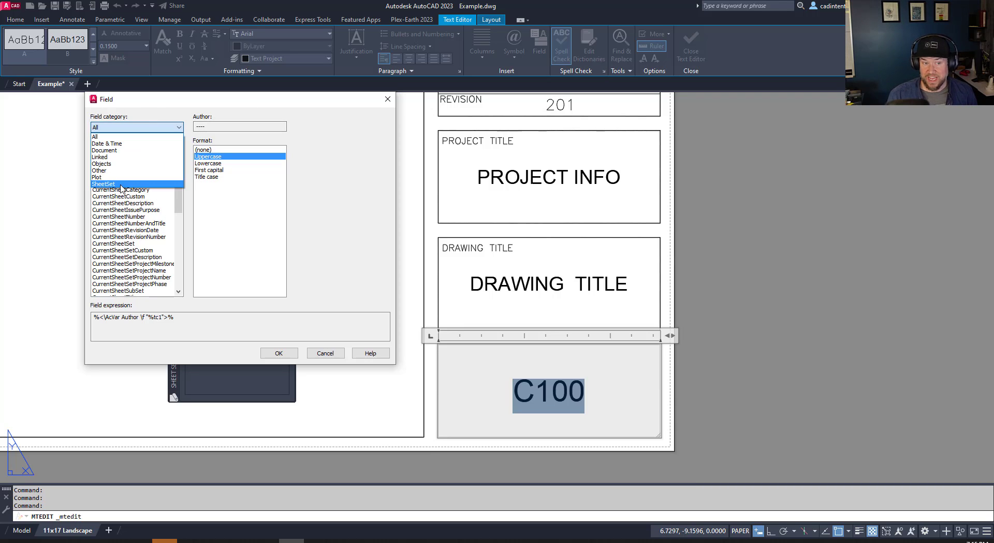
{"action": "left_click", "coordinate": [121, 184]}
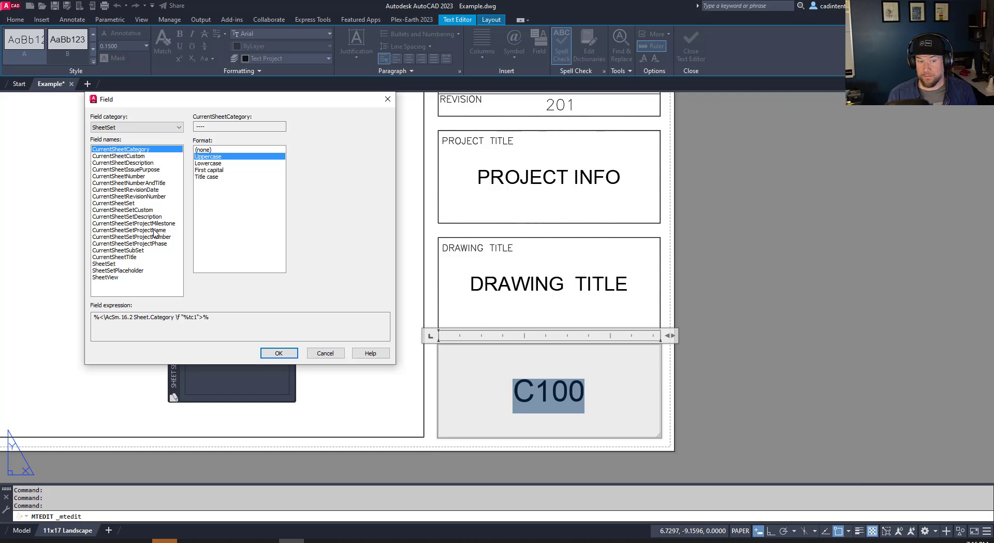
{"action": "left_click", "coordinate": [121, 176]}
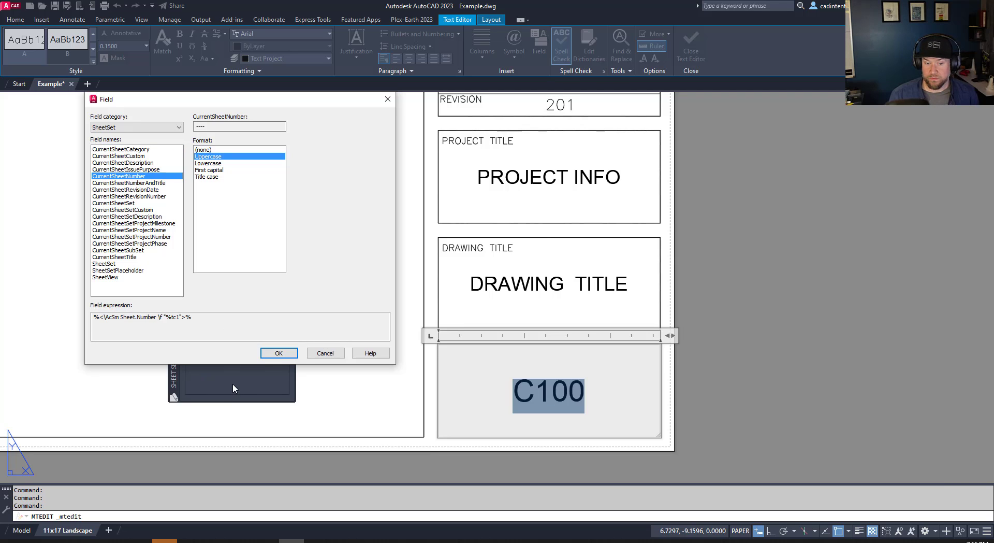
{"action": "left_click", "coordinate": [116, 224]}
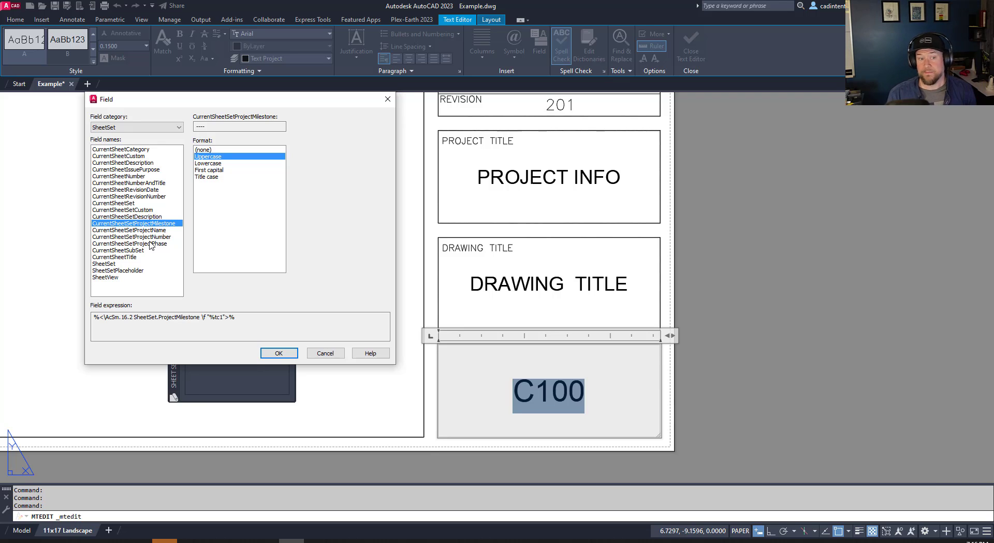
{"action": "left_click", "coordinate": [123, 176]}
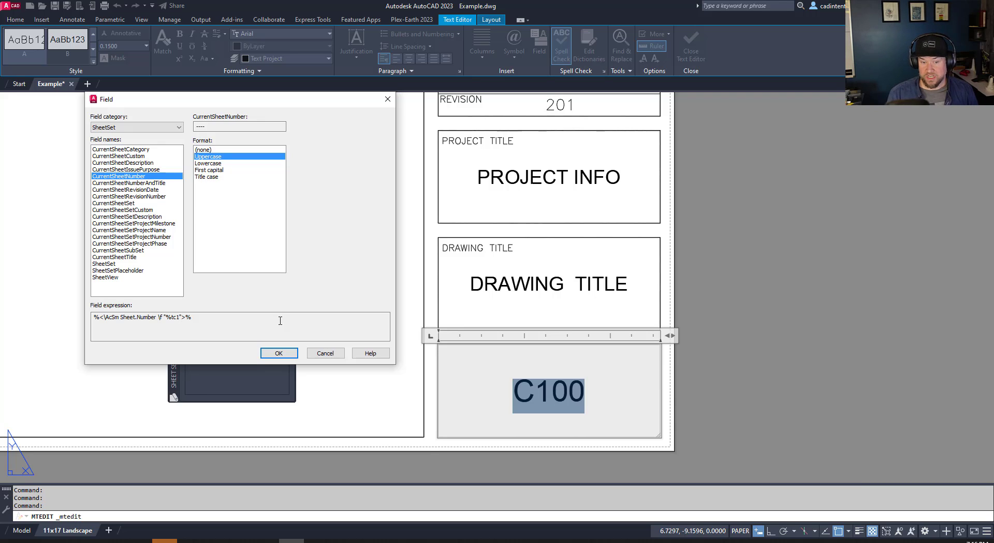
{"action": "left_click", "coordinate": [284, 354]}
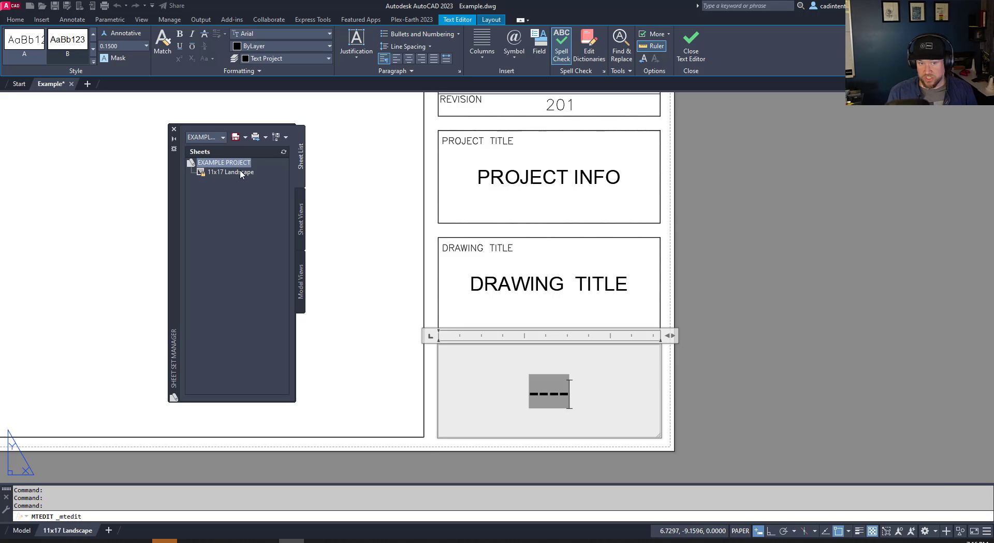
{"action": "double_click", "coordinate": [390, 299]}
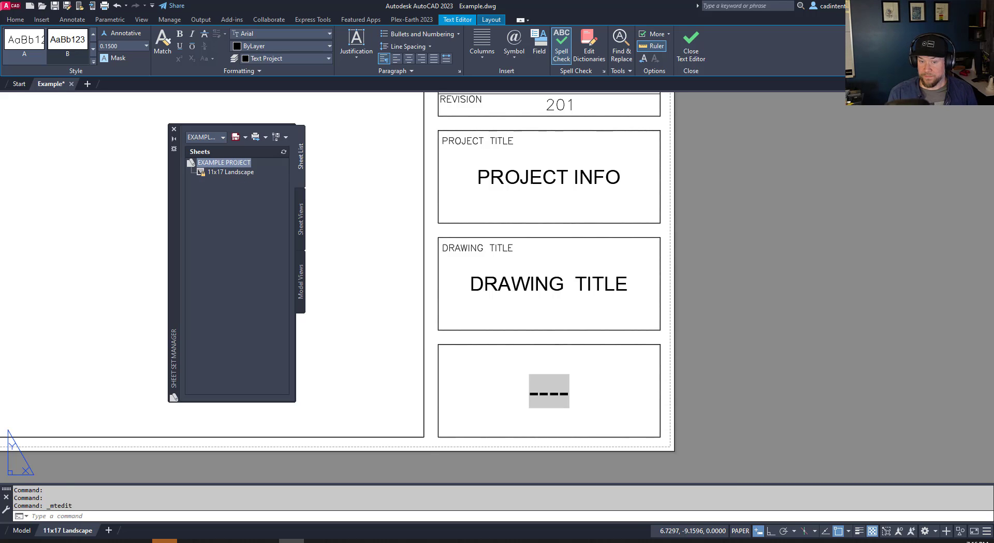
- Turn the DRAWING TITLE text into a SheetSet CurrentSheetTitle field reading 11X17 LANDSCAPE
{"action": "double_click", "coordinate": [540, 295]}
{"action": "left_click", "coordinate": [540, 284]}
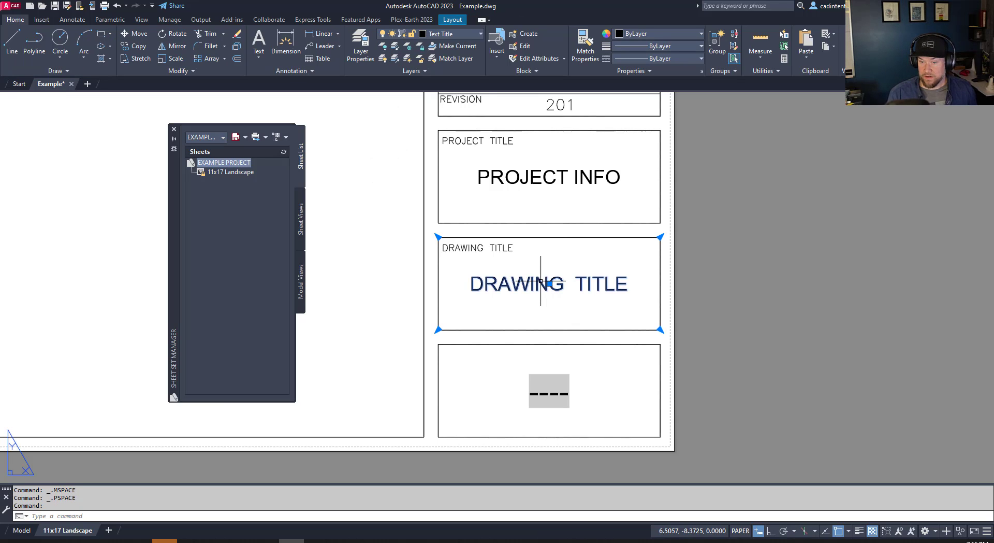
{"action": "double_click", "coordinate": [568, 284]}
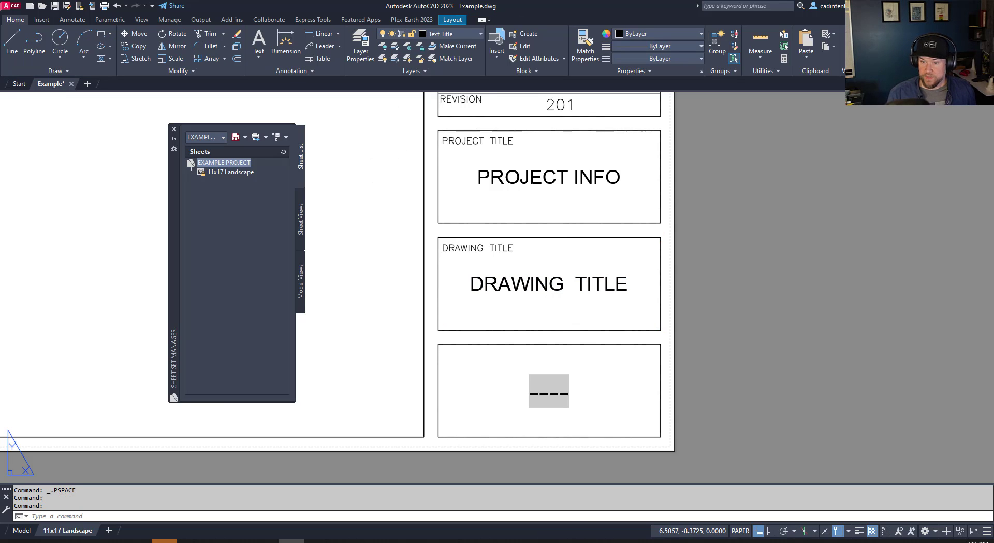
{"action": "key", "text": "ctrl+a"}
{"action": "right_click", "coordinate": [522, 285]}
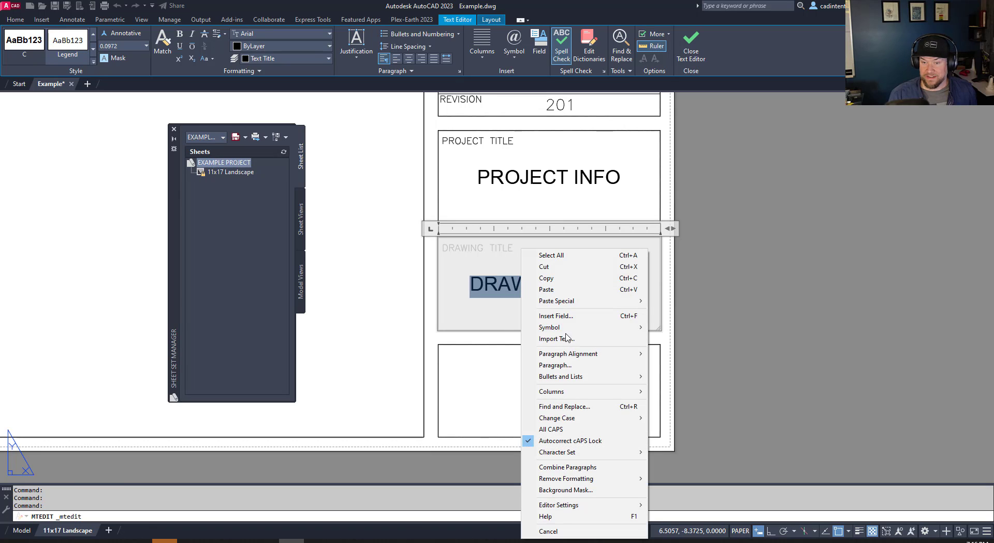
{"action": "left_click", "coordinate": [539, 314]}
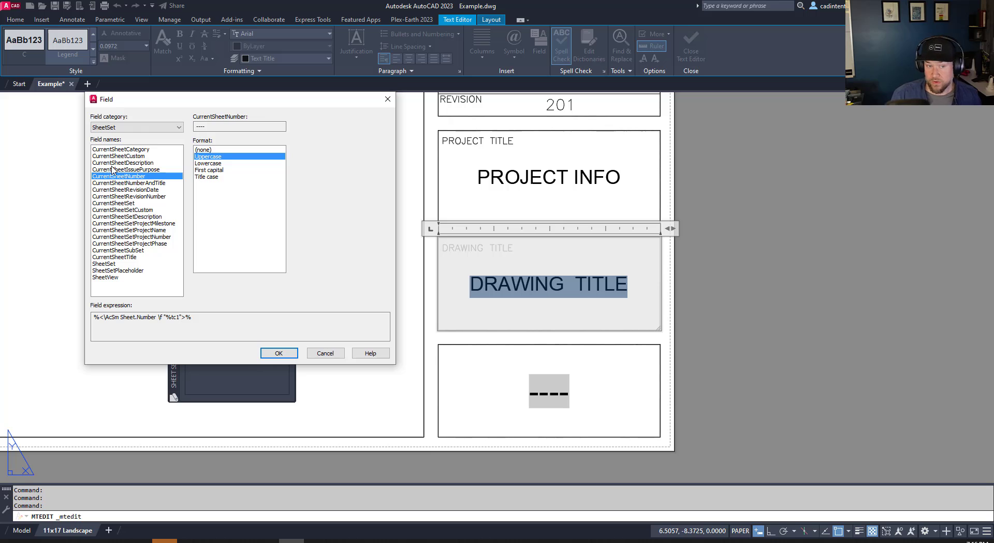
{"action": "left_click", "coordinate": [109, 258]}
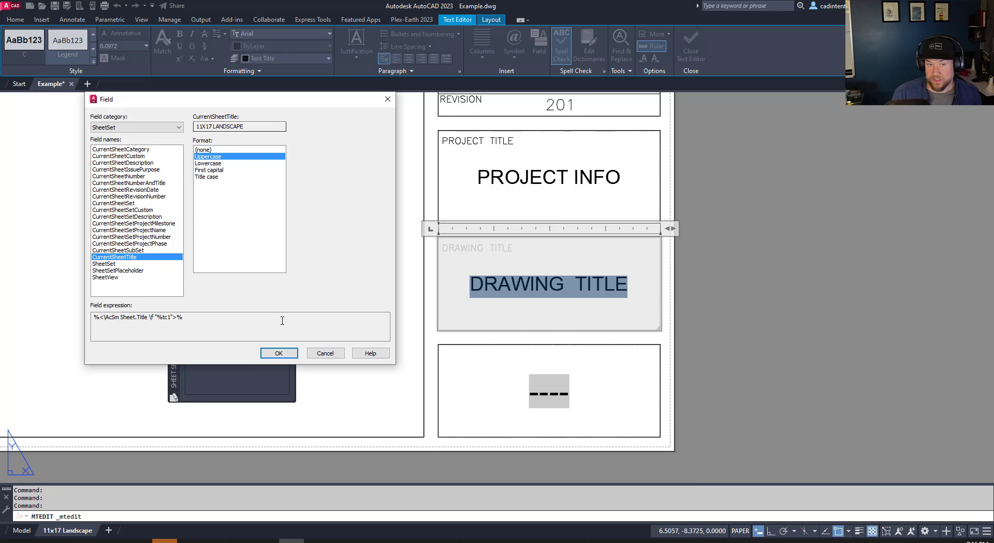
{"action": "left_click", "coordinate": [278, 353]}
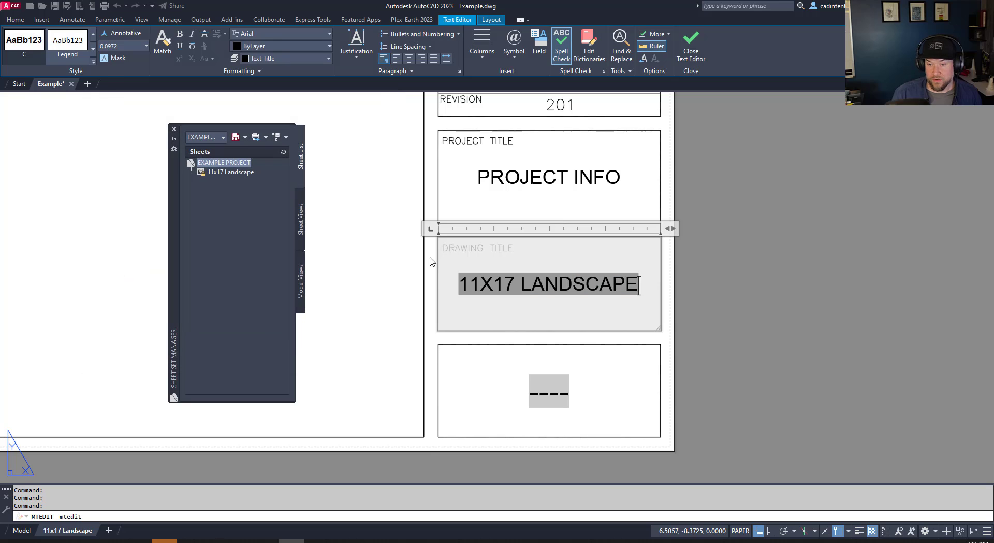
{"action": "left_click", "coordinate": [497, 178]}
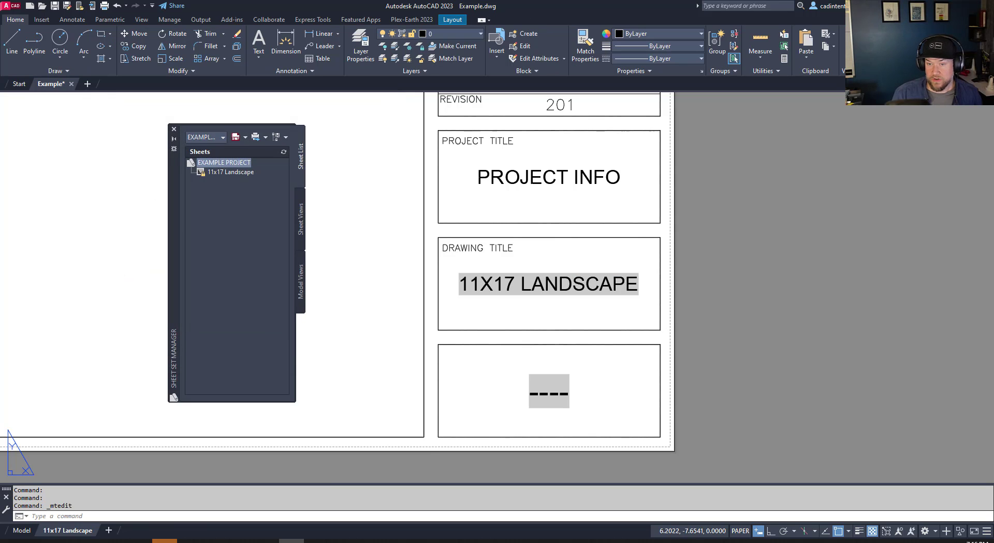
- Replace PROJECT INFO with a CurrentSheetSetProjectName field reading EXAMPLE PROJECT, then view the full title block
{"action": "double_click", "coordinate": [542, 176]}
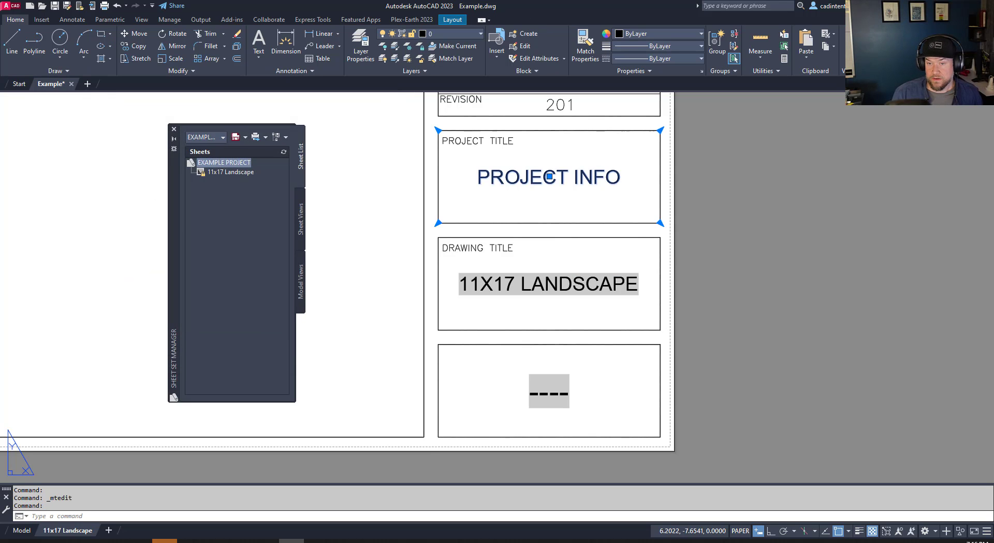
{"action": "left_click", "coordinate": [542, 176]}
{"action": "right_click", "coordinate": [542, 175]}
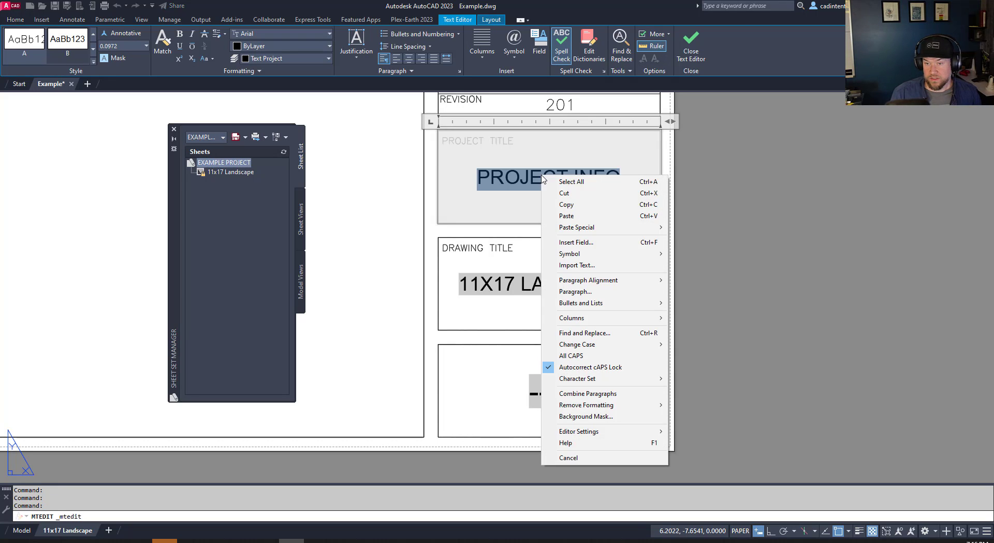
{"action": "left_click", "coordinate": [576, 242]}
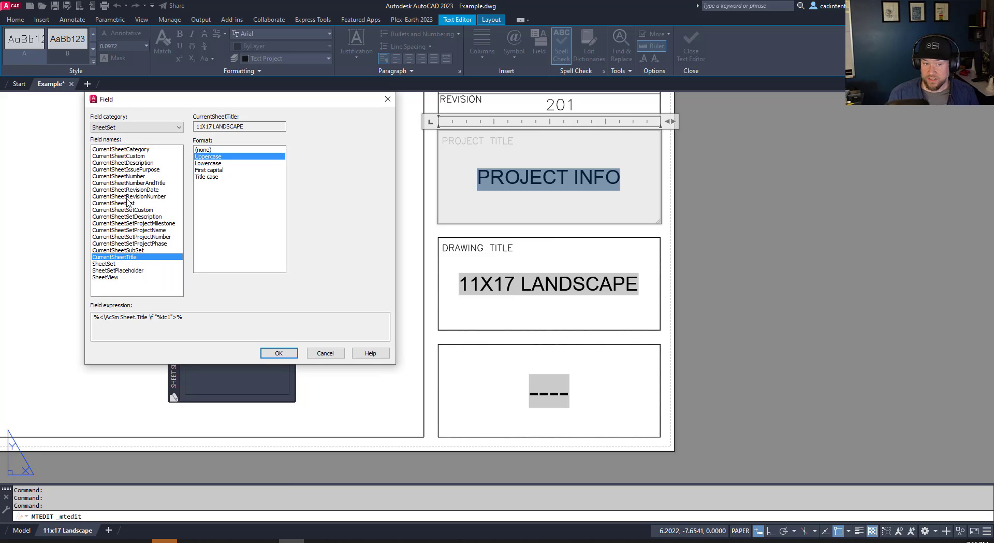
{"action": "left_click", "coordinate": [136, 230]}
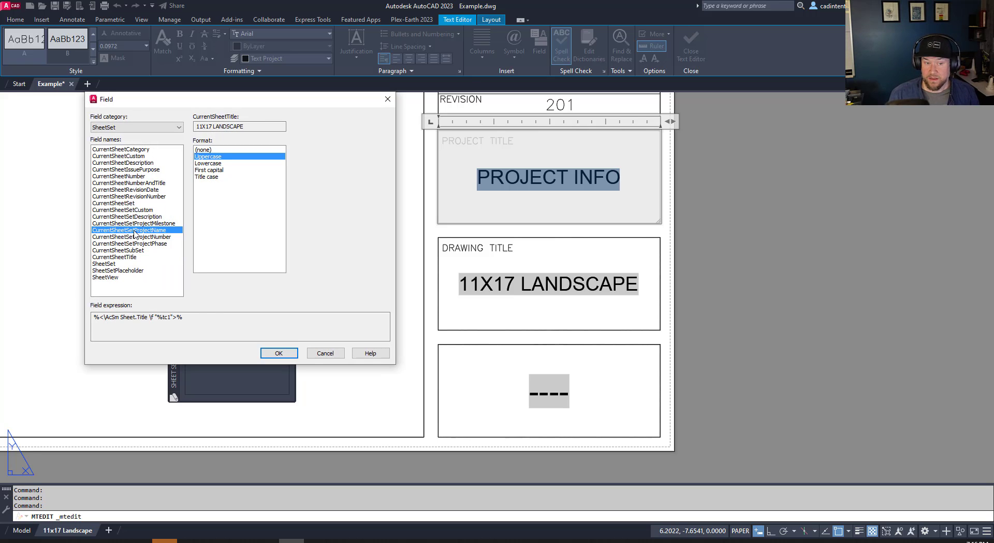
{"action": "left_click", "coordinate": [280, 353]}
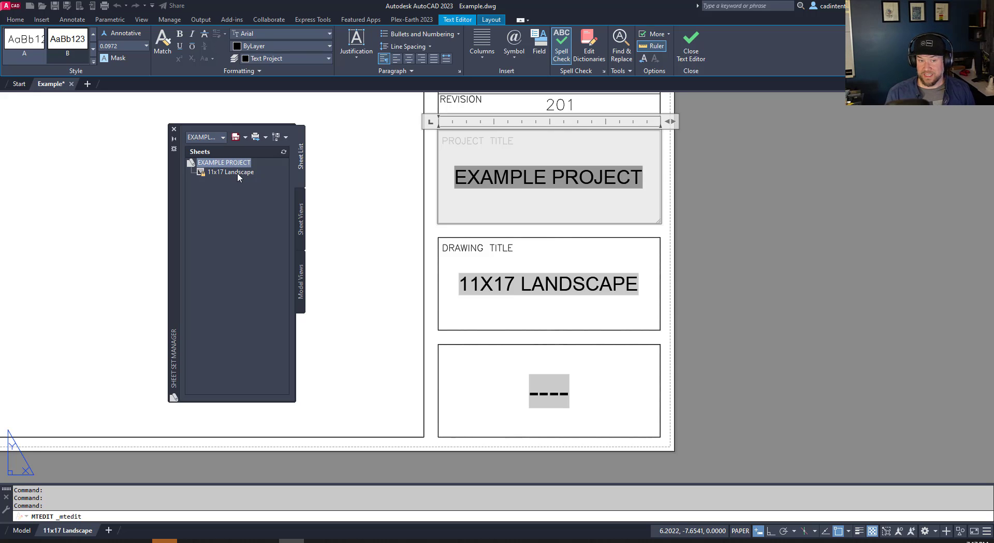
{"action": "left_click", "coordinate": [732, 271]}
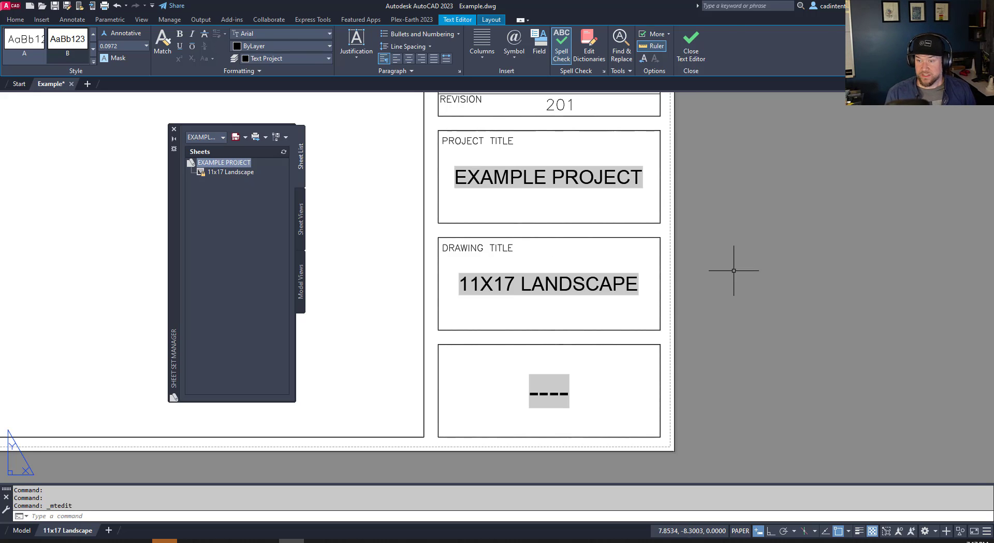
{"action": "middle_click_drag", "start_coordinate": [739, 215], "coordinate": [746, 350]}
{"action": "scroll", "coordinate": [745, 350], "scroll_direction": "down", "scroll_amount": 4}
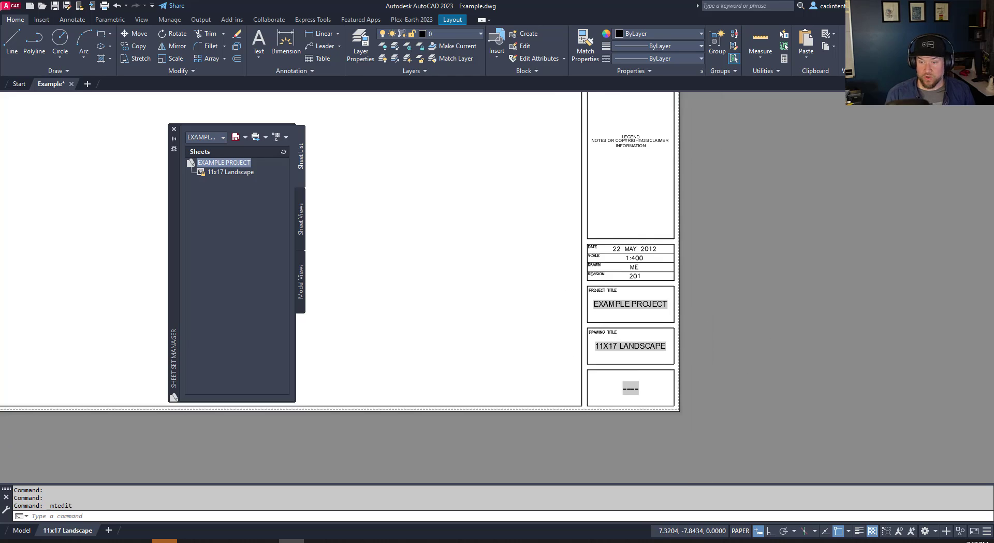
- Cancel the active command and bring up the 11x17 Landscape sheet's context menu in Sheet Set Manager
{"action": "key", "text": "Escape"}
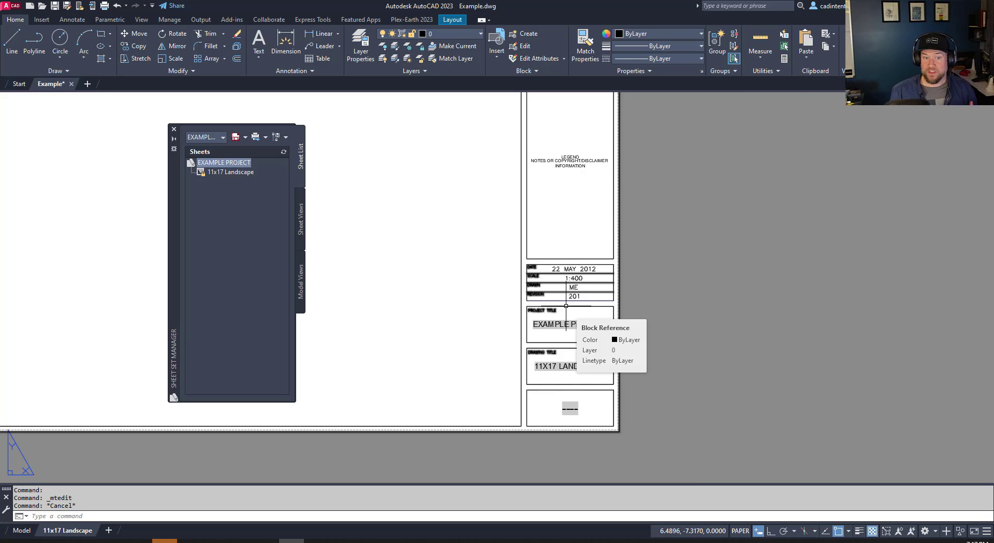
{"action": "right_click", "coordinate": [231, 174]}
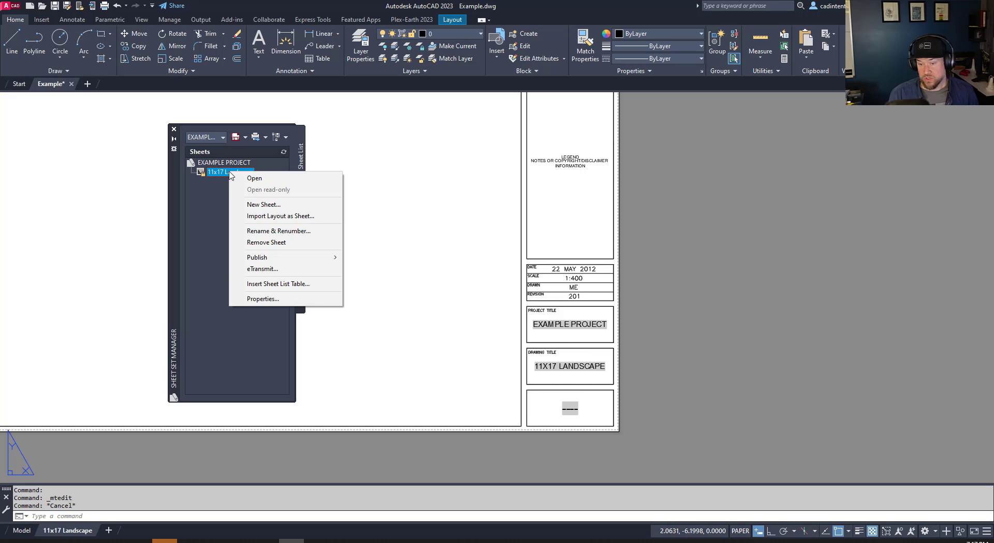
{"action": "left_click", "coordinate": [216, 176]}
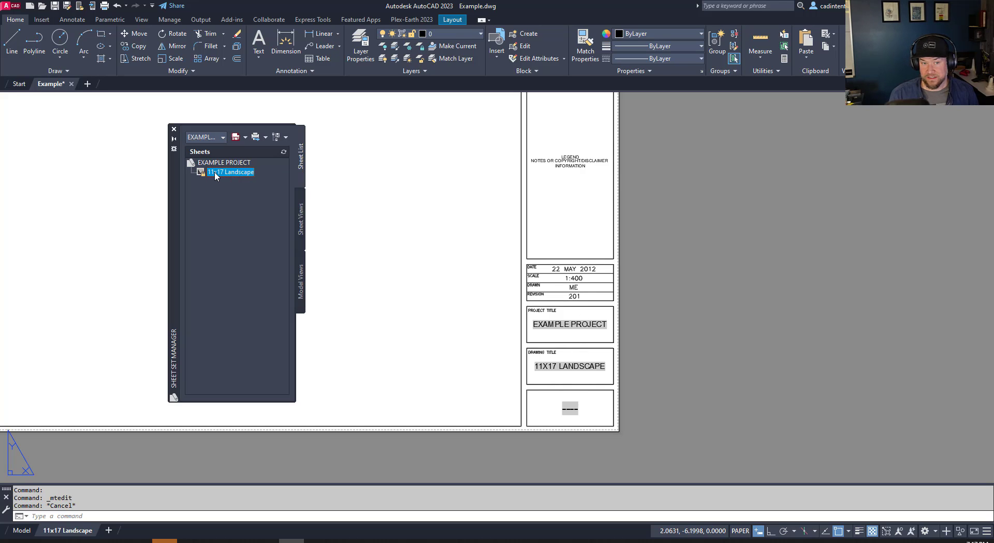
{"action": "right_click", "coordinate": [215, 177]}
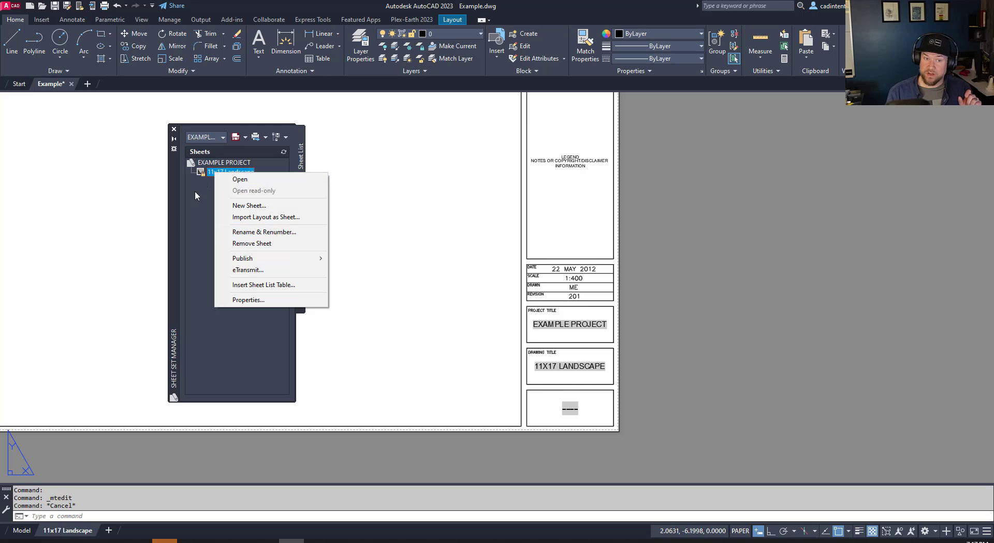
- In the sheet's properties, set the title to SITE PLAN and the sheet number to C100
{"action": "left_click", "coordinate": [248, 300]}
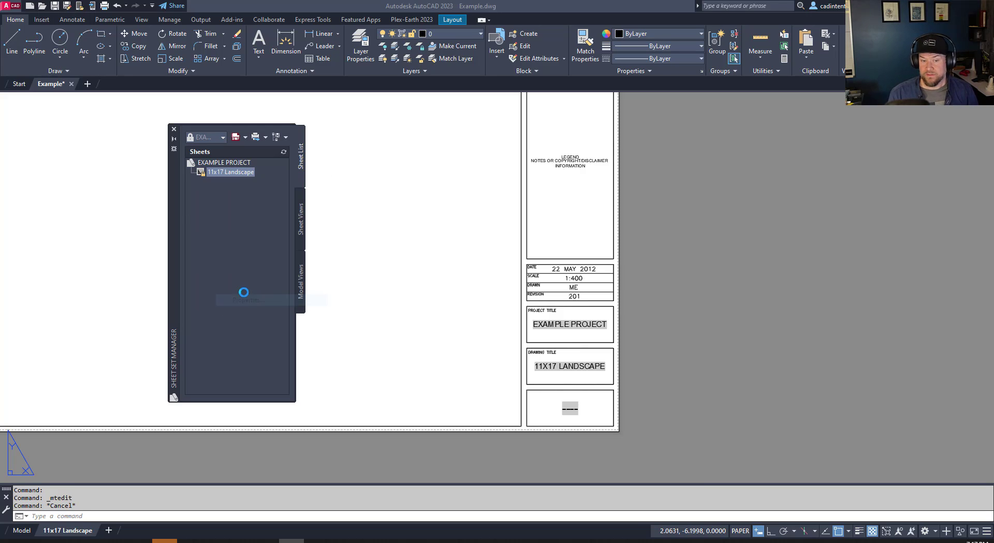
{"action": "left_click_drag", "start_coordinate": [474, 137], "coordinate": [301, 102]}
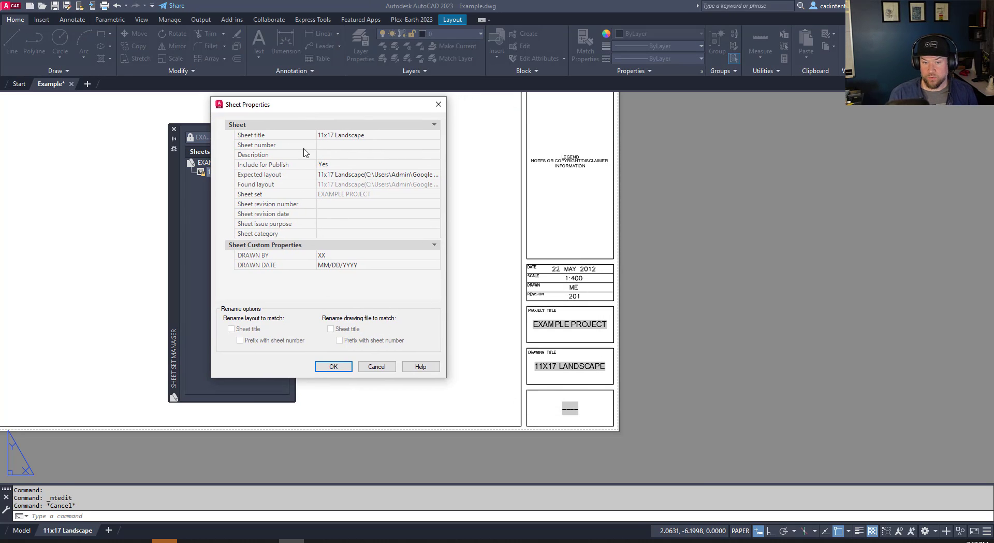
{"action": "left_click", "coordinate": [351, 137]}
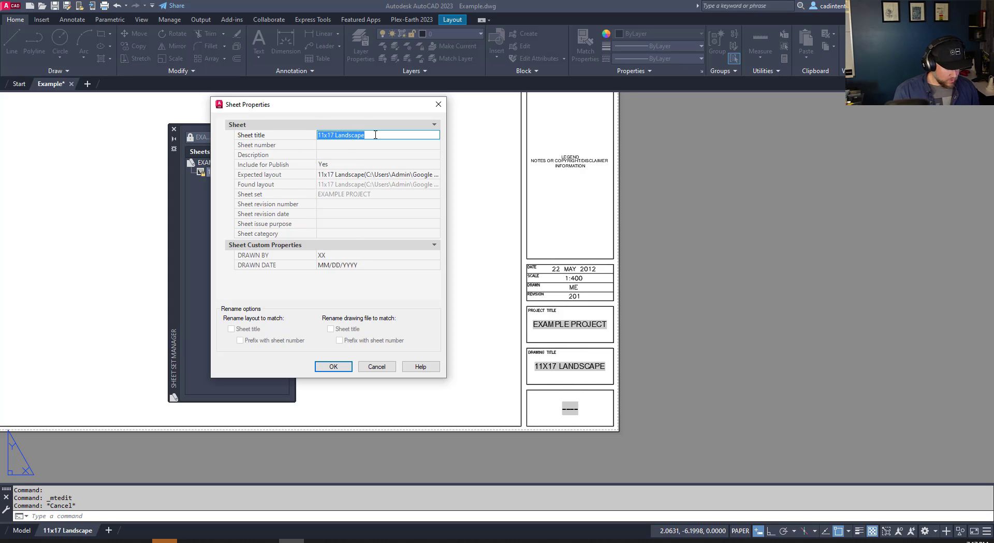
{"action": "type", "text": "SITE PLAN"}
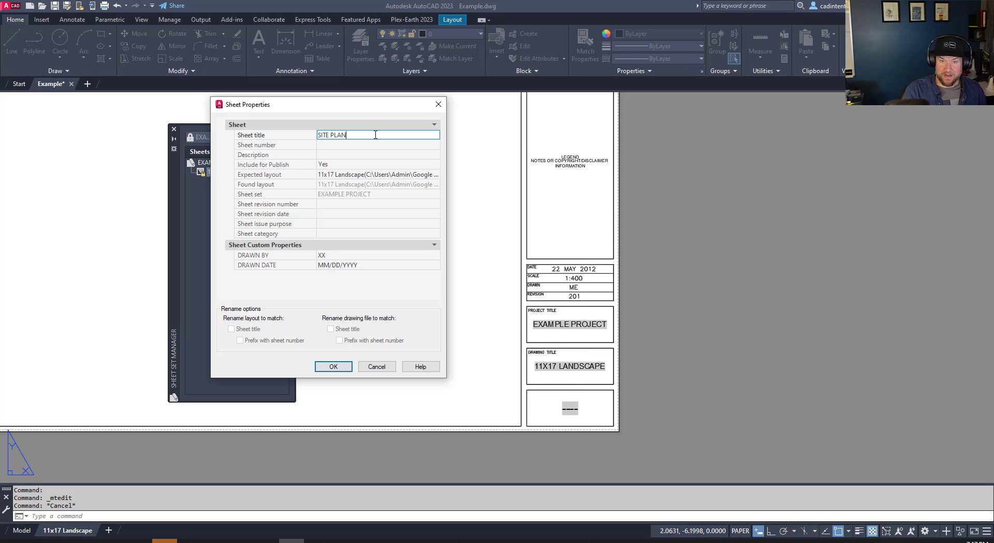
{"action": "left_click", "coordinate": [396, 144]}
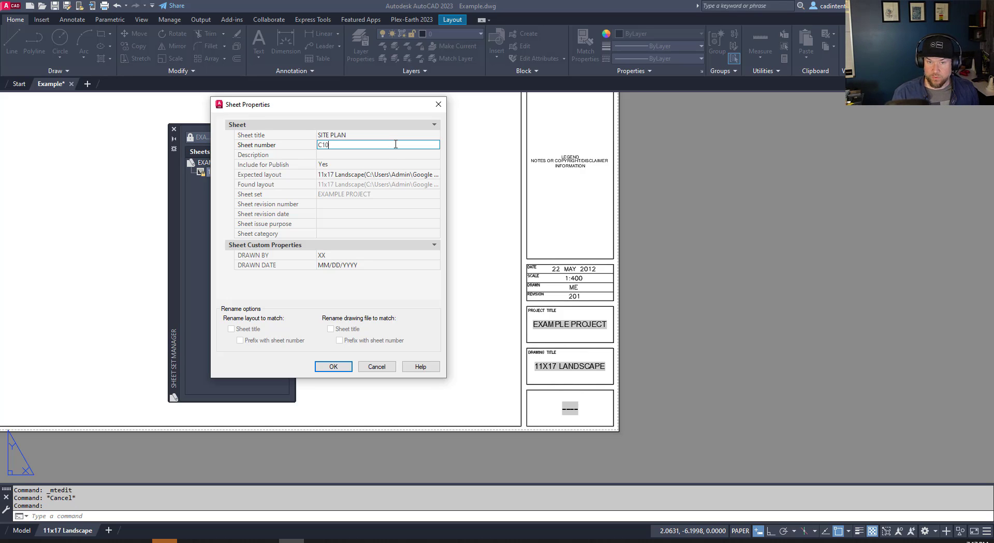
{"action": "left_click", "coordinate": [345, 255]}
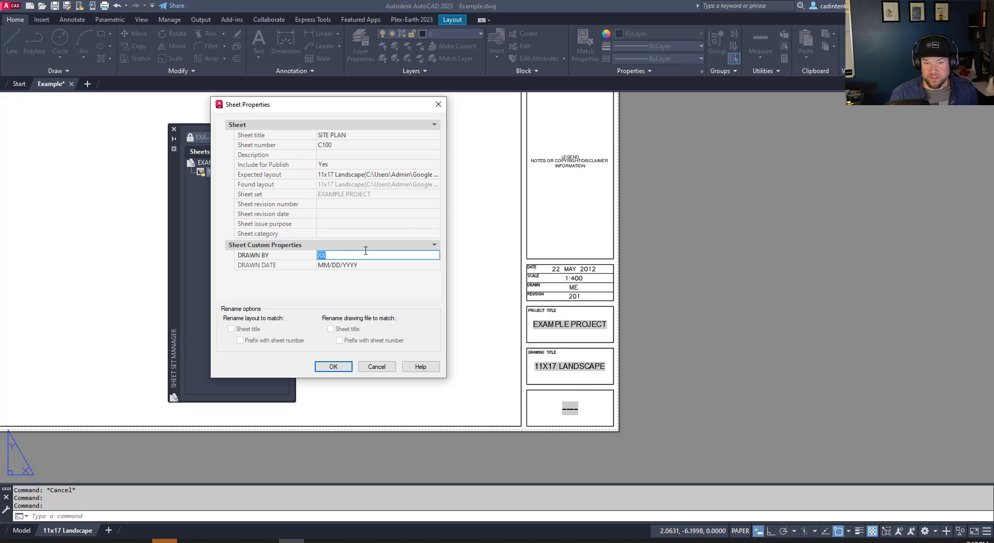
- Enter the drafter's initials as drawn-by and 04/16/2024 as drawn date, then apply
{"action": "type", "text": "BL"}
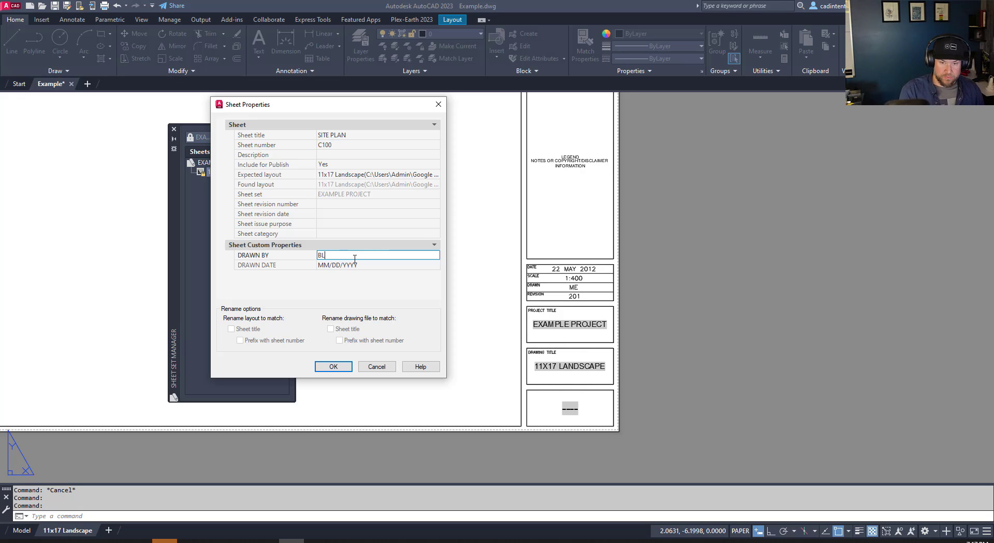
{"action": "left_click", "coordinate": [330, 265]}
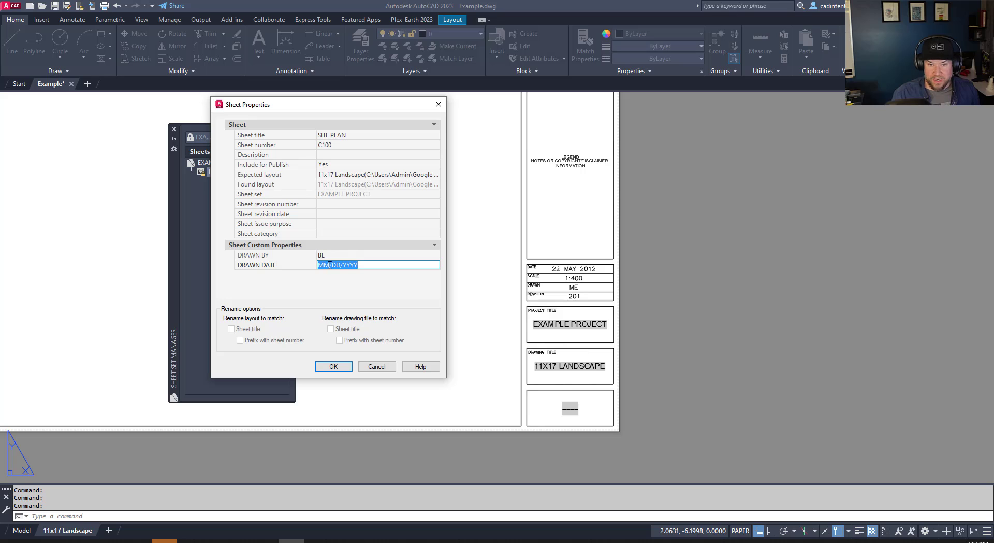
{"action": "double_click", "coordinate": [329, 265]}
{"action": "type", "text": "04"}
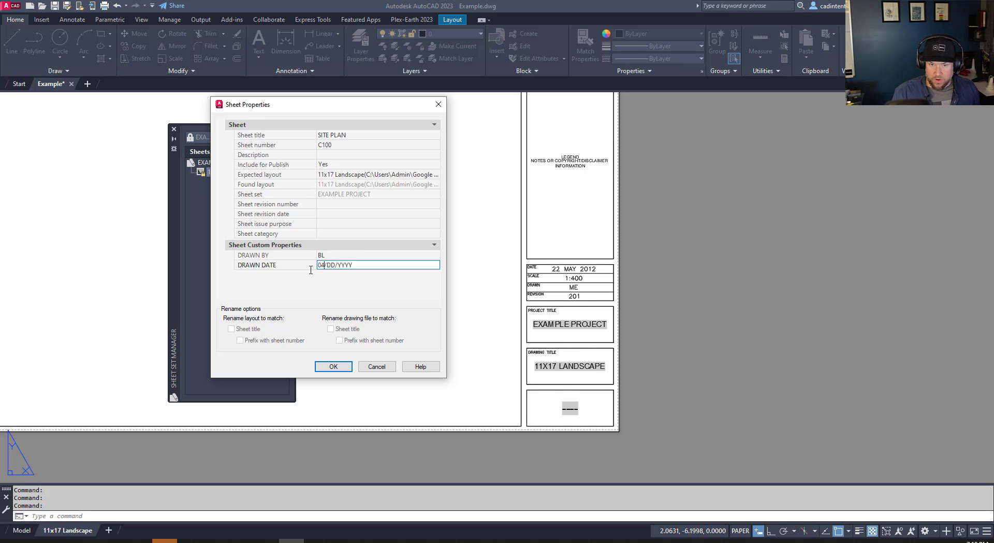
{"action": "key", "text": "Delete"}
{"action": "key", "text": "Delete"}
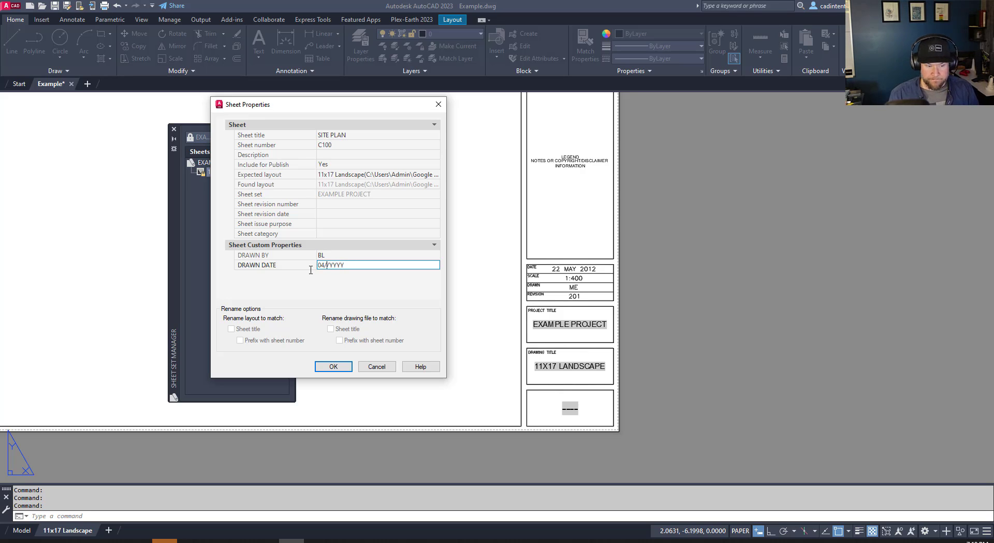
{"action": "type", "text": "16"}
{"action": "key", "text": "BackSpace"}
{"action": "key", "text": "BackSpace"}
{"action": "key", "text": "BackSpace"}
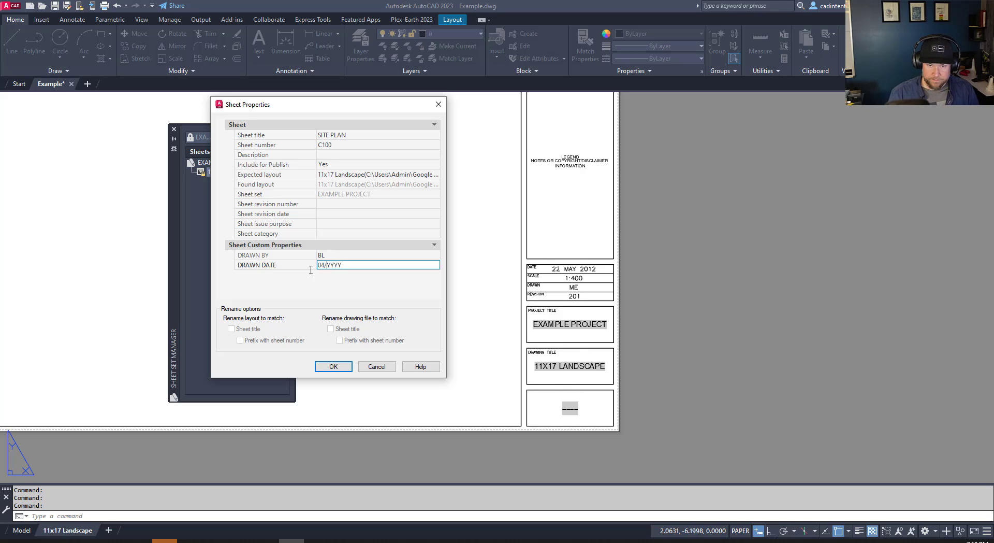
{"action": "type", "text": "16/2"}
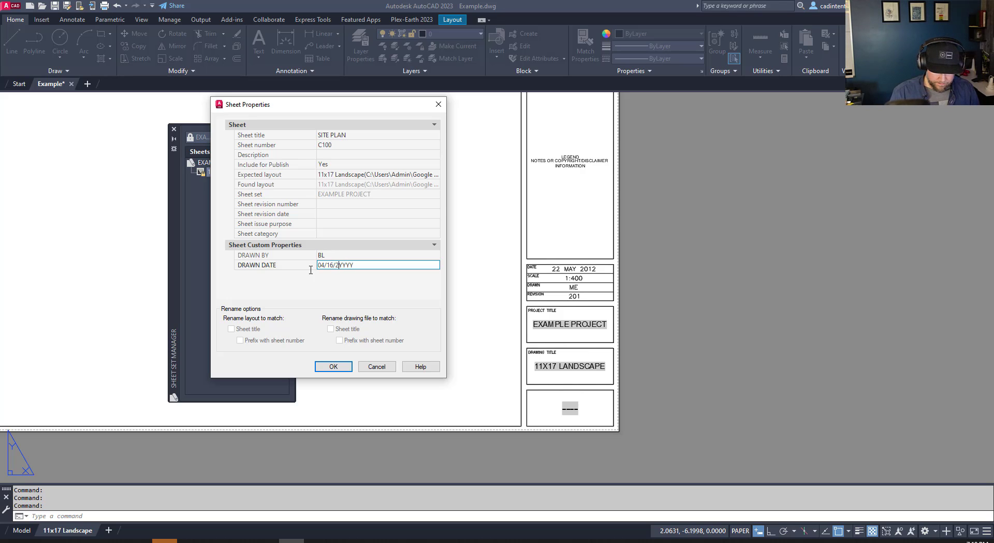
{"action": "type", "text": "024"}
{"action": "key", "text": "Delete"}
{"action": "key", "text": "Delete"}
{"action": "key", "text": "Delete"}
{"action": "key", "text": "Delete"}
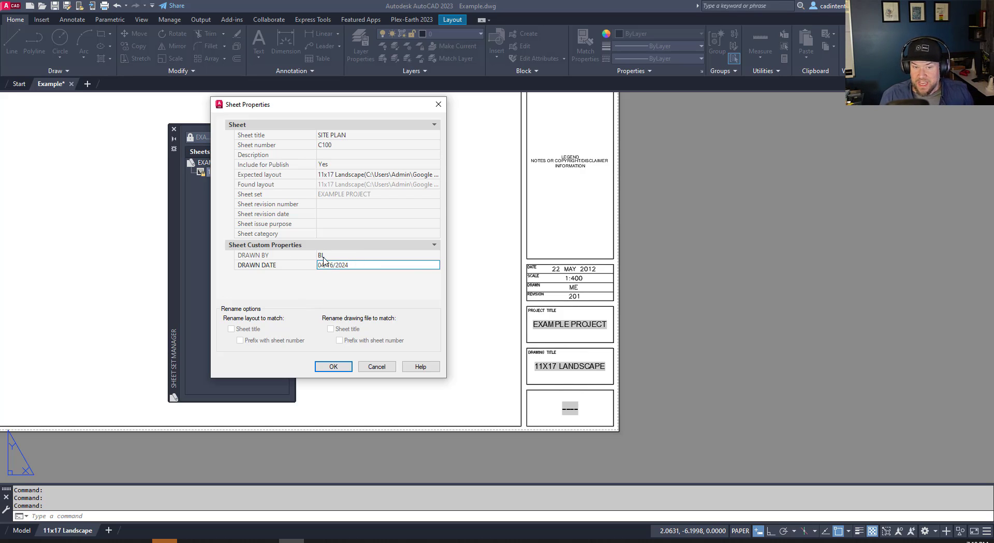
{"action": "left_click", "coordinate": [332, 366]}
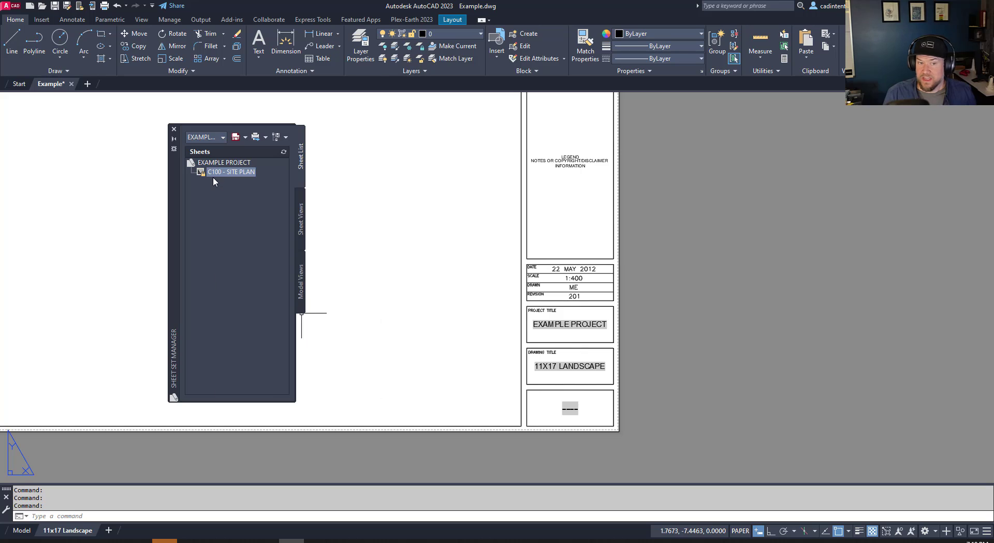
- Run REGEN so the title-block fields update to SITE PLAN and C100
{"action": "key", "text": "Escape"}
{"action": "scroll", "coordinate": [612, 338], "scroll_direction": "up", "scroll_amount": 4}
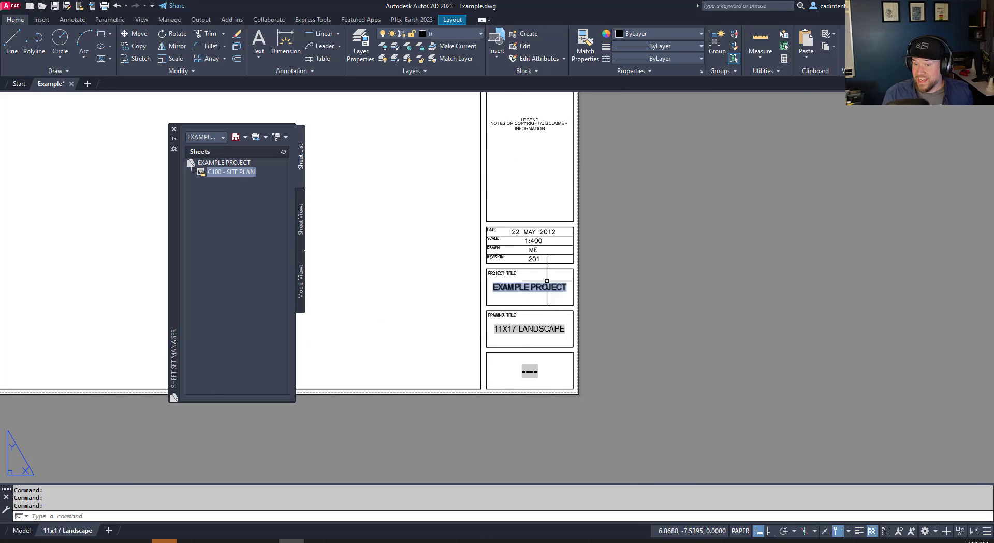
{"action": "key", "text": "Escape"}
{"action": "scroll", "coordinate": [549, 331], "scroll_direction": "down", "scroll_amount": 4}
{"action": "scroll", "coordinate": [549, 331], "scroll_direction": "up", "scroll_amount": 2}
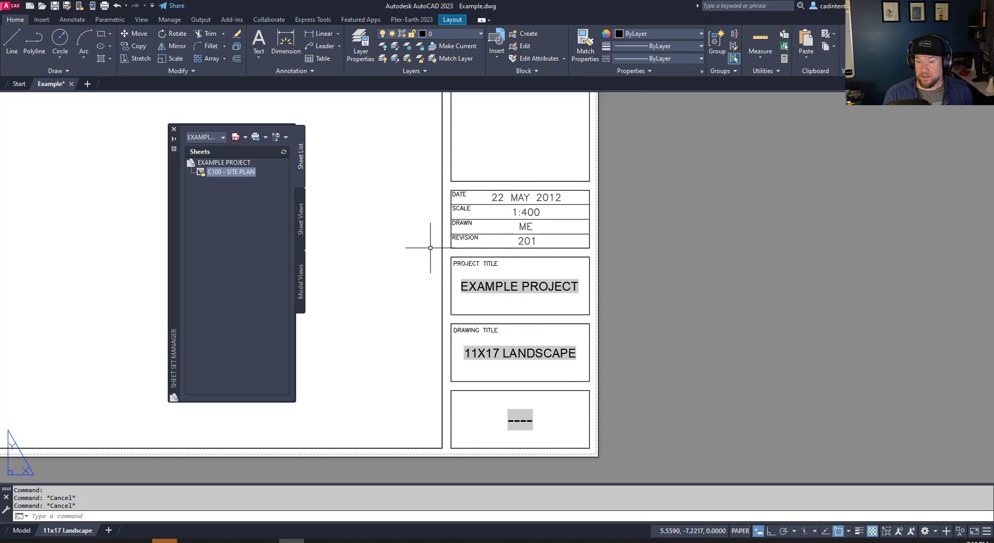
{"action": "scroll", "coordinate": [527, 304], "scroll_direction": "down", "scroll_amount": 2}
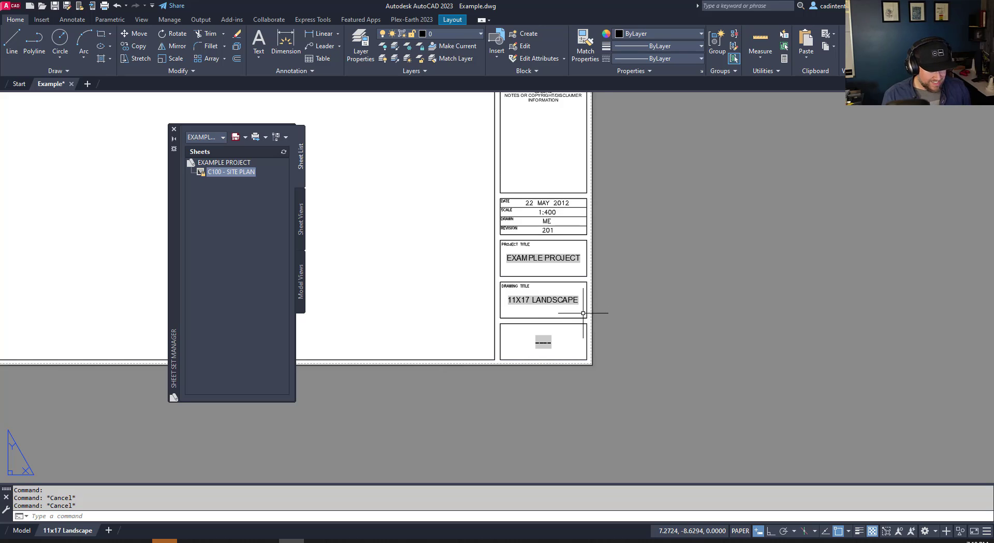
{"action": "type", "text": "REGEN"}
{"action": "key", "text": "Return"}
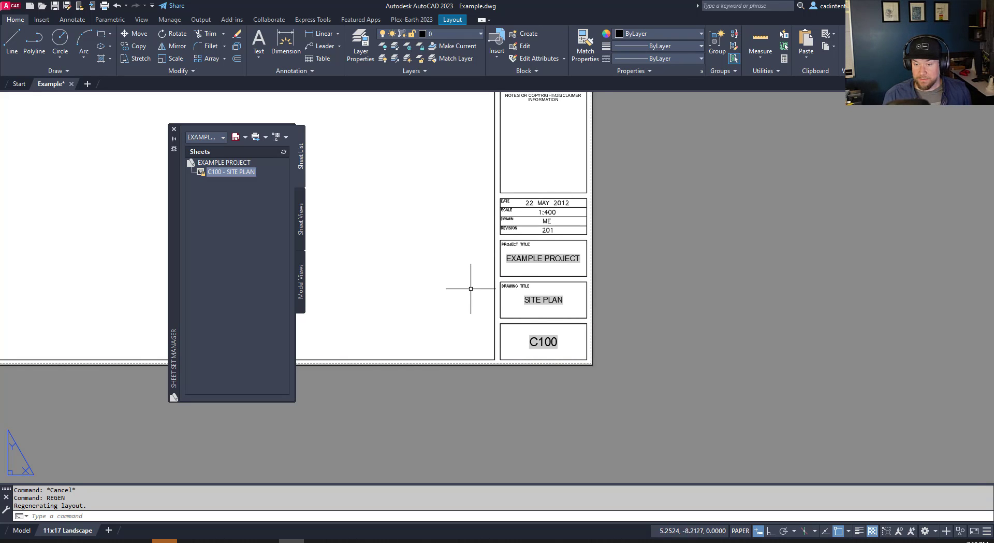
- Save the drawing with Ctrl+S
{"action": "key", "text": "ctrl+s"}
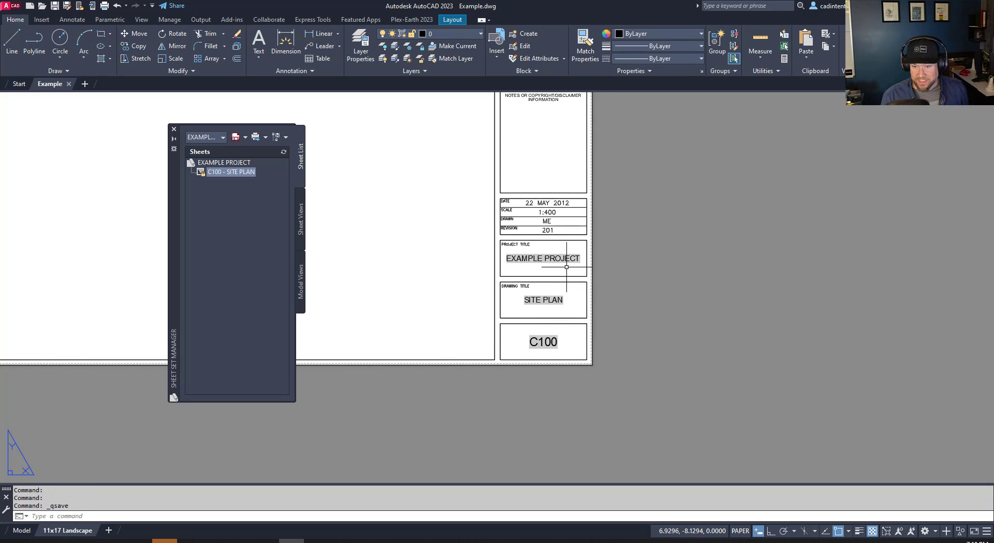
{"action": "key", "text": "Escape"}
{"action": "key", "text": "Escape"}
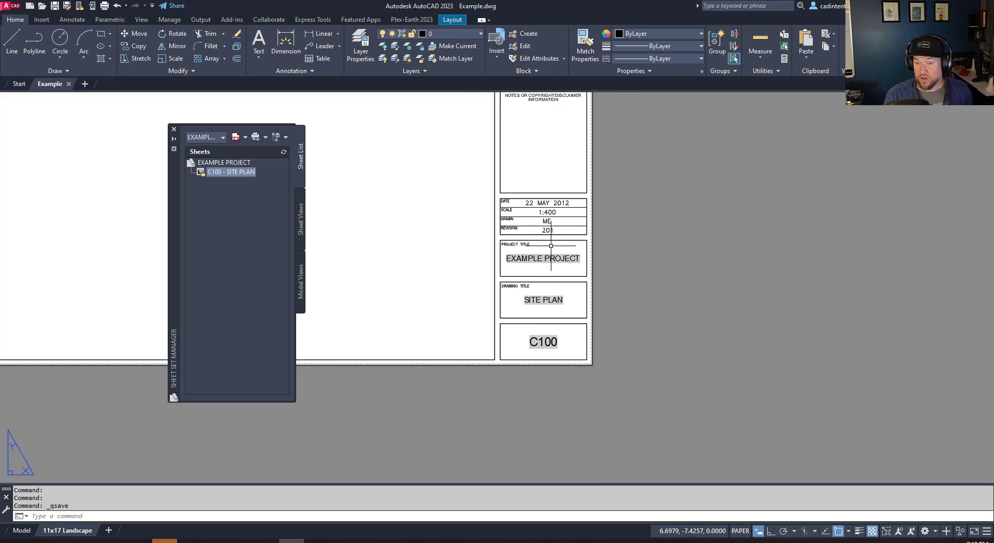
{"action": "scroll", "coordinate": [544, 283], "scroll_direction": "up", "scroll_amount": 1}
{"action": "scroll", "coordinate": [425, 207], "scroll_direction": "down", "scroll_amount": 1}
{"action": "middle_click_drag", "start_coordinate": [426, 196], "coordinate": [441, 227]}
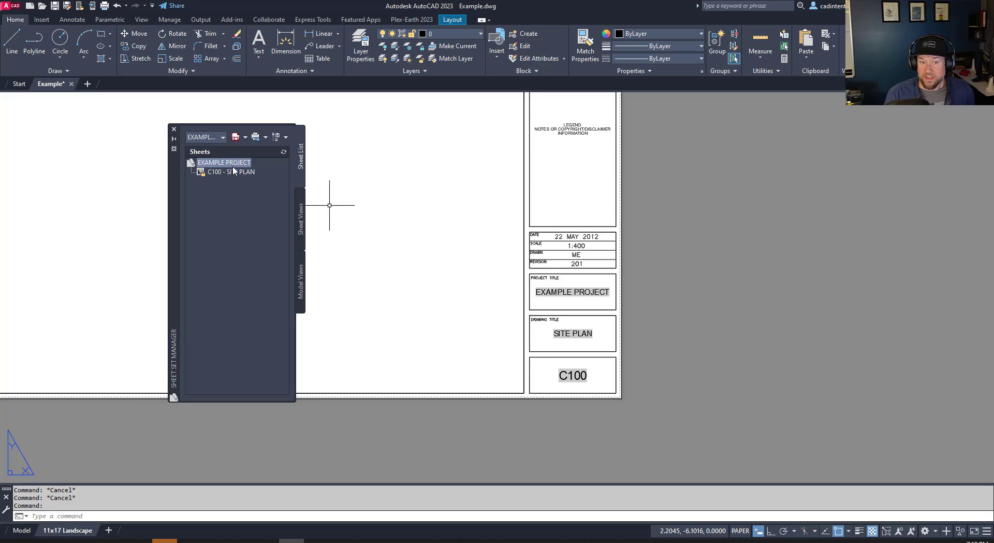
- Open the C100 - SITE PLAN sheet from Sheet Set Manager and zoom in on its title block
{"action": "right_click", "coordinate": [200, 164]}
{"action": "right_click", "coordinate": [222, 172]}
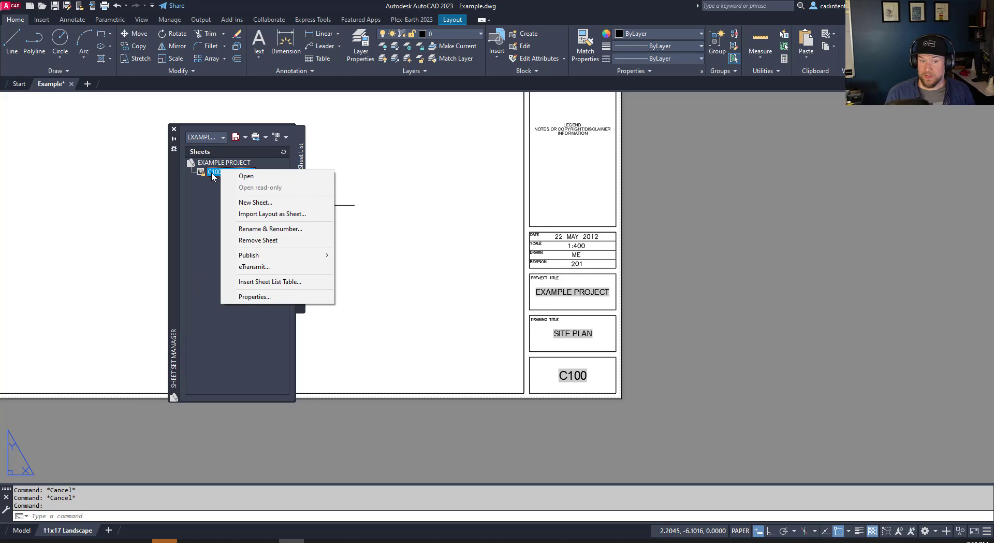
{"action": "right_click", "coordinate": [212, 172]}
{"action": "left_click", "coordinate": [236, 180]}
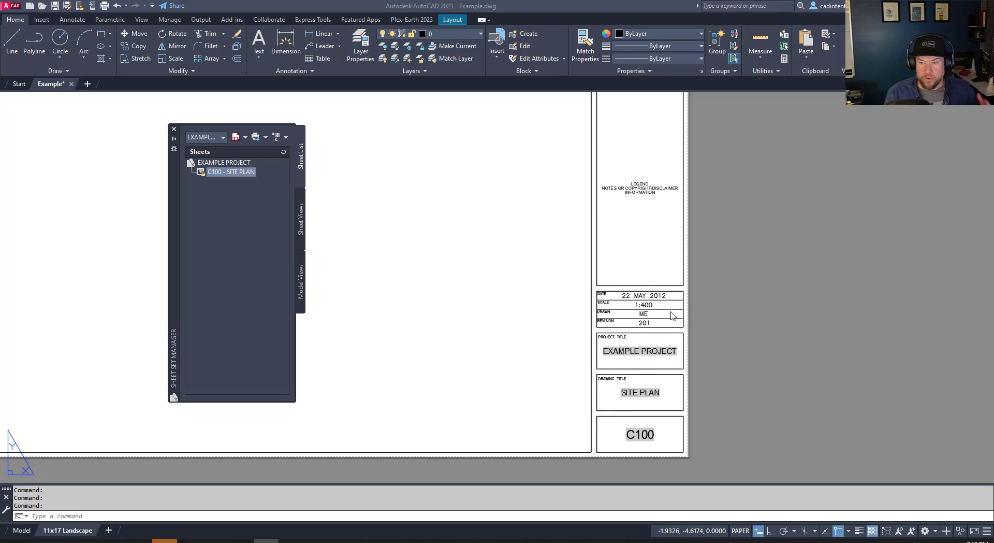
{"action": "scroll", "coordinate": [645, 326], "scroll_direction": "up", "scroll_amount": 2}
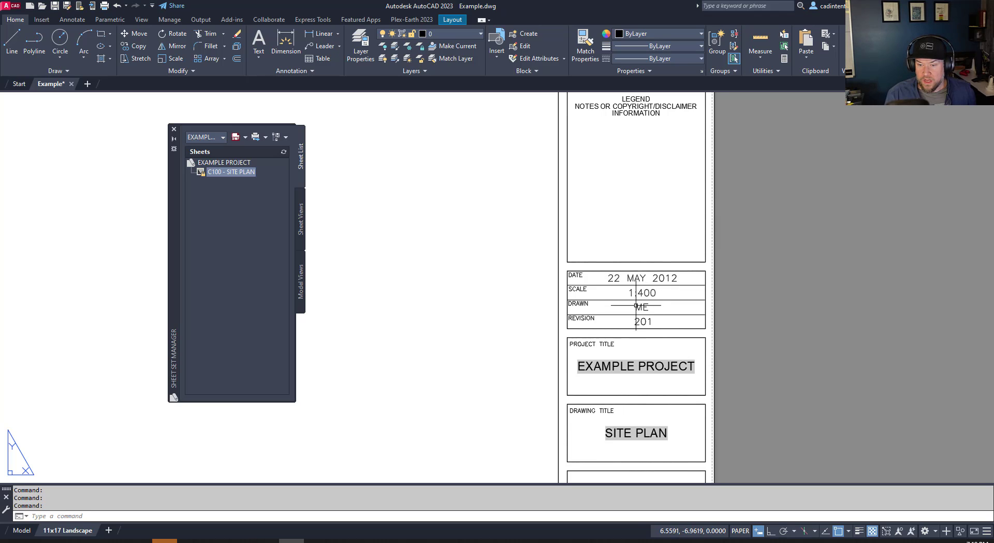
- Link the title block's drawn-by value to the sheet's DRAWN BY custom property field
{"action": "key", "text": "Escape"}
{"action": "double_click", "coordinate": [642, 307]}
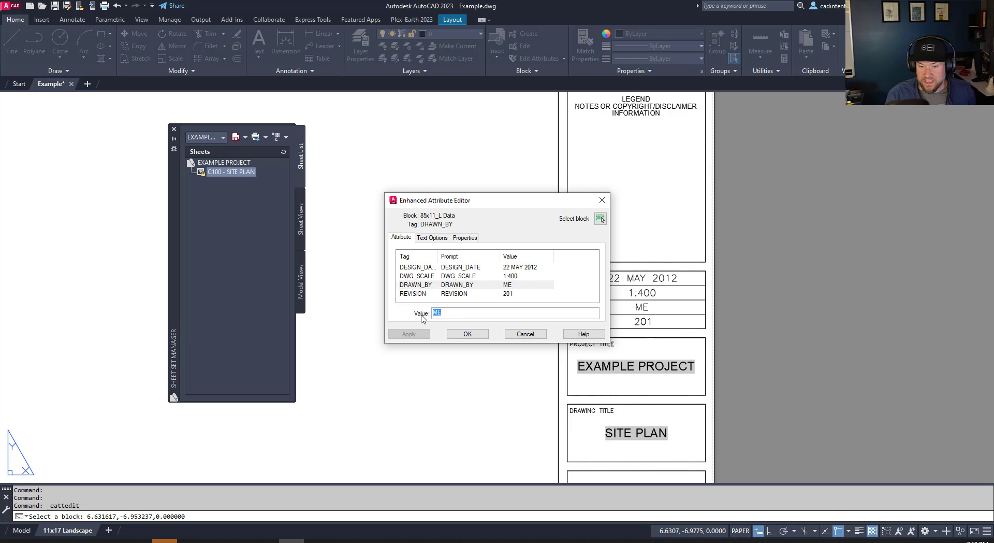
{"action": "right_click", "coordinate": [436, 313]}
{"action": "left_click", "coordinate": [468, 381]}
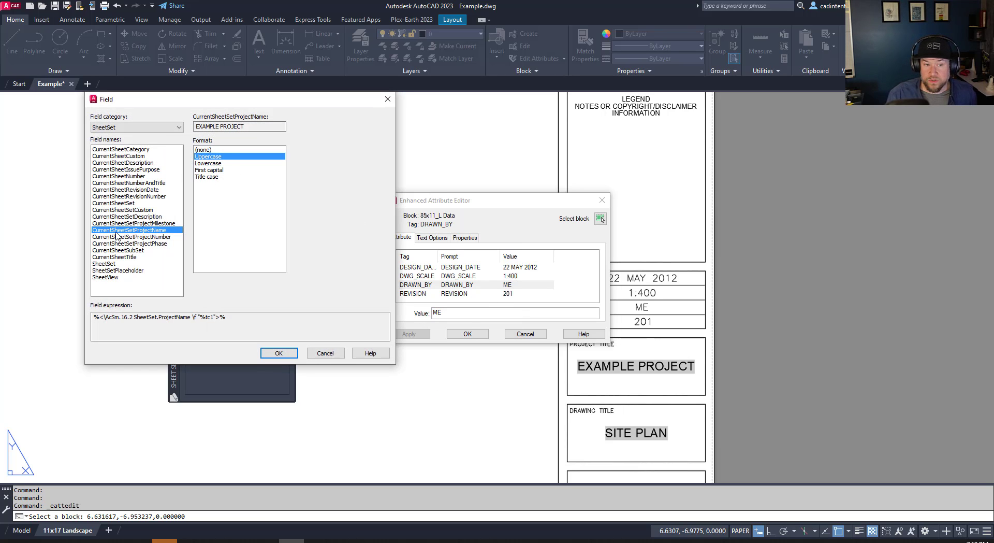
{"action": "left_click", "coordinate": [126, 156]}
{"action": "left_click", "coordinate": [263, 292]}
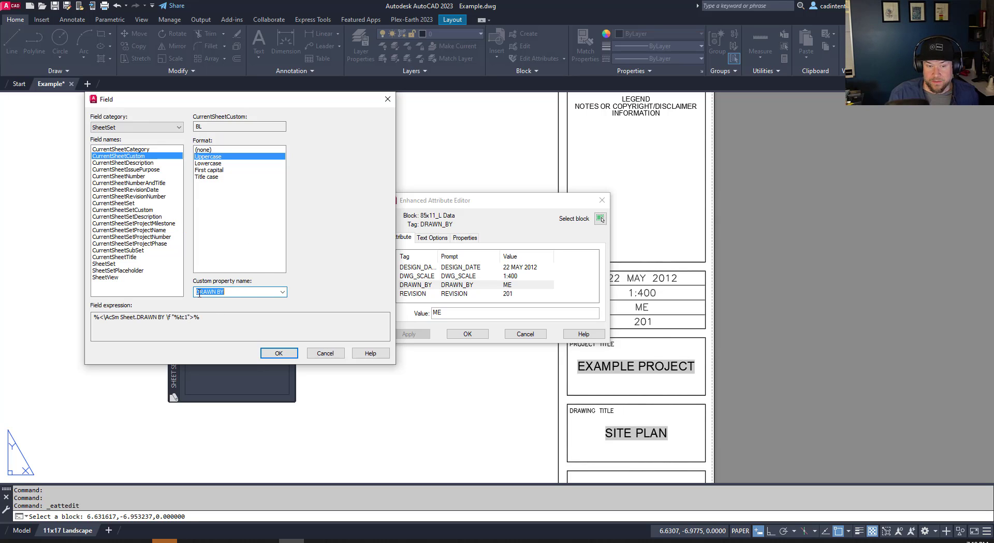
{"action": "left_click", "coordinate": [280, 353]}
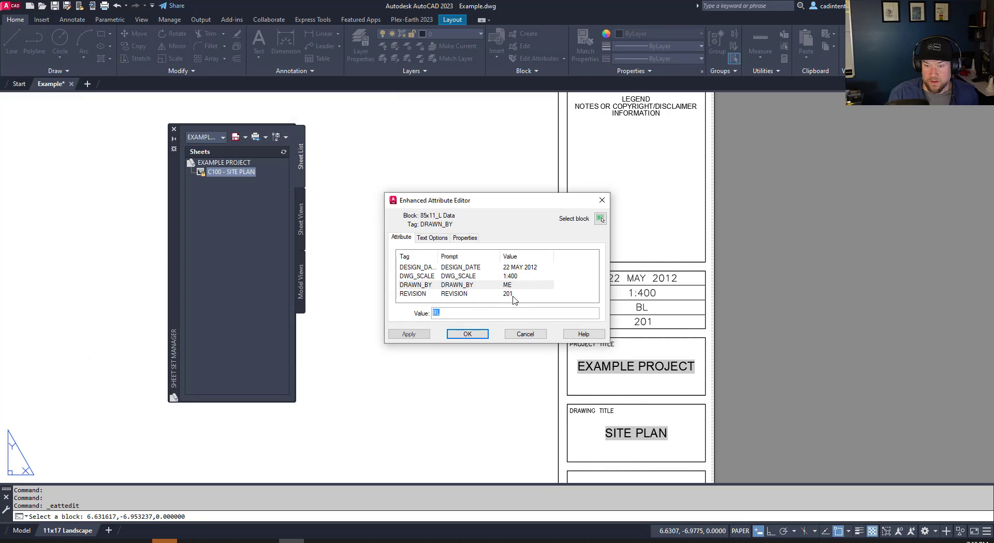
- Replace the 22 MAY 2012 design date with a DRAWN DATE field showing 04/16/2024
{"action": "left_click", "coordinate": [520, 269]}
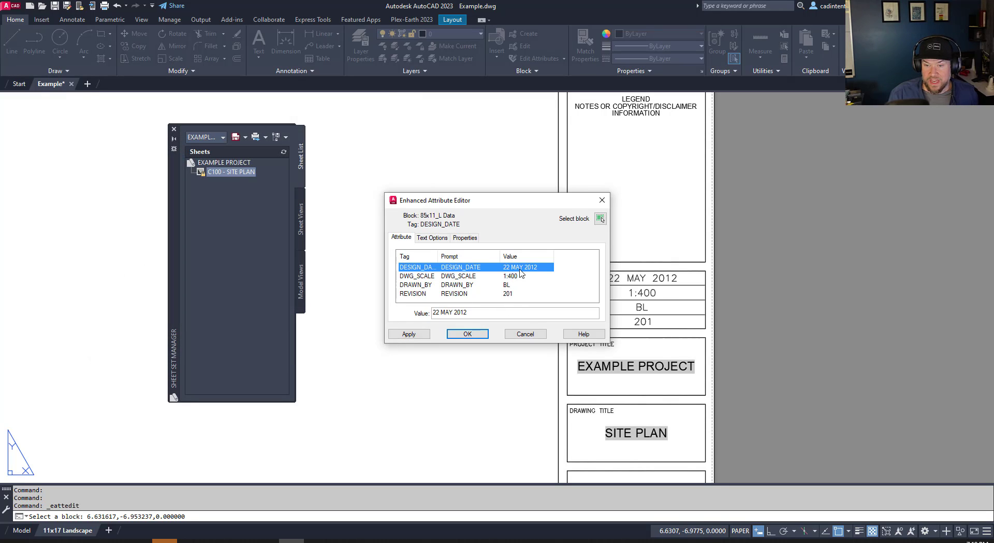
{"action": "left_click_drag", "start_coordinate": [480, 313], "coordinate": [395, 311]}
{"action": "right_click", "coordinate": [455, 314]}
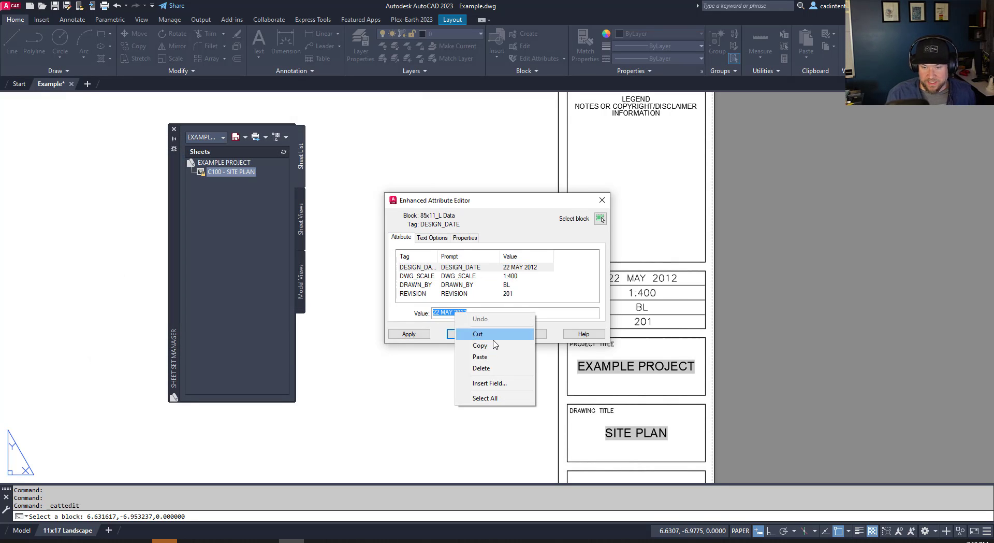
{"action": "left_click", "coordinate": [492, 383]}
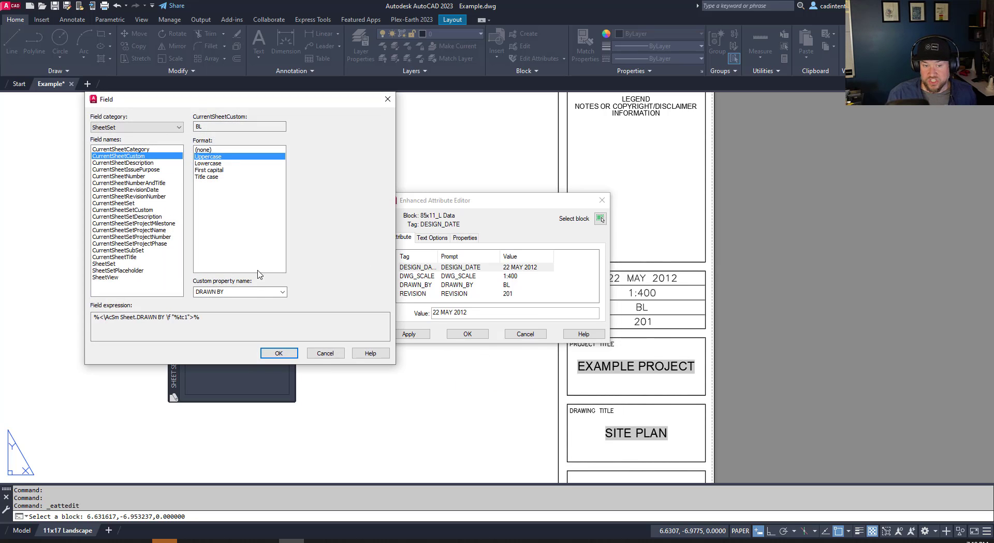
{"action": "left_click", "coordinate": [254, 294]}
{"action": "left_click", "coordinate": [283, 292]}
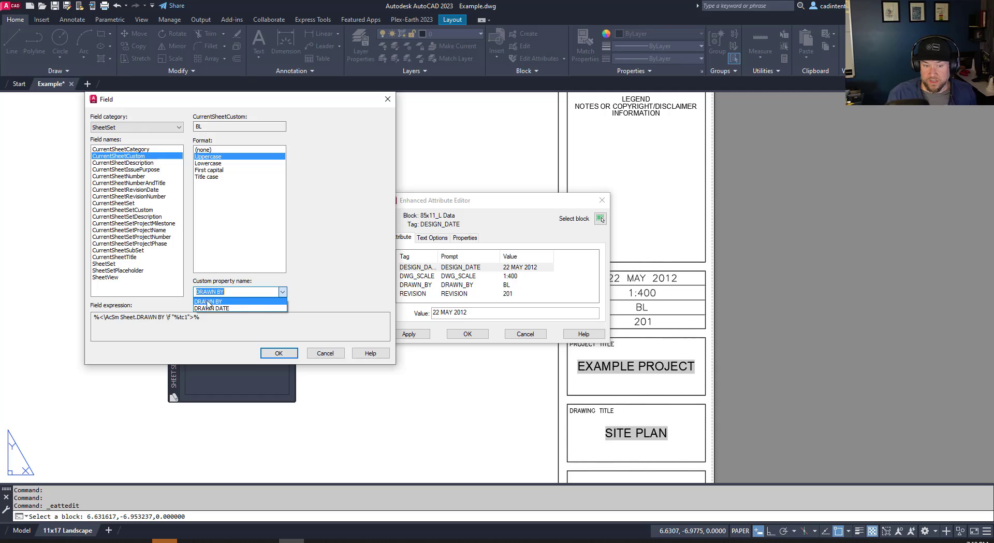
{"action": "left_click", "coordinate": [216, 308]}
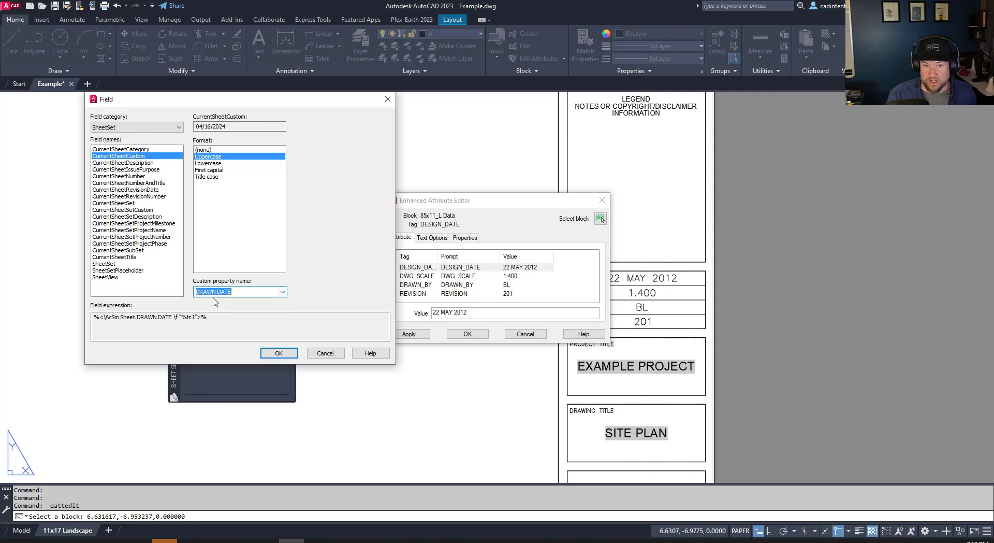
{"action": "left_click", "coordinate": [280, 352]}
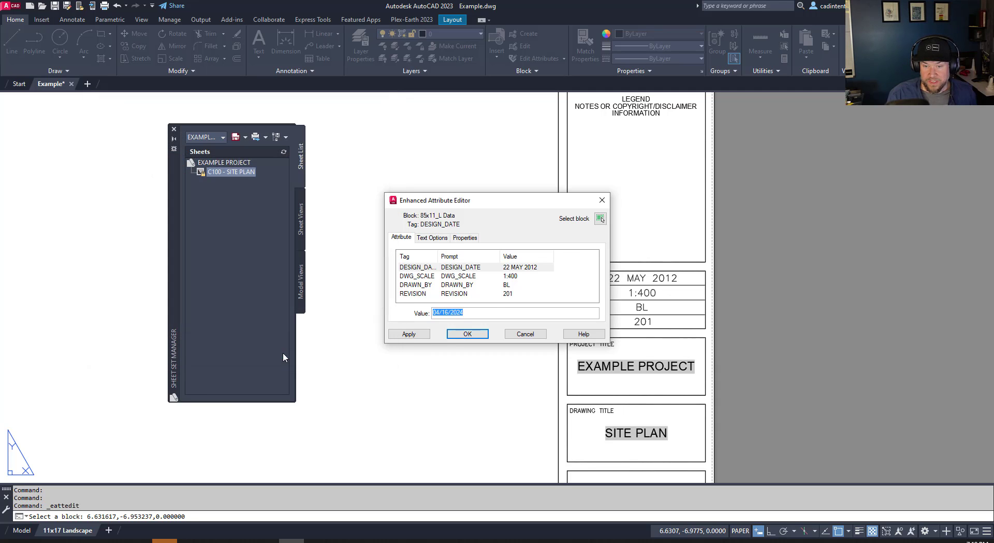
{"action": "left_click", "coordinate": [465, 334]}
{"action": "middle_click_drag", "start_coordinate": [684, 266], "coordinate": [659, 234]}
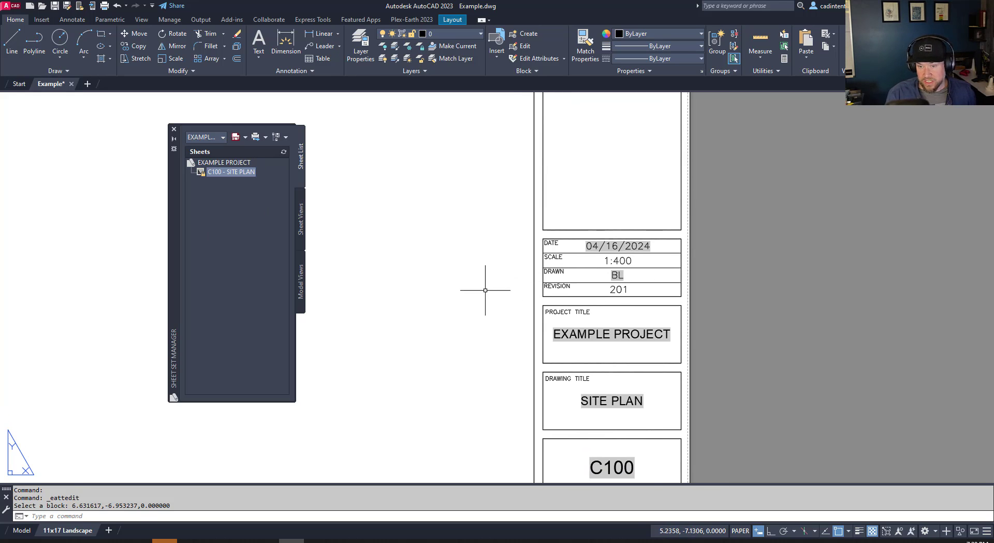
{"action": "key", "text": "Escape"}
{"action": "key", "text": "Escape"}
{"action": "scroll", "coordinate": [484, 288], "scroll_direction": "down", "scroll_amount": 4}
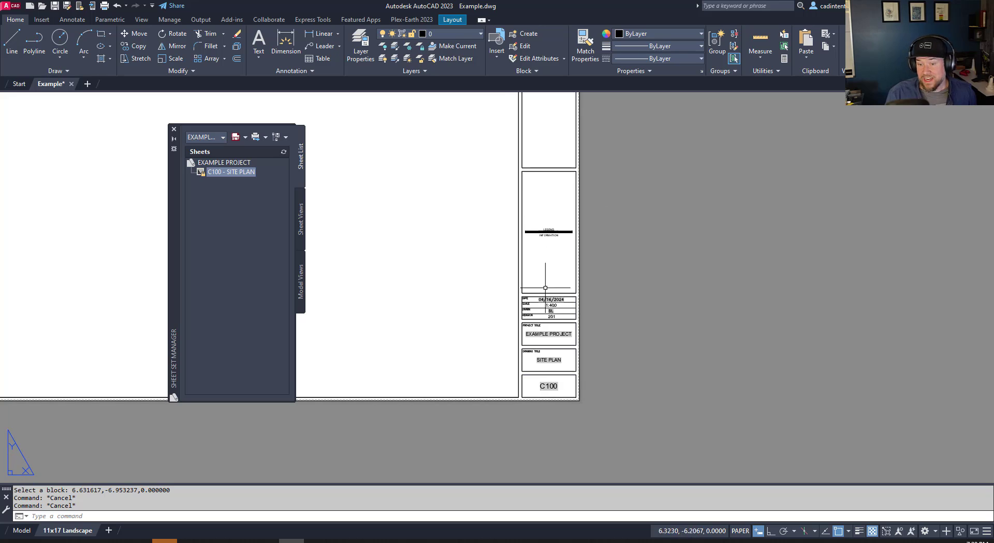
{"action": "key", "text": "Escape"}
{"action": "middle_click_drag", "start_coordinate": [619, 317], "coordinate": [657, 357]}
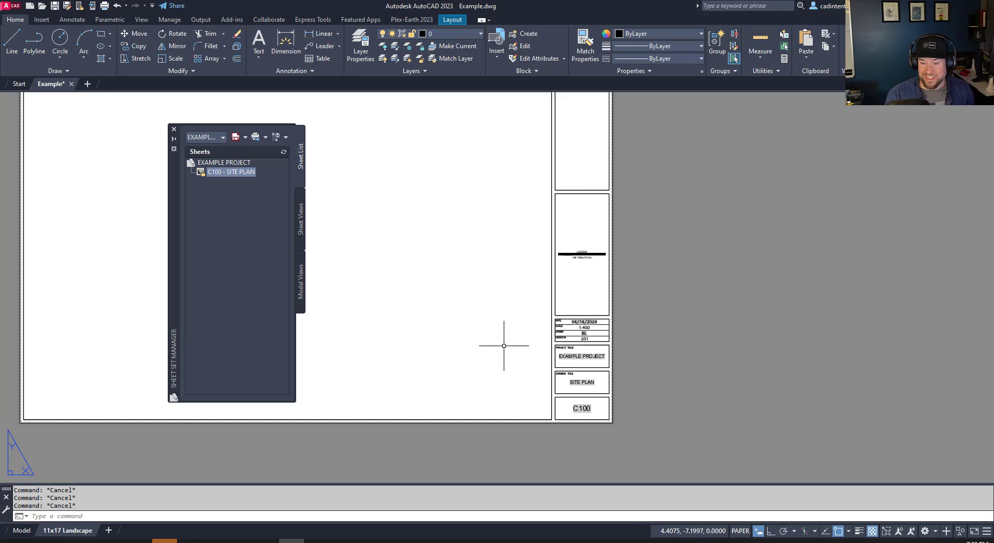
{"action": "middle_click_drag", "start_coordinate": [482, 366], "coordinate": [508, 373]}
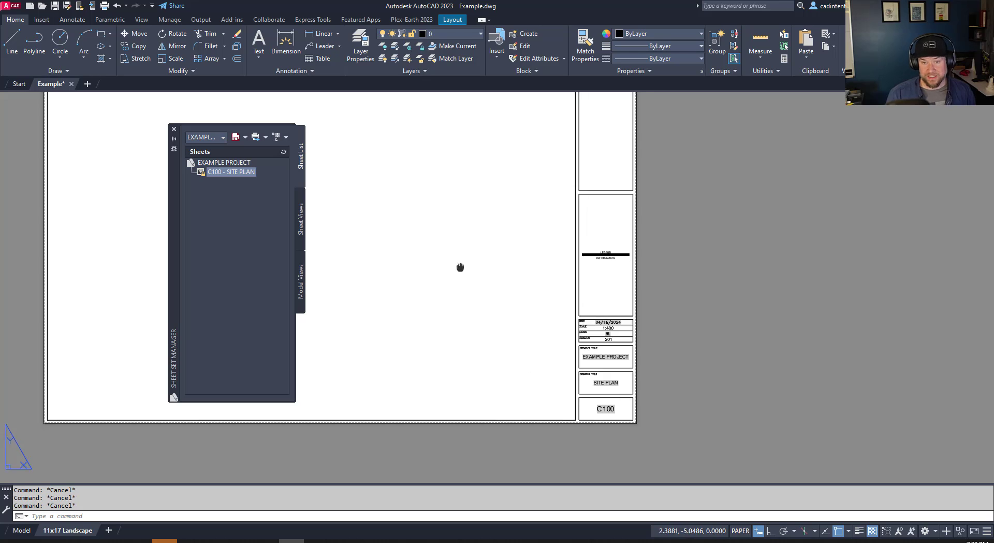
{"action": "middle_click_drag", "start_coordinate": [459, 269], "coordinate": [470, 311]}
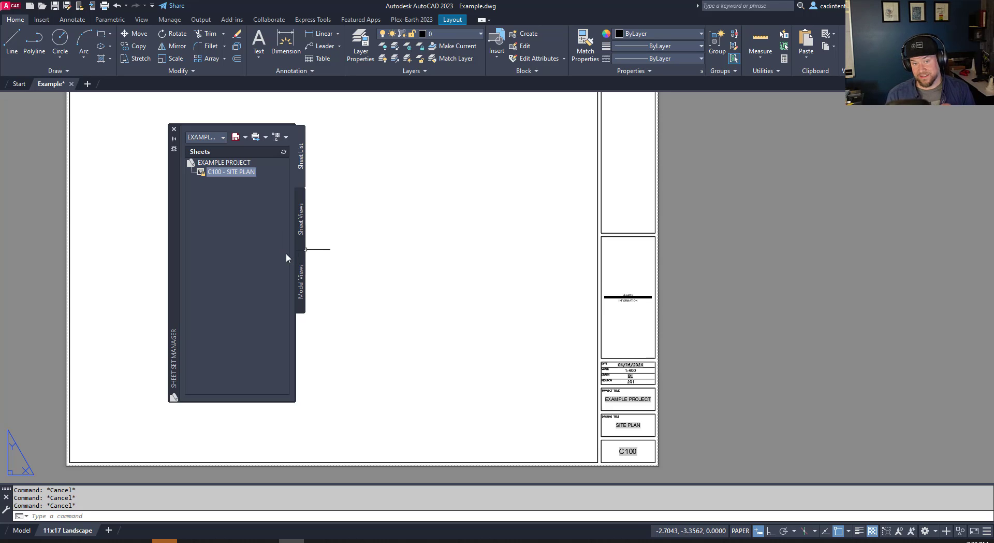
{"action": "middle_click_drag", "start_coordinate": [392, 318], "coordinate": [397, 323]}
{"action": "left_click", "coordinate": [396, 323]}
{"action": "key", "text": "Escape"}
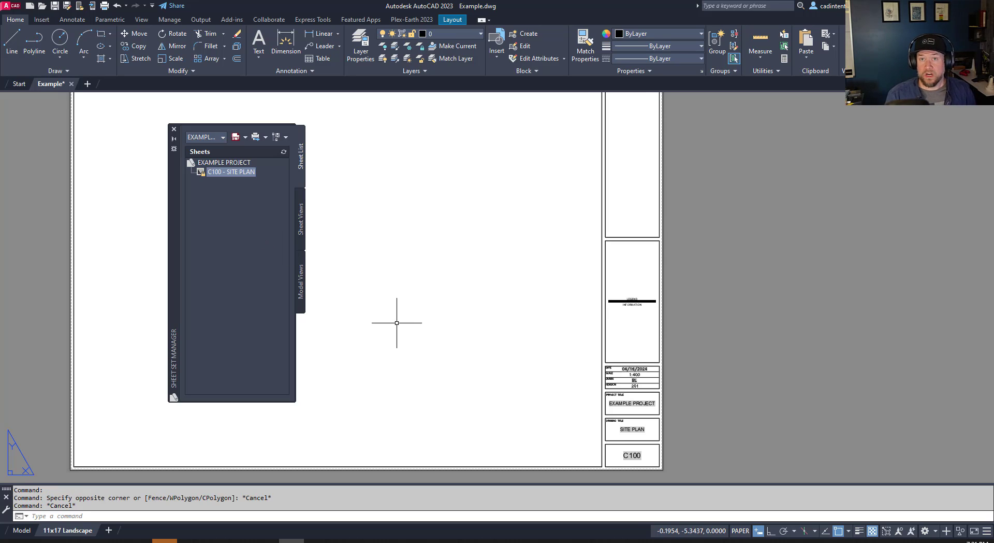
- Copy the 11x17 Landscape layout to the end as 11x17 Landscape (2)
{"action": "right_click", "coordinate": [83, 533]}
{"action": "left_click", "coordinate": [128, 394]}
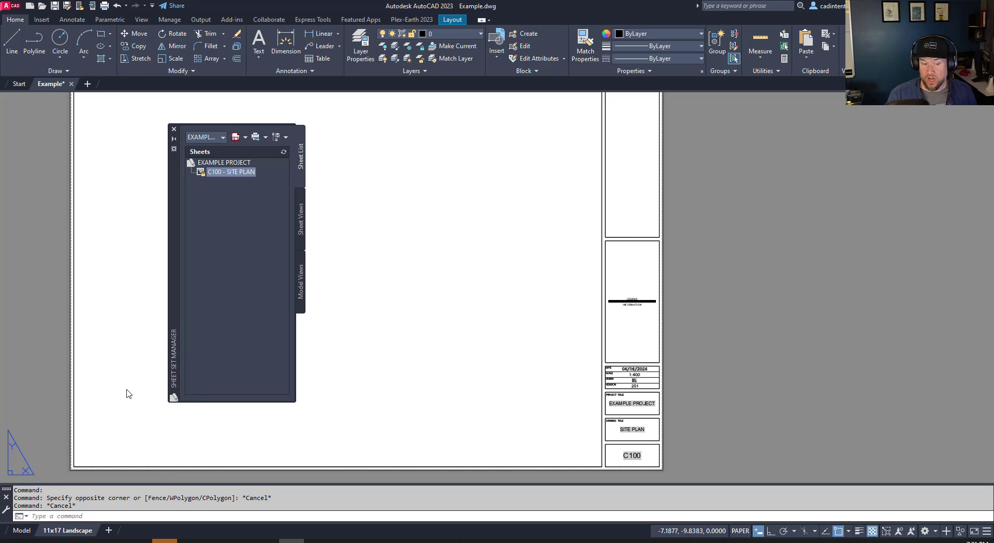
{"action": "left_click", "coordinate": [422, 324]}
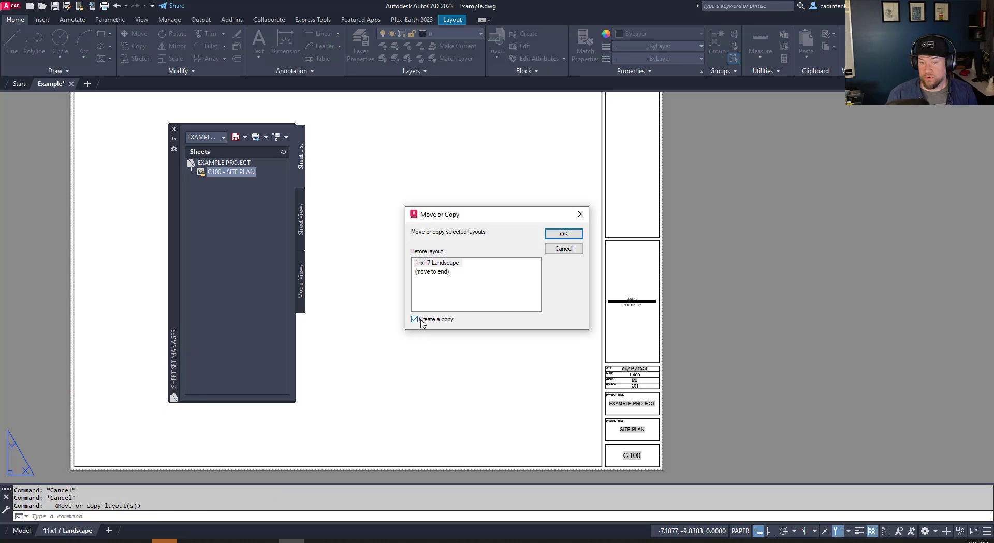
{"action": "left_click", "coordinate": [435, 272]}
{"action": "left_click", "coordinate": [564, 234]}
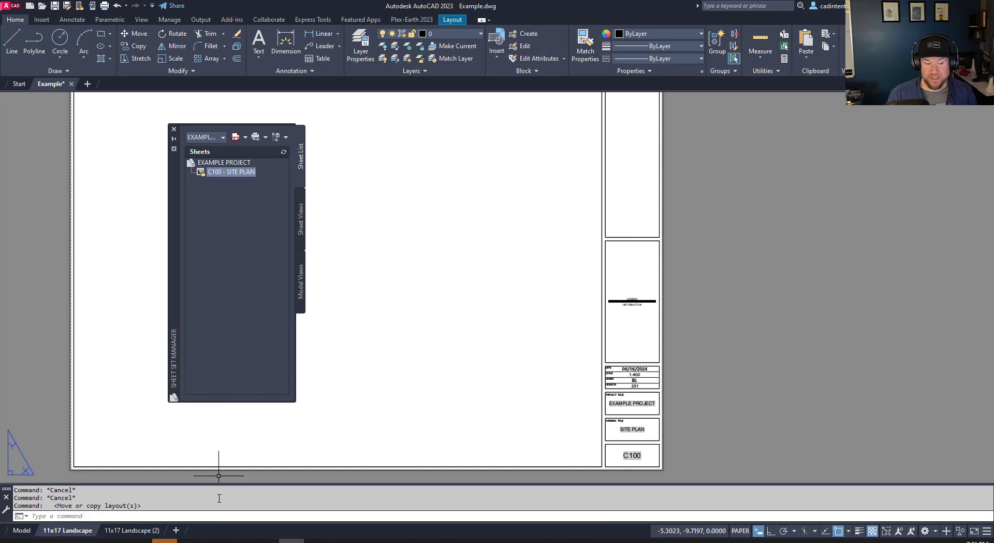
- Copy 11x17 Landscape (2) to the end, creating 11x17 Landscape (3)
{"action": "right_click", "coordinate": [133, 533]}
{"action": "left_click", "coordinate": [135, 533]}
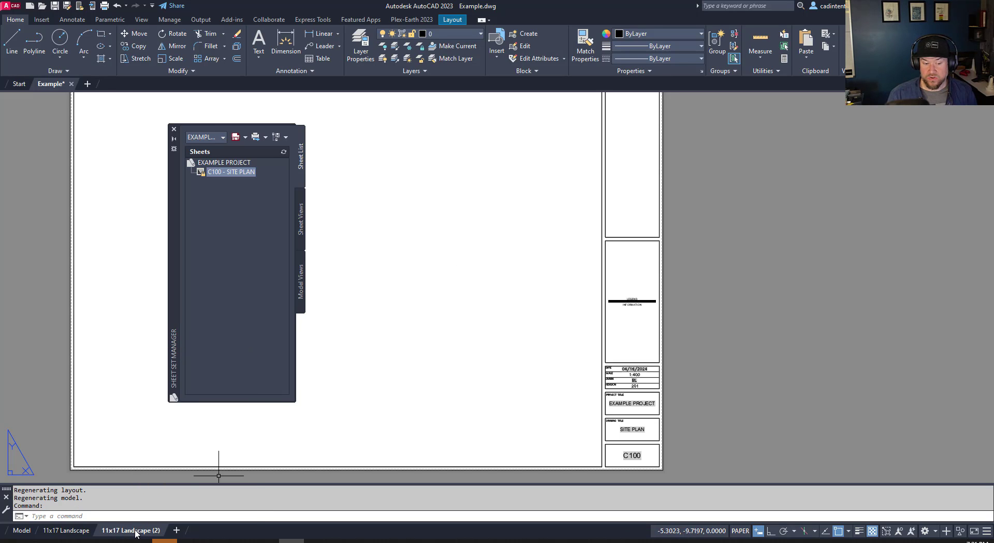
{"action": "right_click", "coordinate": [135, 533]}
{"action": "left_click", "coordinate": [185, 401]}
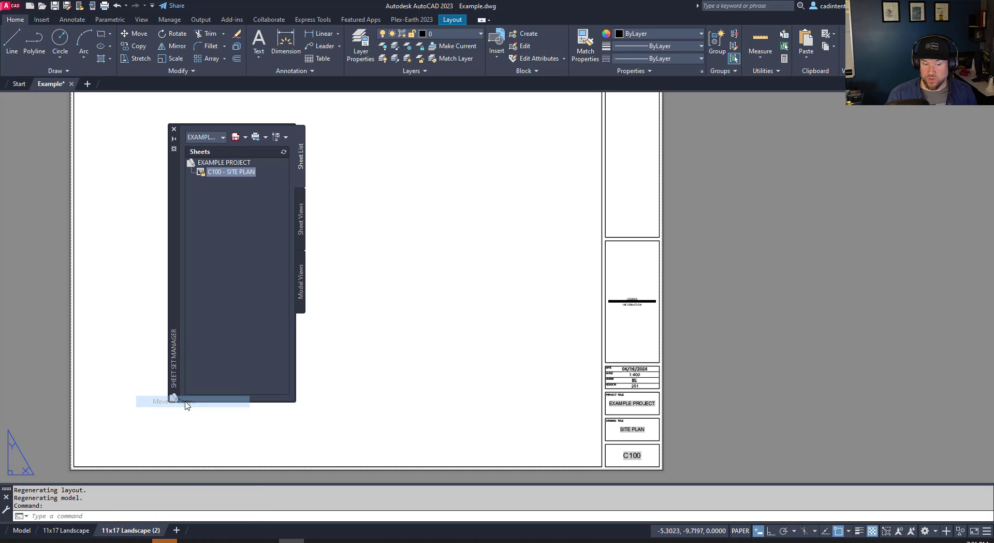
{"action": "left_click", "coordinate": [432, 280]}
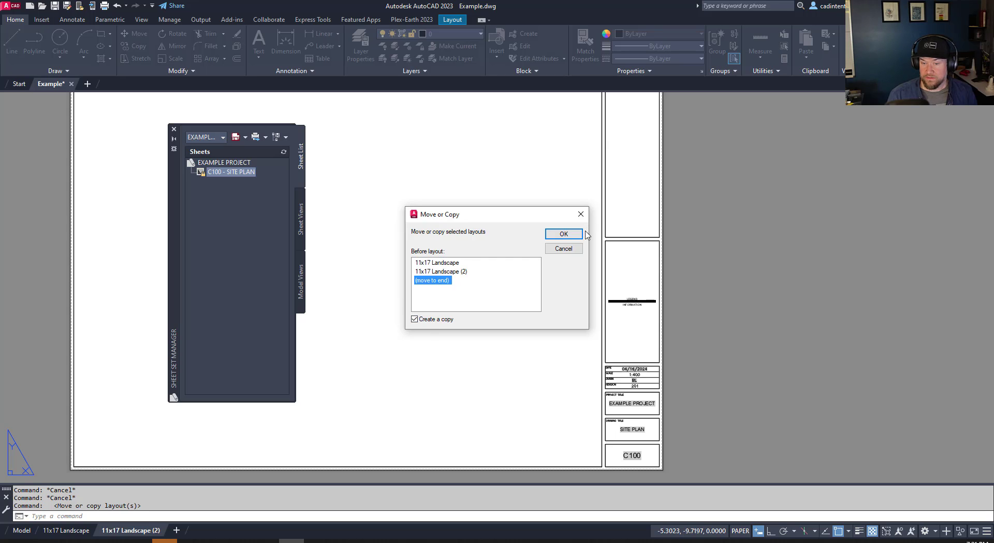
{"action": "left_click", "coordinate": [574, 234]}
- Copy layout (3) to the end as 11x17 Landscape (4) and save Example.dwg
{"action": "right_click", "coordinate": [212, 532]}
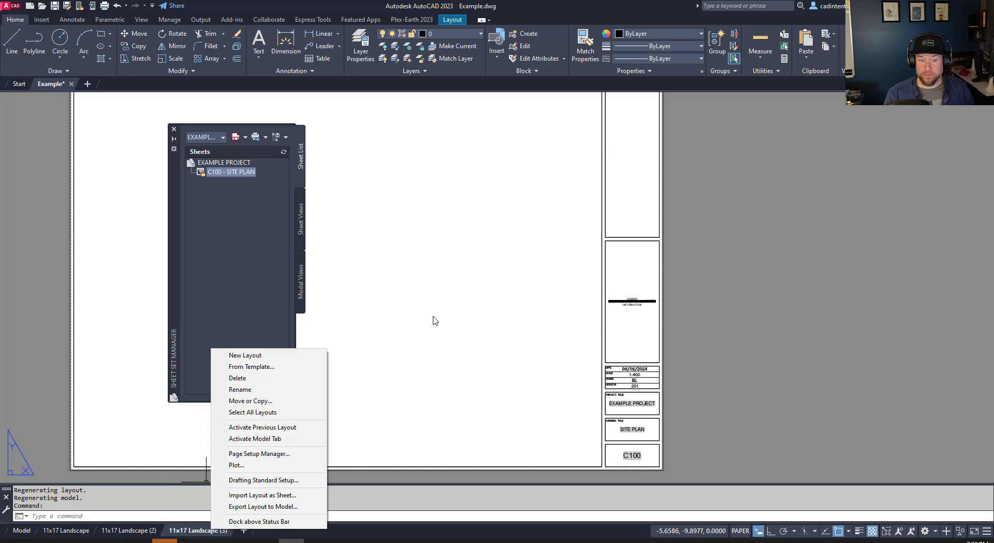
{"action": "left_click", "coordinate": [305, 401]}
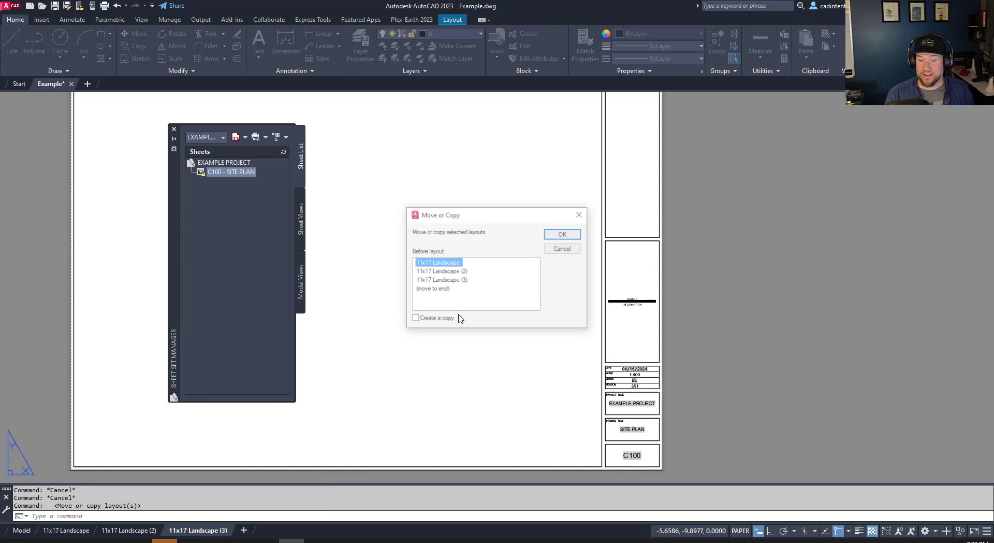
{"action": "left_click", "coordinate": [442, 320]}
{"action": "left_click", "coordinate": [442, 289]}
{"action": "left_click", "coordinate": [563, 235]}
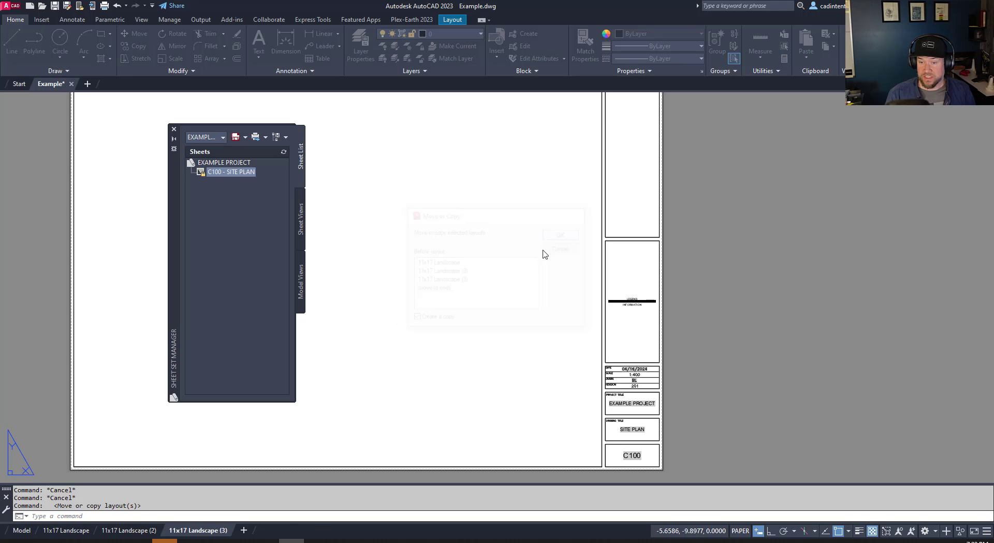
{"action": "left_click", "coordinate": [310, 431]}
{"action": "key", "text": "Escape"}
{"action": "key", "text": "Escape"}
{"action": "key", "text": "ctrl+s"}
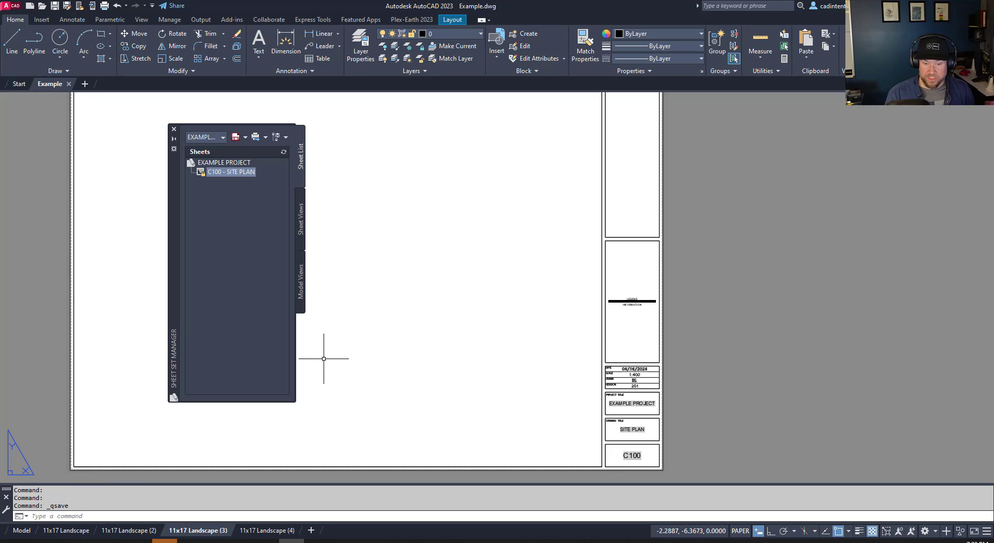
- Import the three 11x17 Landscape layouts from Example.dwg into the EXAMPLE PROJECT sheet set
{"action": "right_click", "coordinate": [220, 164]}
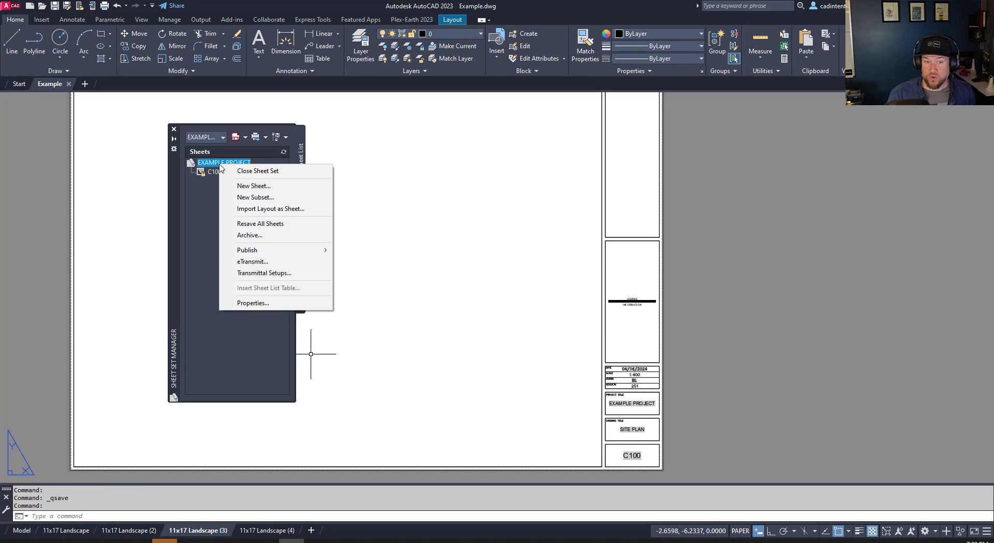
{"action": "left_click", "coordinate": [262, 208]}
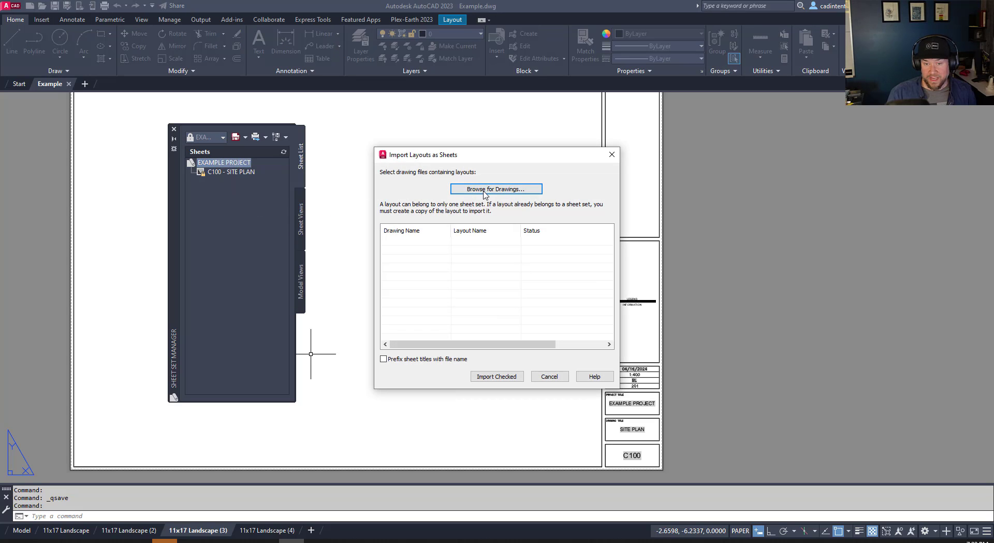
{"action": "left_click", "coordinate": [494, 190]}
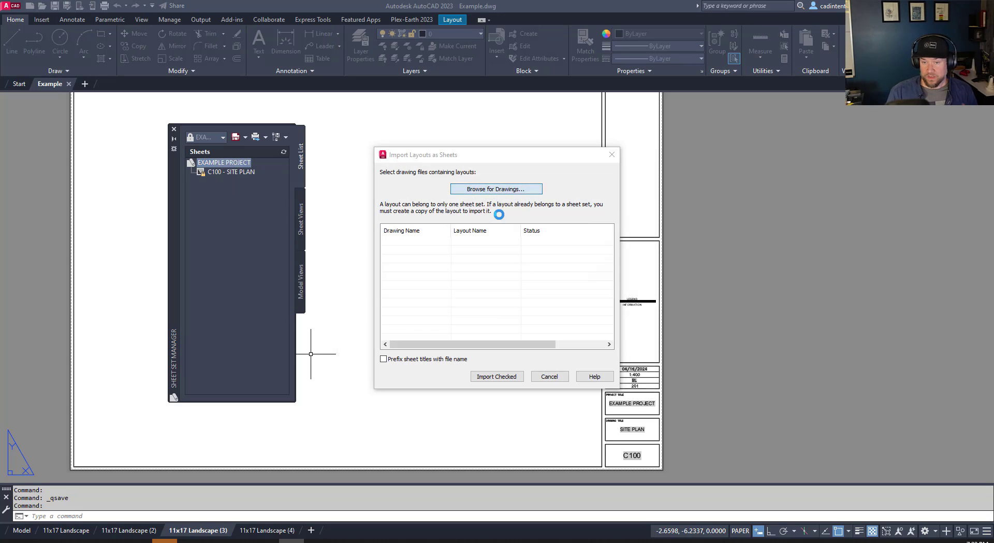
{"action": "double_click", "coordinate": [422, 199]}
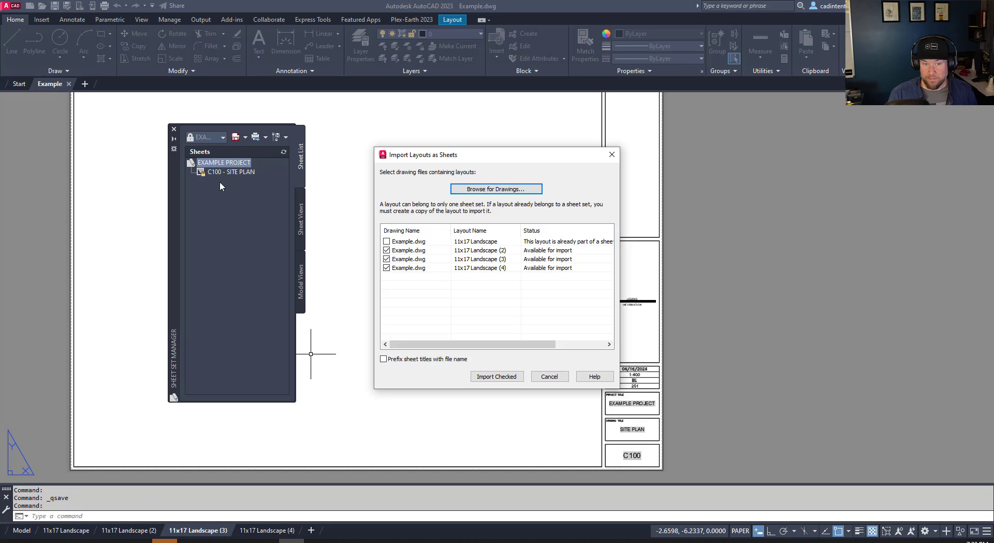
{"action": "left_click", "coordinate": [496, 376]}
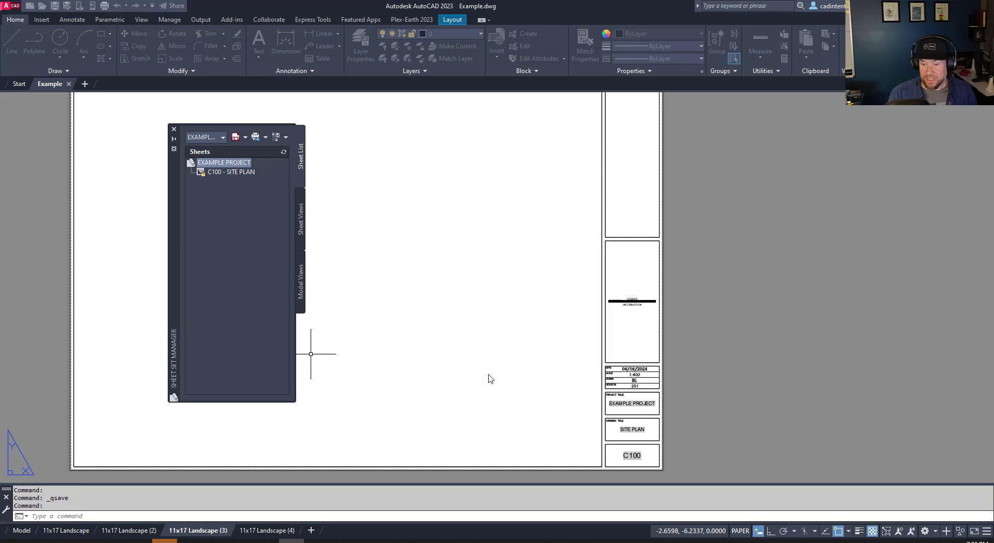
- Renumber the 11x17 Landscape (2) sheet as C102 with the title SITE PLAN
{"action": "left_click", "coordinate": [223, 181]}
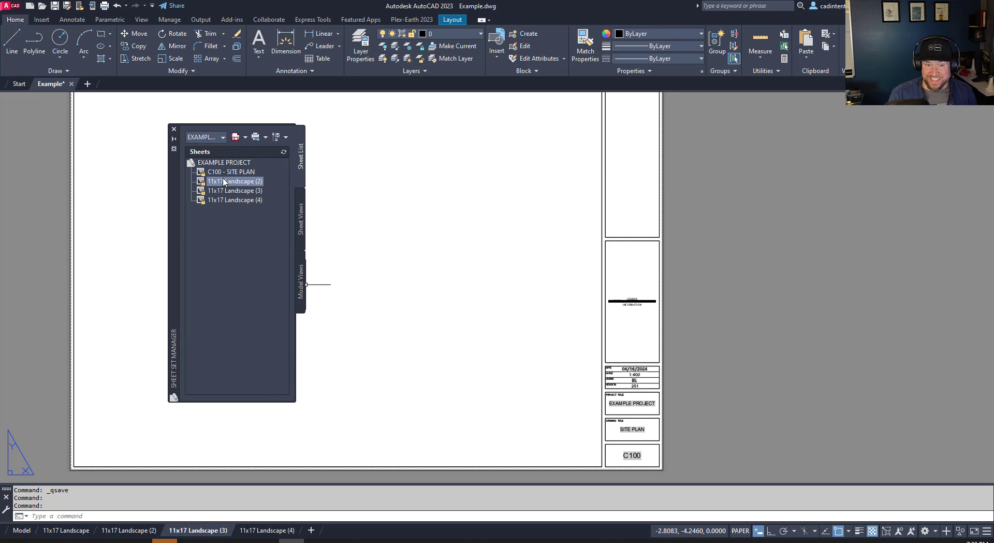
{"action": "right_click", "coordinate": [223, 179]}
{"action": "left_click", "coordinate": [195, 283]}
{"action": "right_click", "coordinate": [238, 183]}
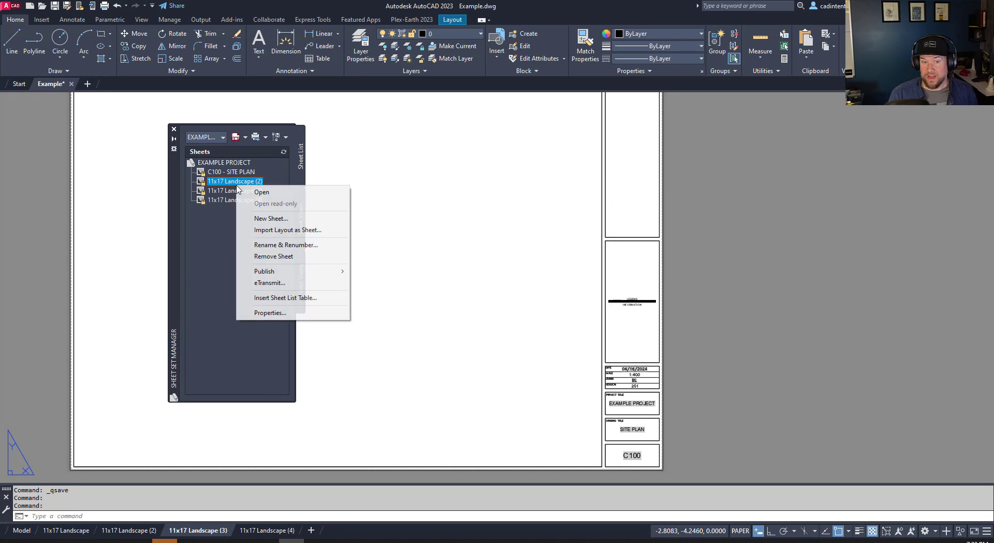
{"action": "left_click", "coordinate": [289, 244]}
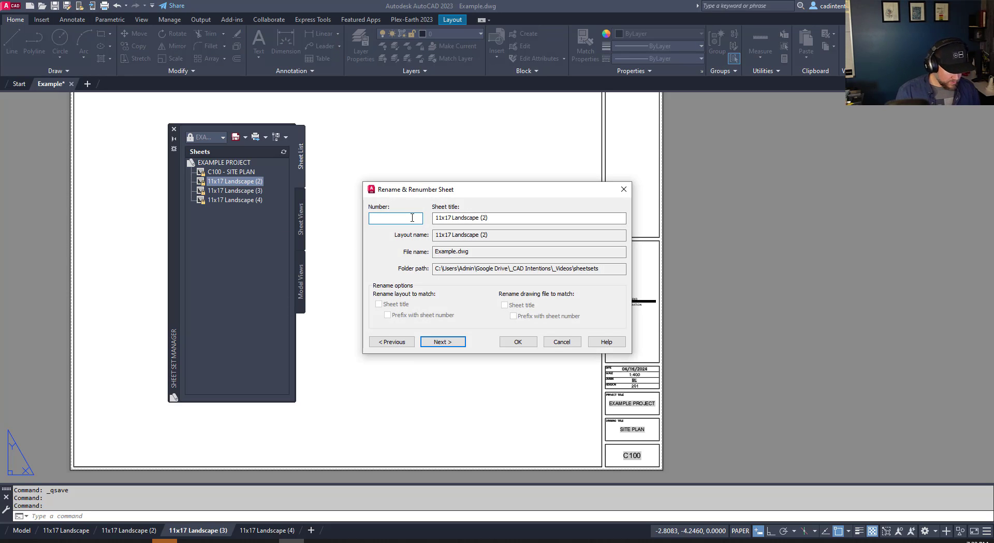
{"action": "type", "text": "C102"}
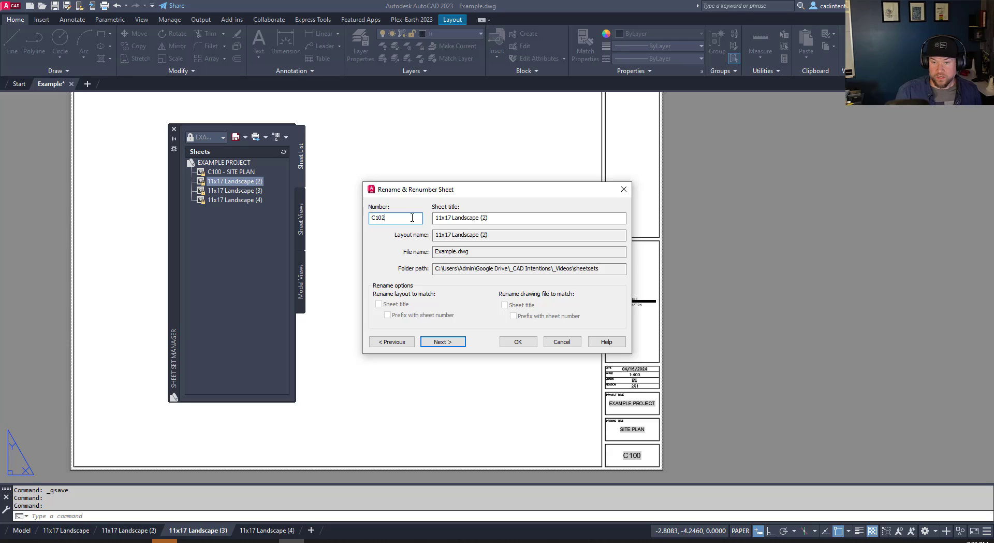
{"action": "key", "text": "Tab"}
{"action": "type", "text": "S"}
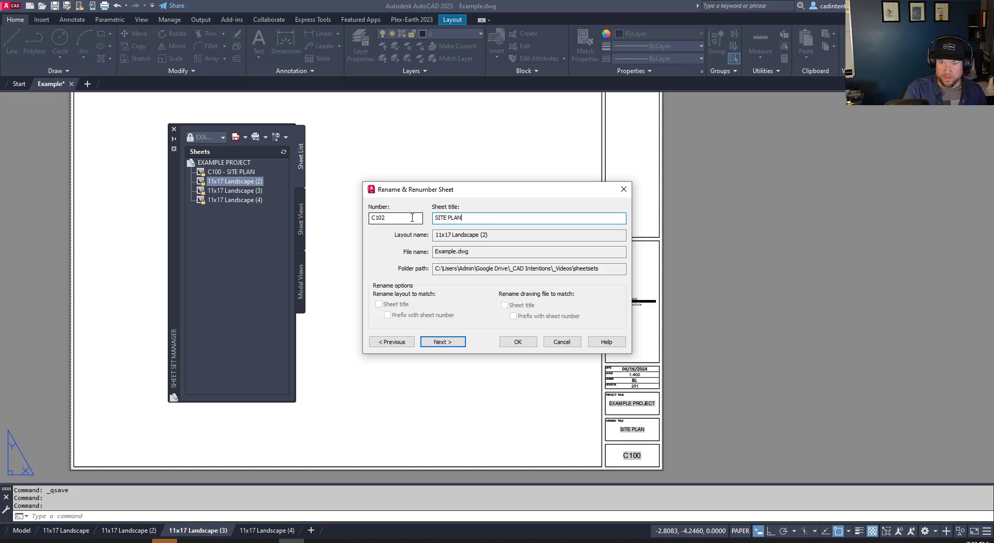
{"action": "left_click", "coordinate": [442, 342]}
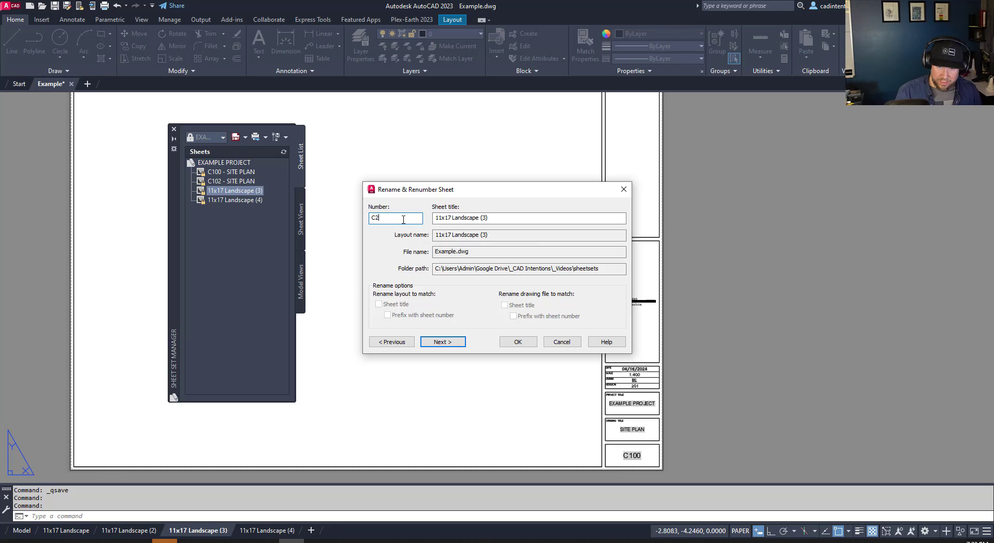
- Renumber and retitle the next two sheets as C200 PROFILE and C300 SECTIONS
{"action": "type", "text": "C200"}
{"action": "key", "text": "Tab"}
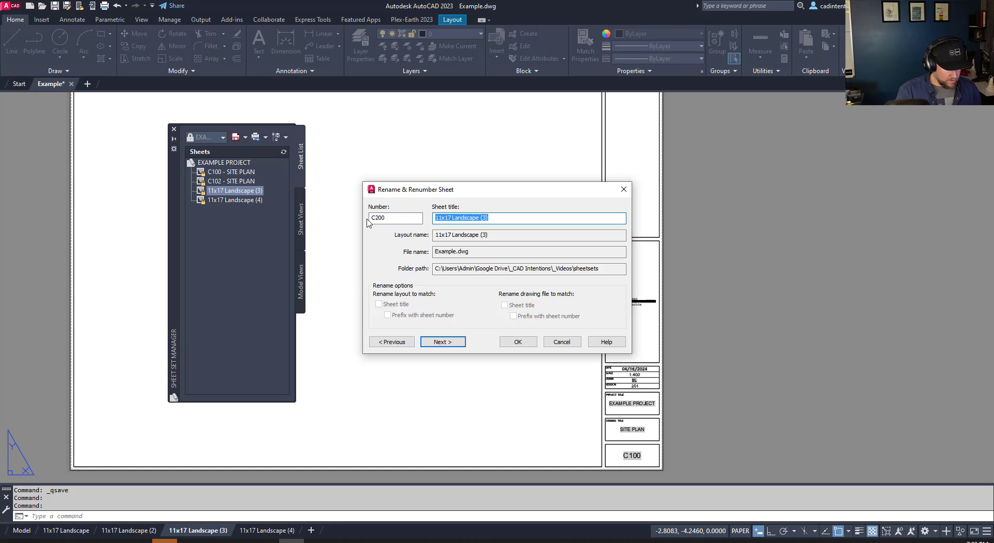
{"action": "type", "text": "PROFILE"}
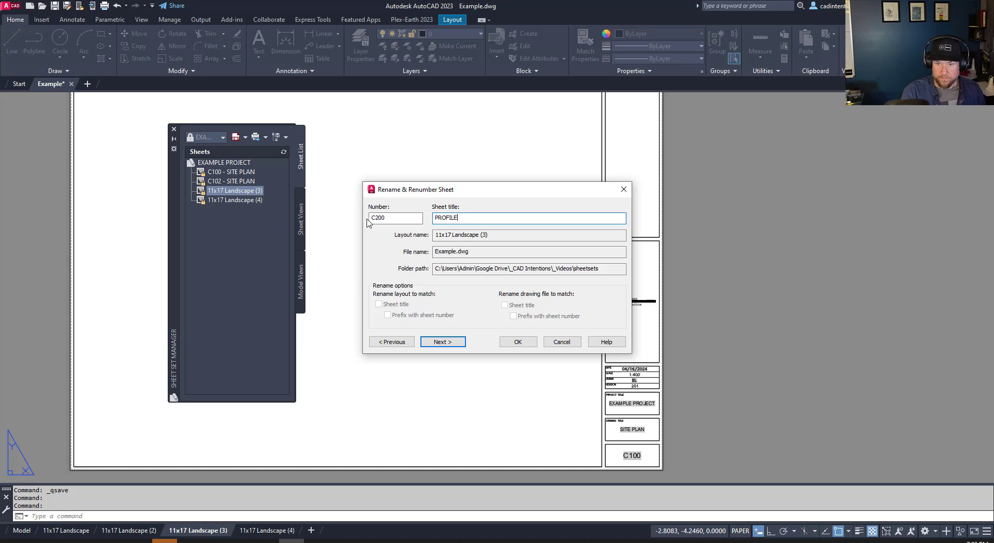
{"action": "left_click", "coordinate": [442, 342]}
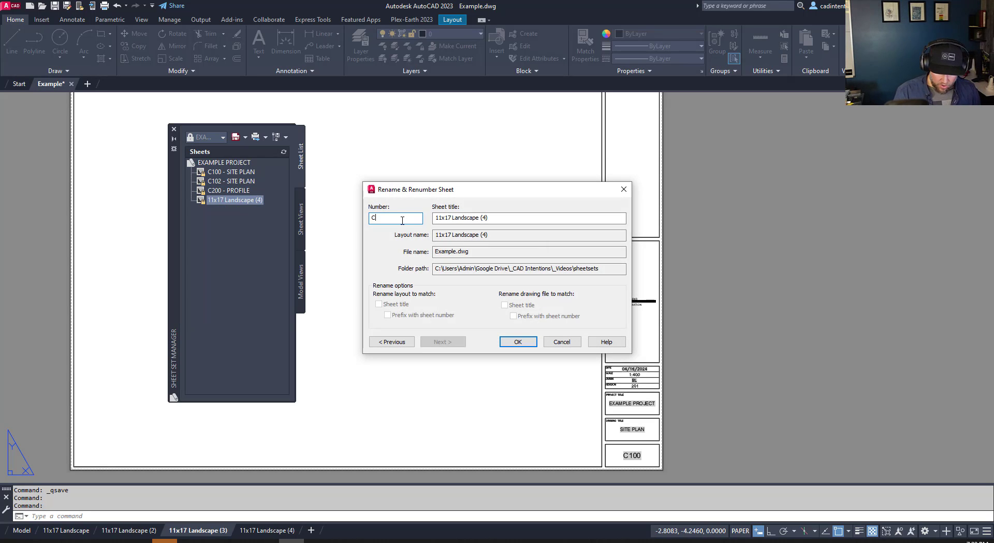
{"action": "key", "text": "Tab"}
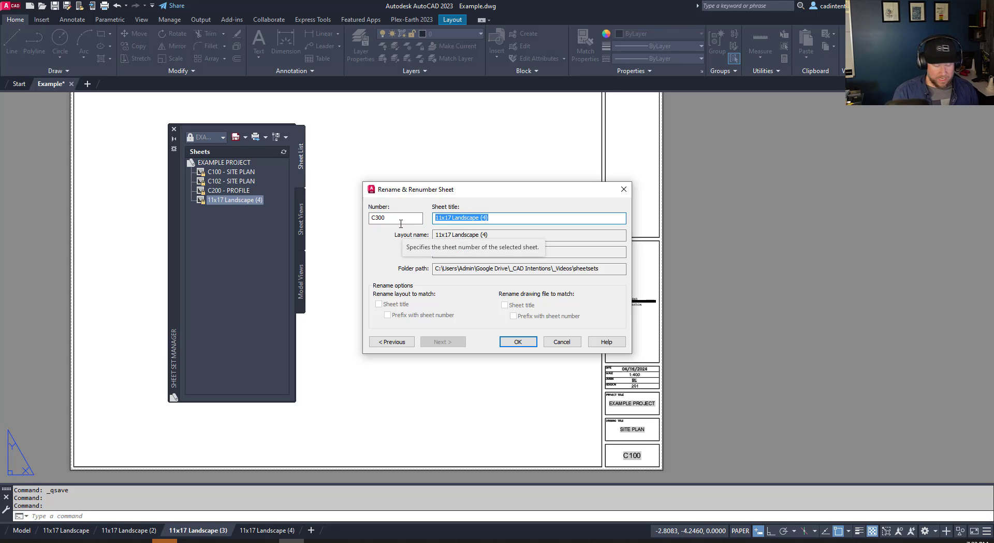
{"action": "type", "text": "SECTIONS"}
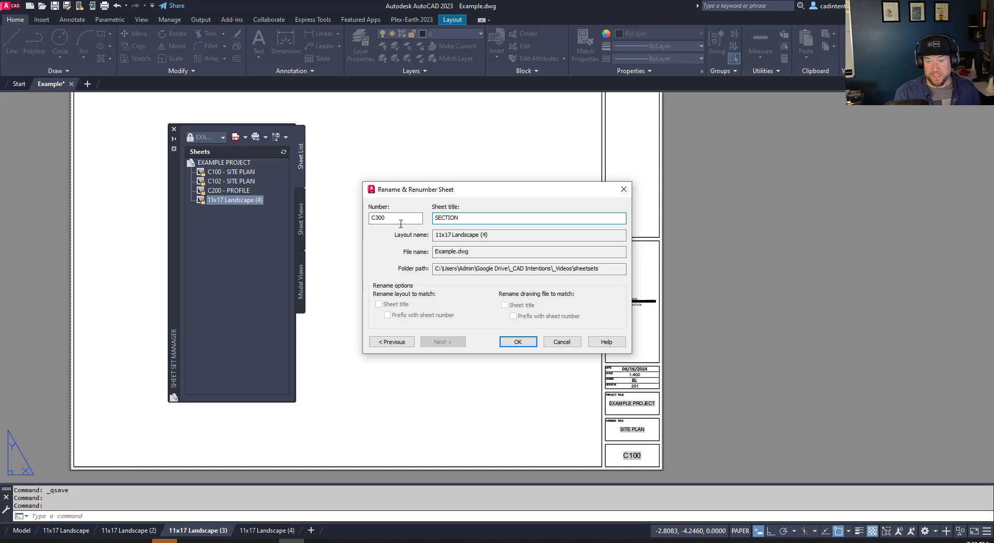
{"action": "left_click", "coordinate": [518, 342]}
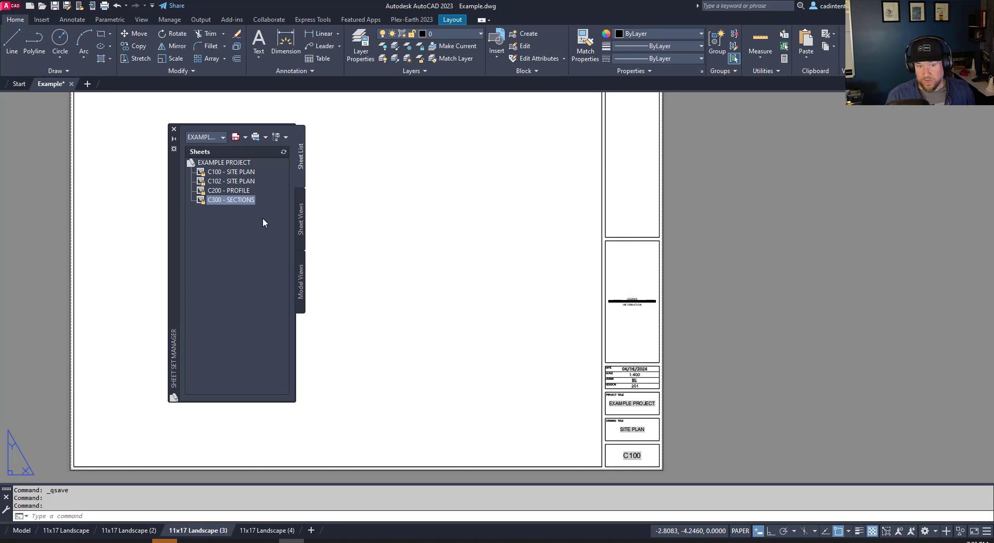
- Save the drawing so the title block fields update
{"action": "key", "text": "Escape"}
{"action": "key", "text": "Escape"}
{"action": "key", "text": "Escape"}
{"action": "middle_click_drag", "start_coordinate": [506, 340], "coordinate": [479, 269]}
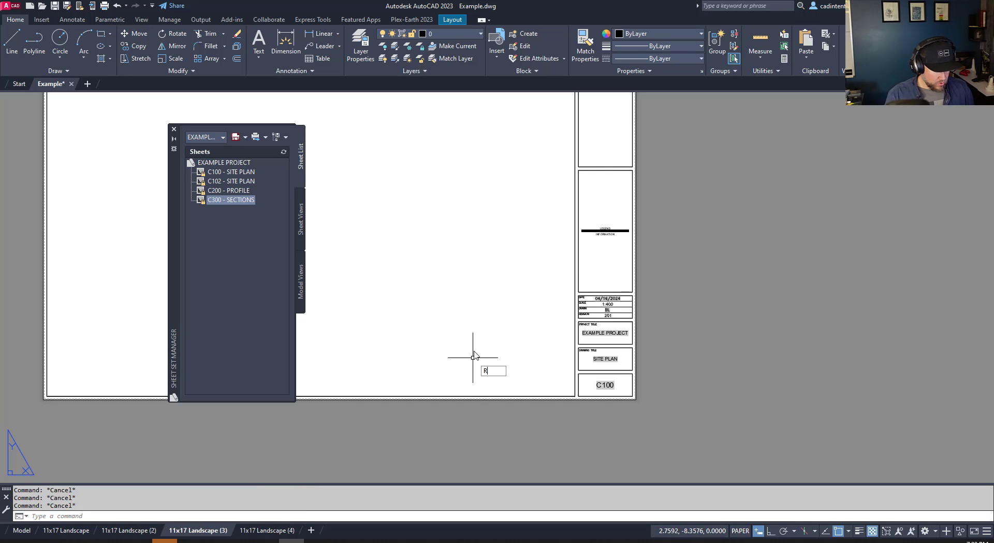
{"action": "key", "text": "ctrl+s"}
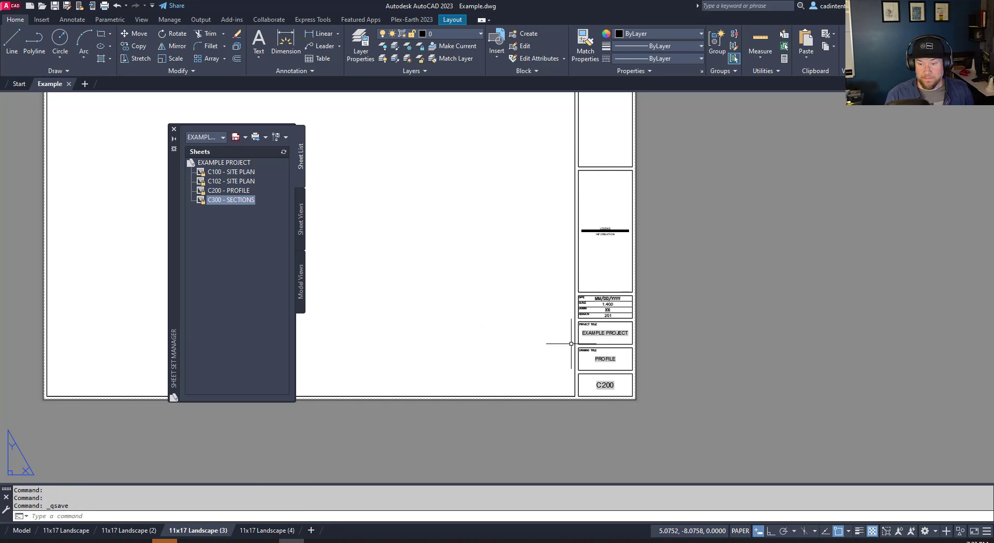
- Check the updated title blocks on the C300 SECTIONS and C102 SITE PLAN layouts
{"action": "scroll", "coordinate": [617, 362], "scroll_direction": "up", "scroll_amount": 2}
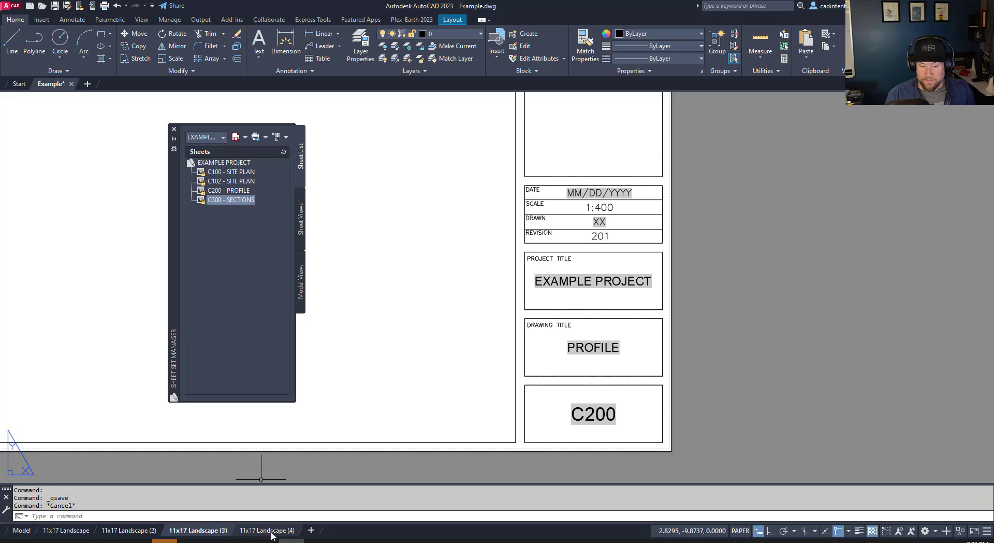
{"action": "left_click", "coordinate": [265, 530]}
{"action": "scroll", "coordinate": [643, 456], "scroll_direction": "up", "scroll_amount": 5}
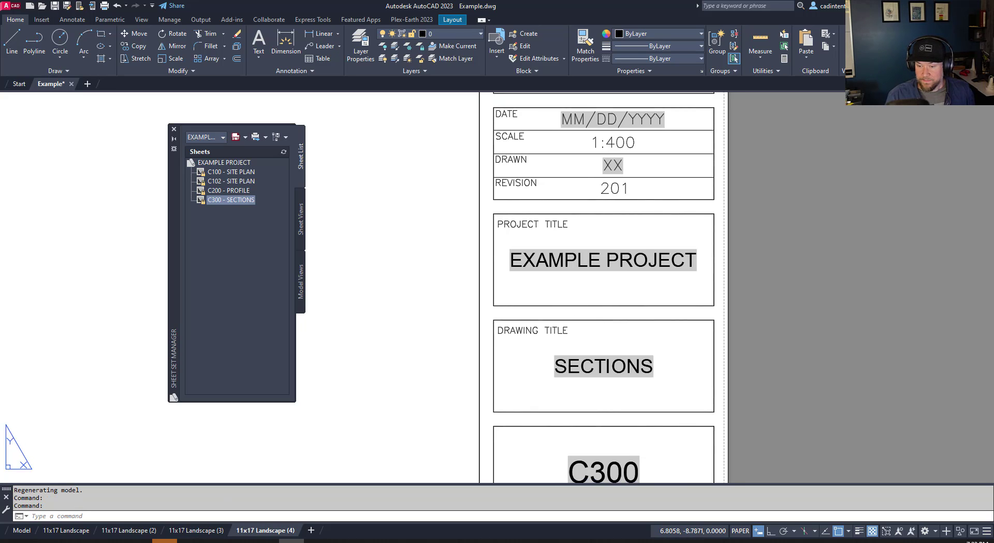
{"action": "left_click", "coordinate": [129, 534]}
{"action": "middle_click_drag", "start_coordinate": [605, 444], "coordinate": [552, 409]}
{"action": "key", "text": "Escape"}
{"action": "key", "text": "Escape"}
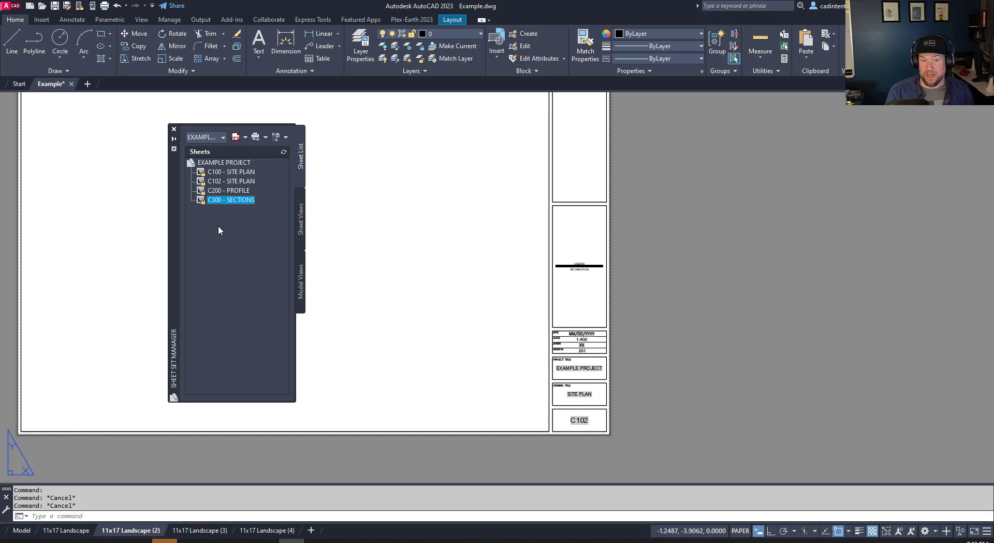
- Create a new subset named PRELIMINARY under EXAMPLE PROJECT
{"action": "right_click", "coordinate": [224, 163]}
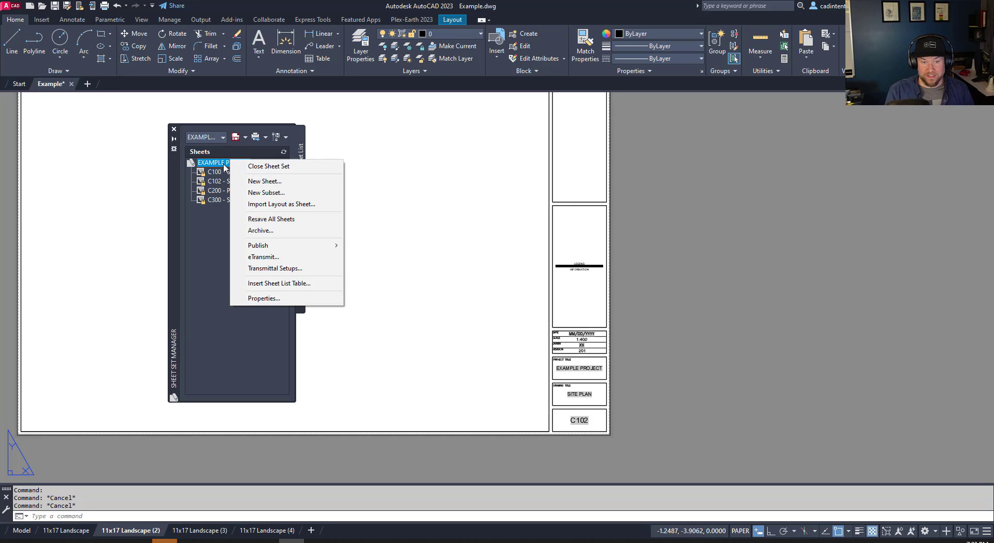
{"action": "left_click", "coordinate": [266, 192]}
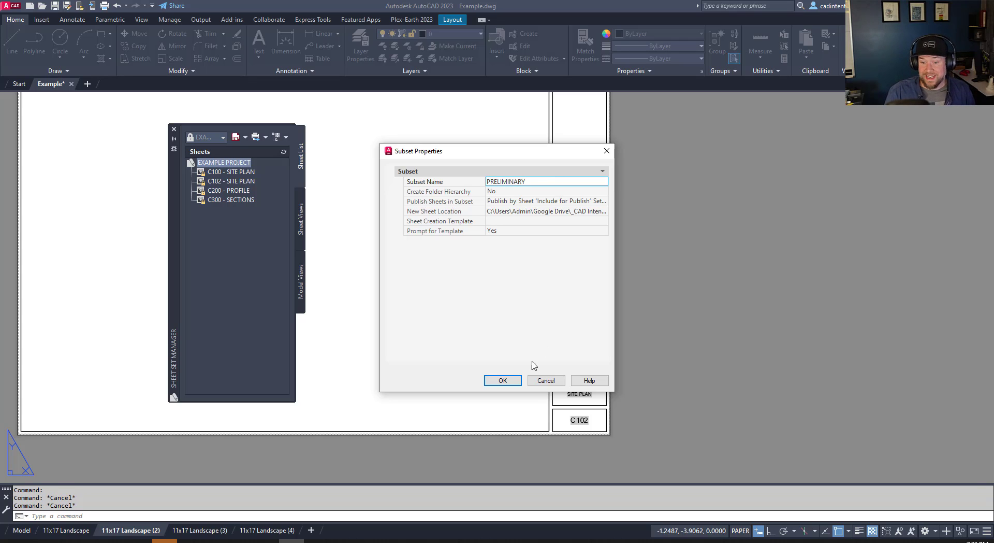
{"action": "left_click", "coordinate": [502, 380]}
- Move the C200 - PROFILE and C300 - SECTIONS sheets into the PRELIMINARY subset
{"action": "left_click", "coordinate": [219, 209]}
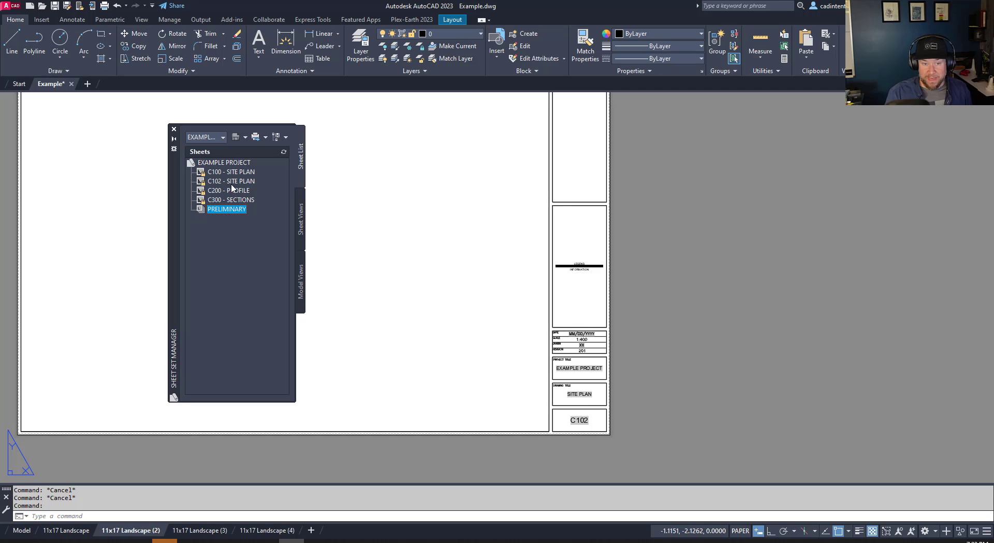
{"action": "left_click", "coordinate": [234, 190]}
{"action": "left_click", "coordinate": [236, 200], "text": "shift"}
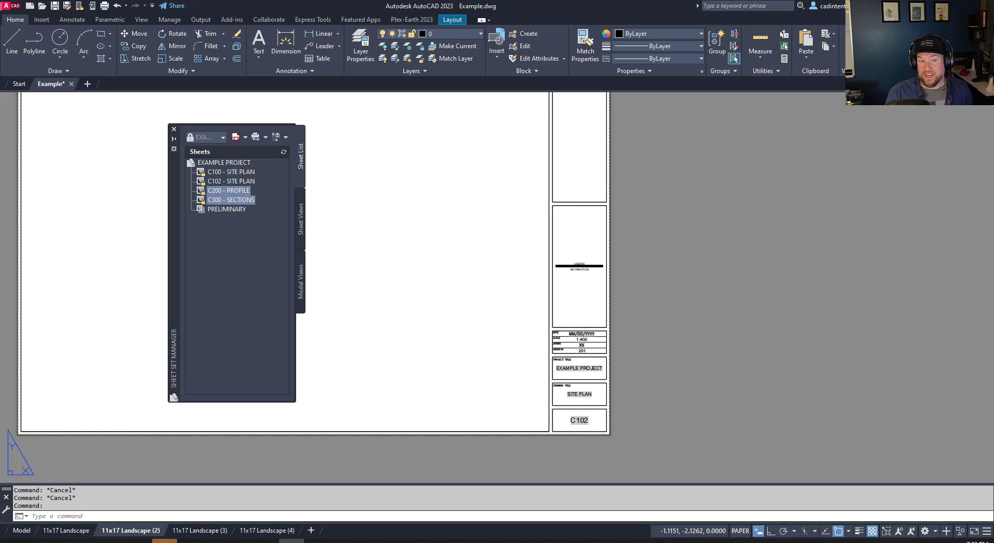
{"action": "left_click_drag", "start_coordinate": [230, 199], "coordinate": [227, 209]}
{"action": "left_click", "coordinate": [194, 192]}
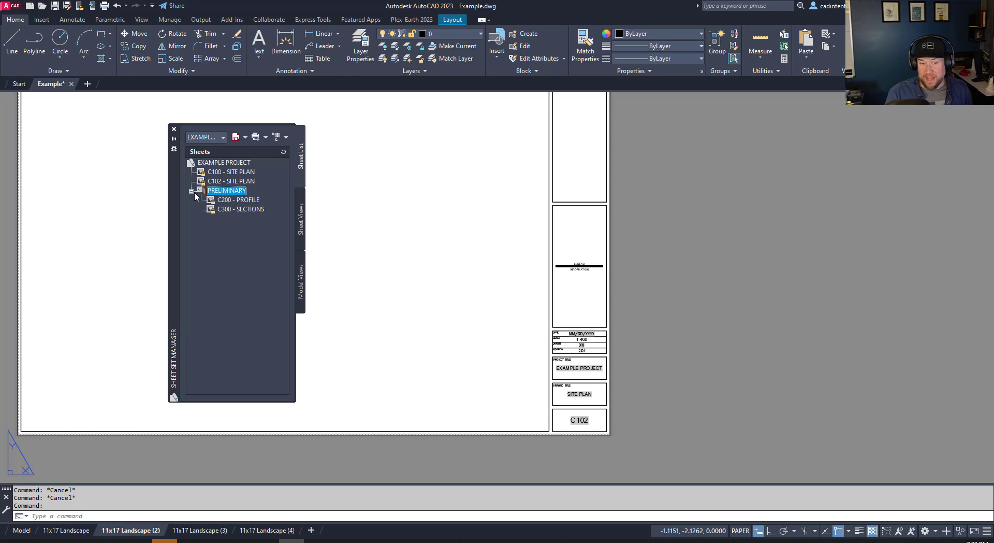
{"action": "right_click", "coordinate": [225, 194]}
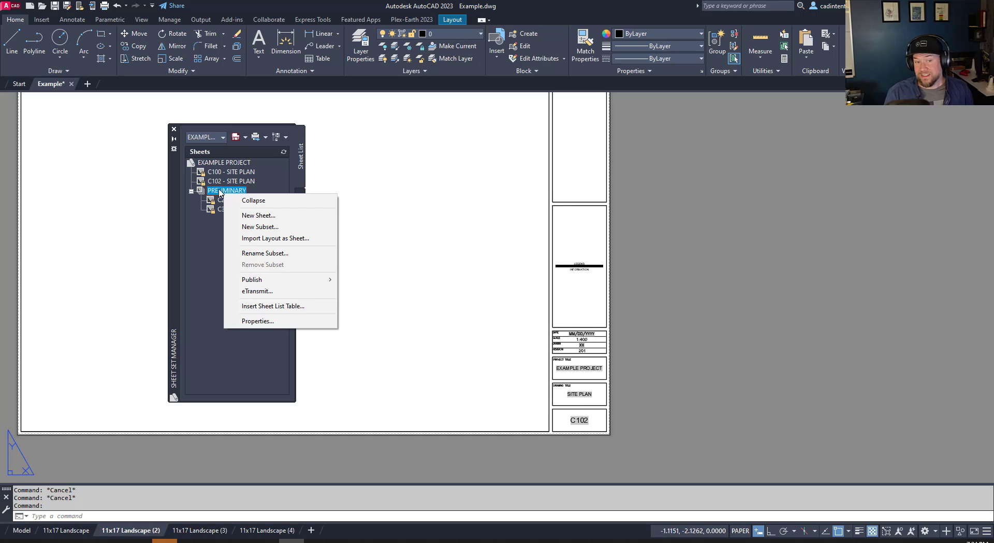
{"action": "right_click", "coordinate": [217, 165]}
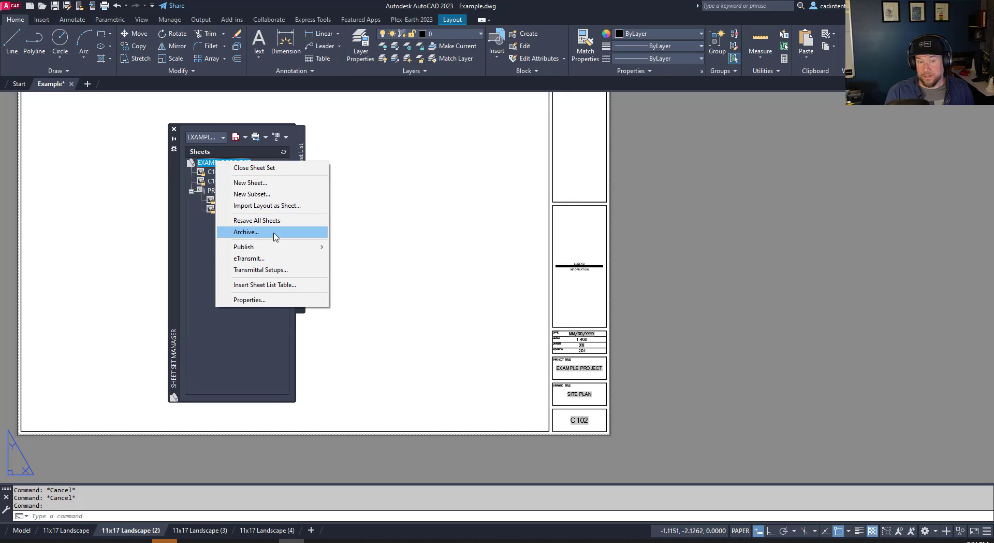
{"action": "mouse_move", "coordinate": [273, 252]}
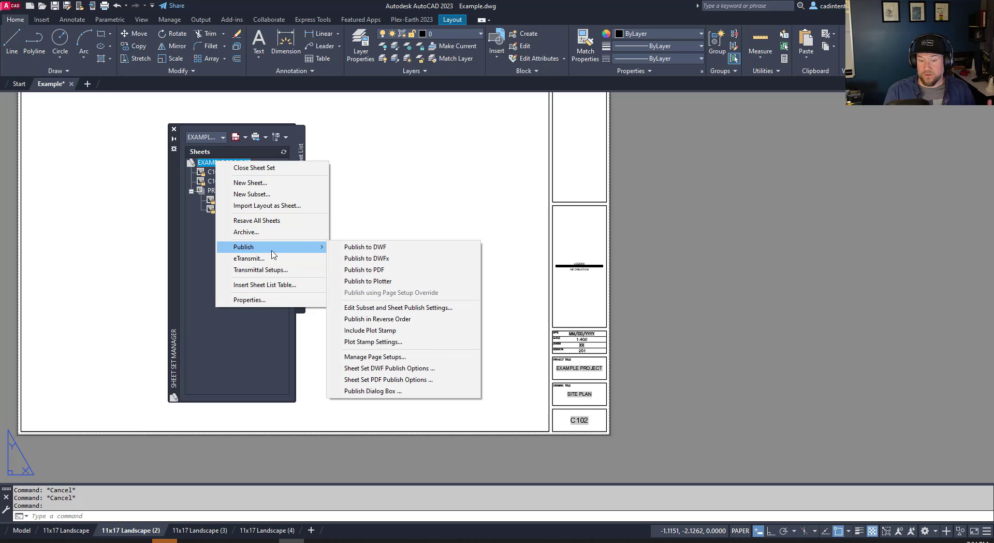
{"action": "left_click", "coordinate": [365, 392]}
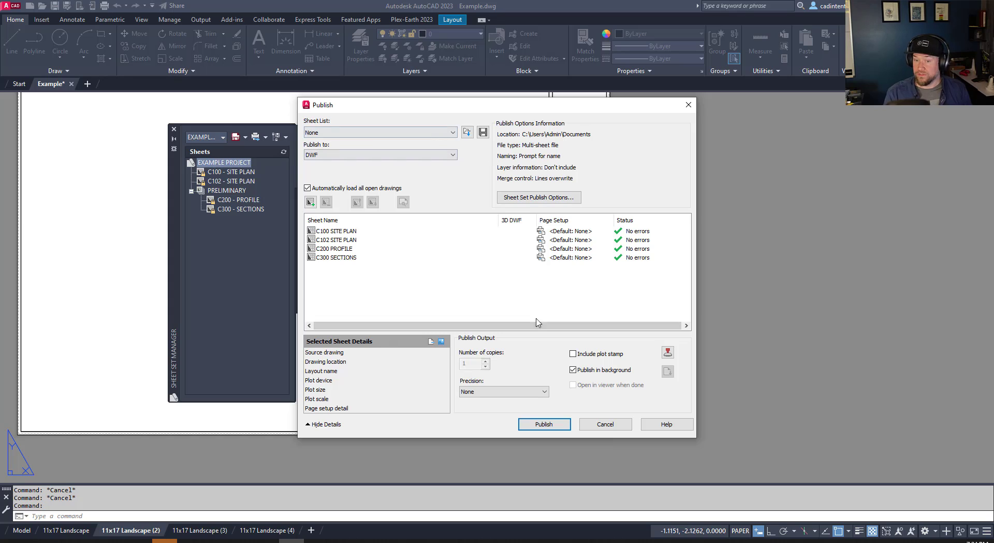
{"action": "left_click", "coordinate": [606, 424]}
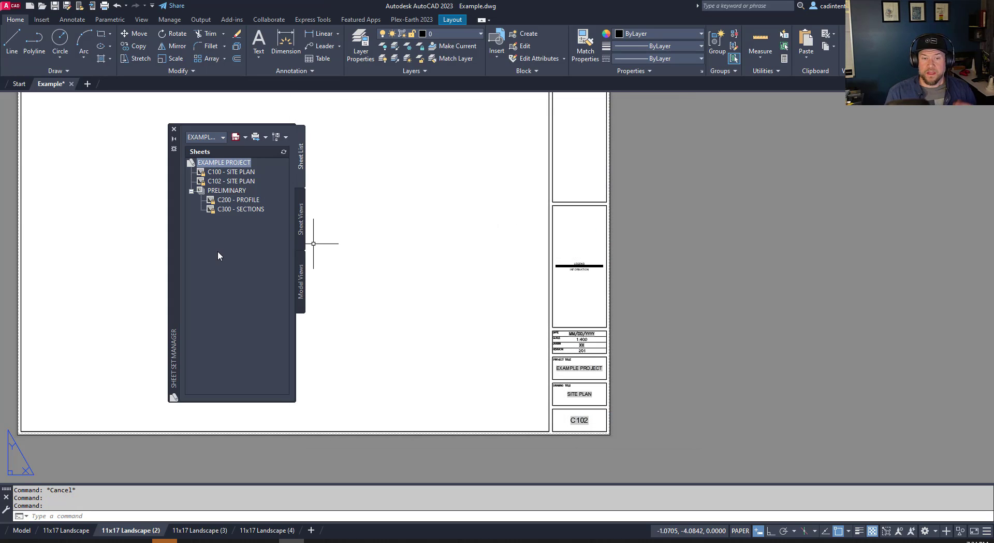
{"action": "right_click", "coordinate": [225, 162]}
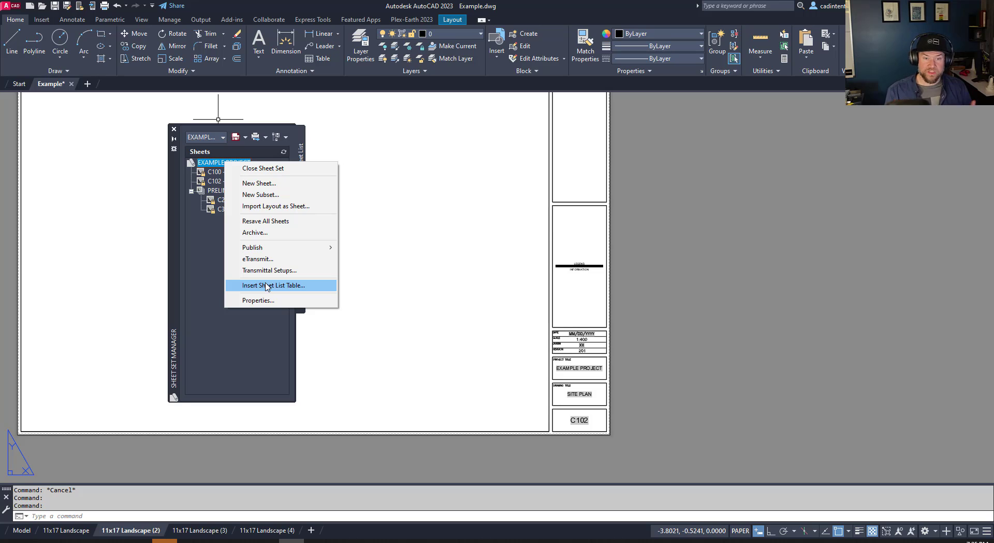
{"action": "left_click", "coordinate": [246, 325]}
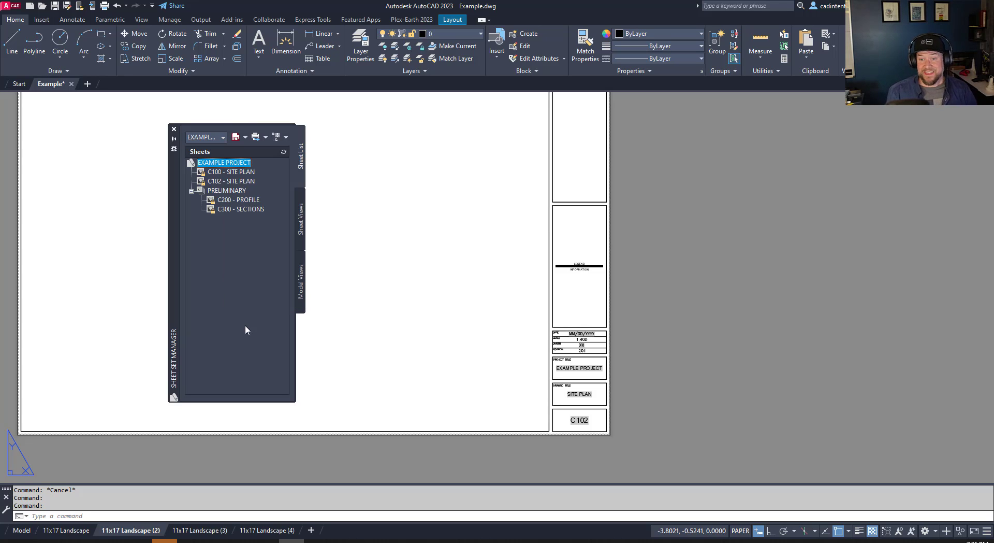